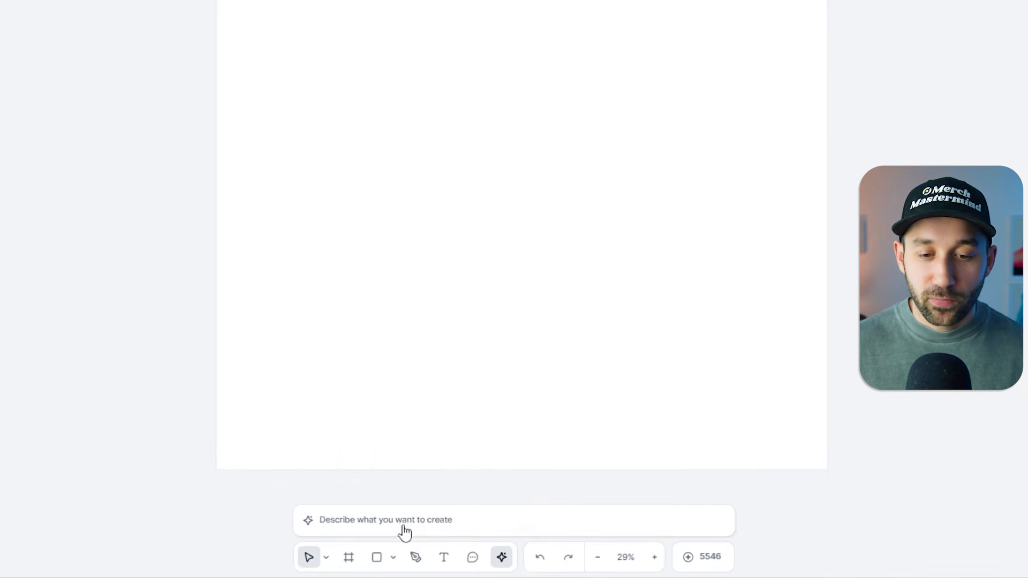
# Enter "Hello Summer" as the image prompt and review the list of available AI image models.
pyautogui.click(431, 538)
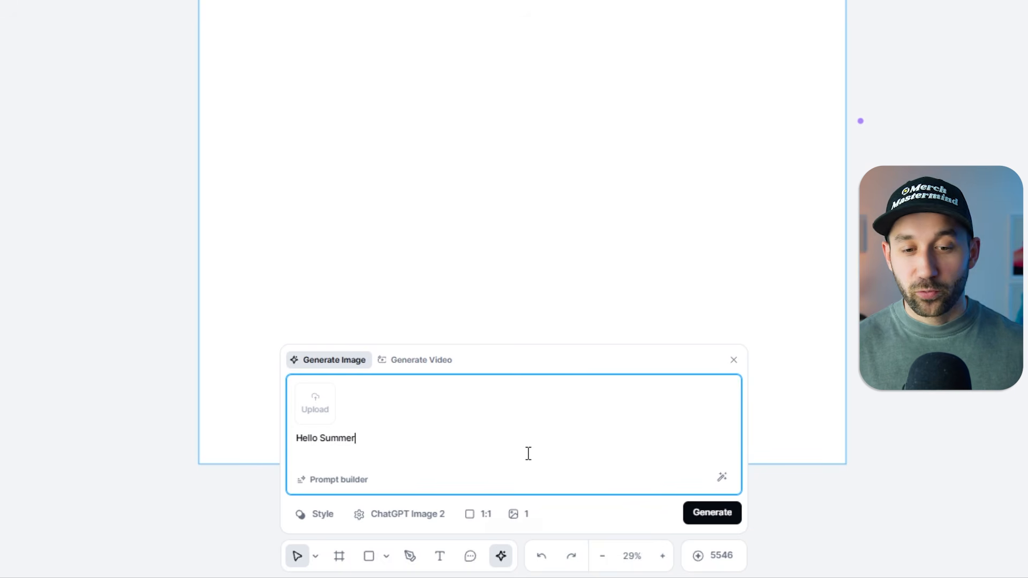
pyautogui.click(401, 516)
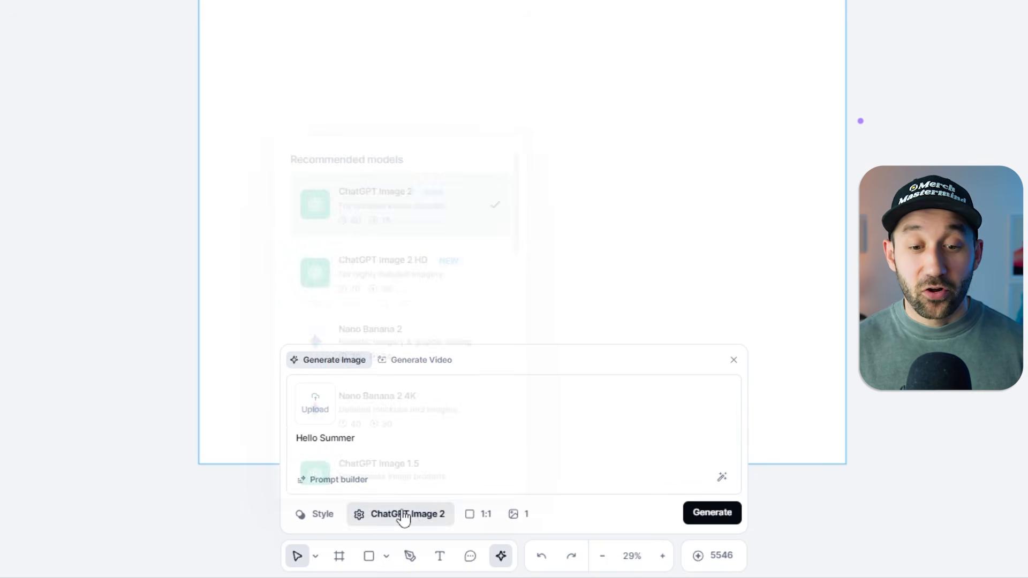
pyautogui.scroll(-10, 393, 267)
pyautogui.scroll(6, 452, 409)
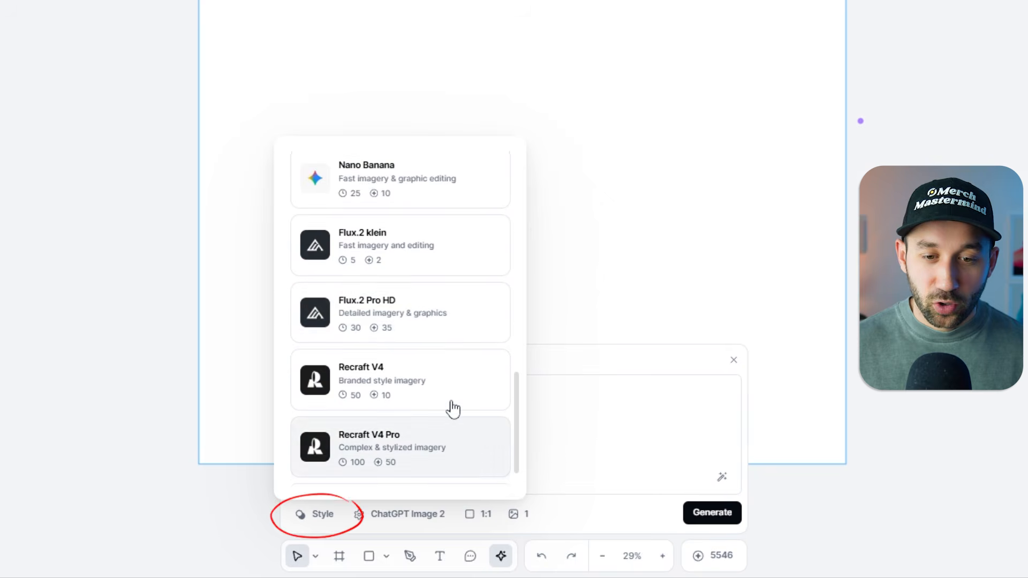
pyautogui.scroll(-6, 459, 427)
pyautogui.click(565, 446)
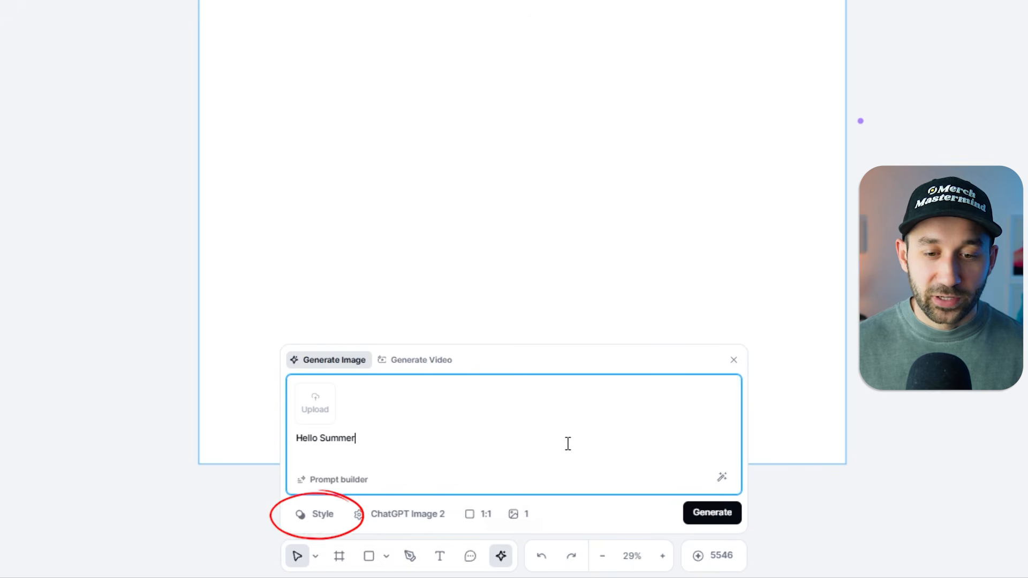
# Open the style library for the image prompt and look through the Featured styles.
pyautogui.click(324, 525)
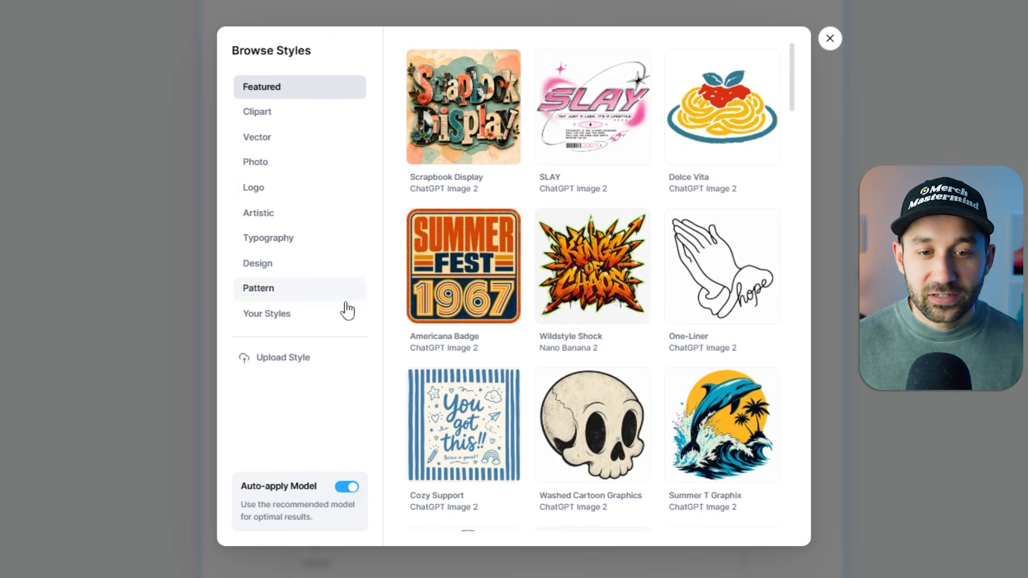
pyautogui.scroll(-15, 599, 147)
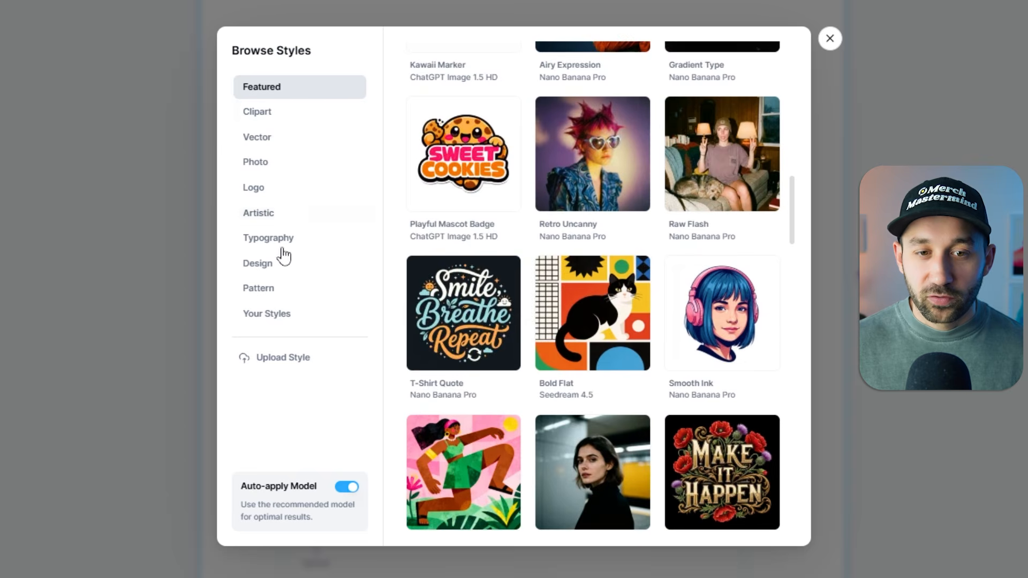
pyautogui.scroll(-5, 602, 295)
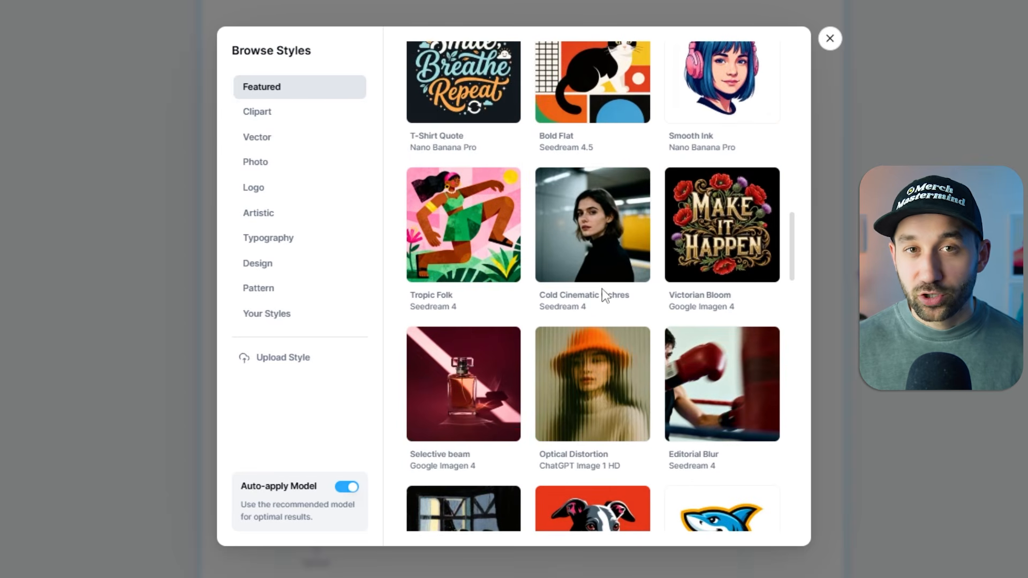
pyautogui.scroll(-2, 601, 290)
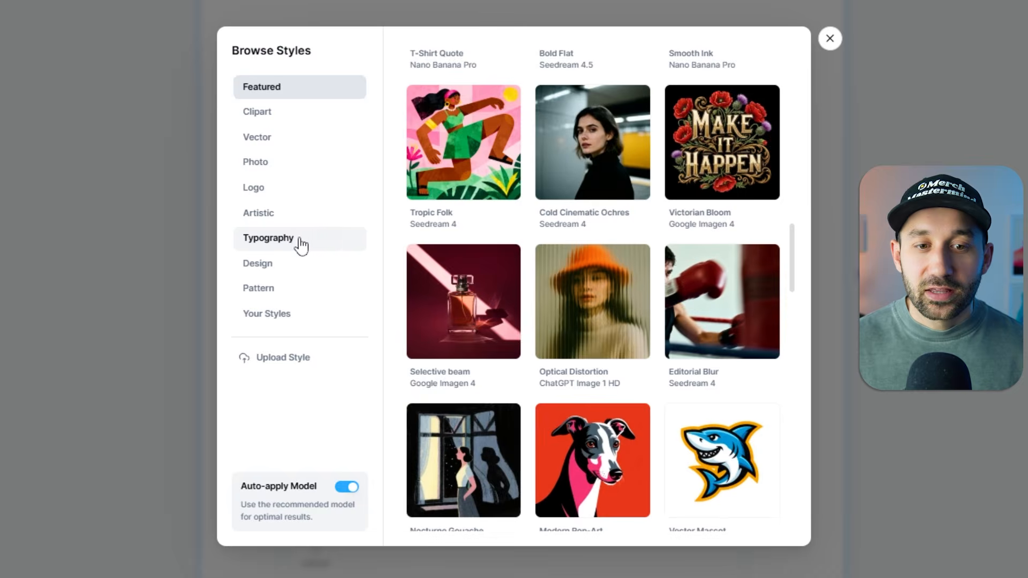
# Apply the Pastel 3D Type style from the Typography category to the prompt and generate the image.
pyautogui.click(300, 245)
pyautogui.scroll(15, 717, 302)
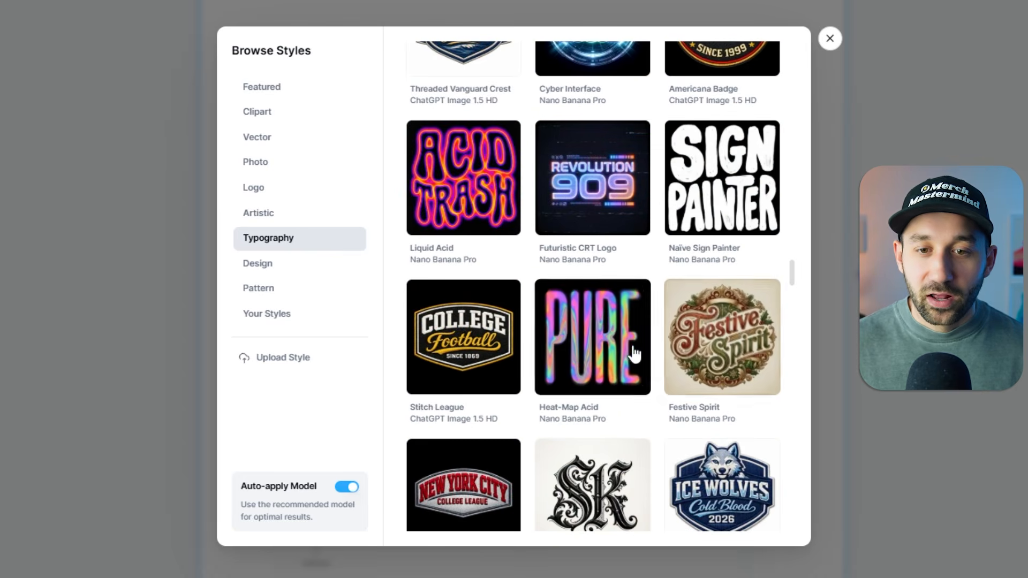
pyautogui.scroll(10, 632, 356)
pyautogui.scroll(15, 640, 354)
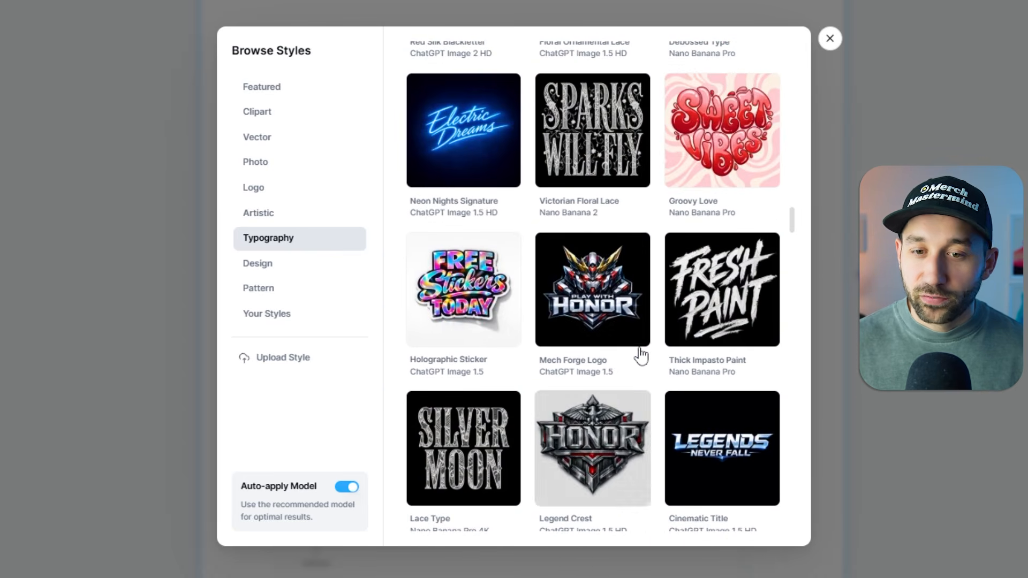
pyautogui.scroll(6, 639, 350)
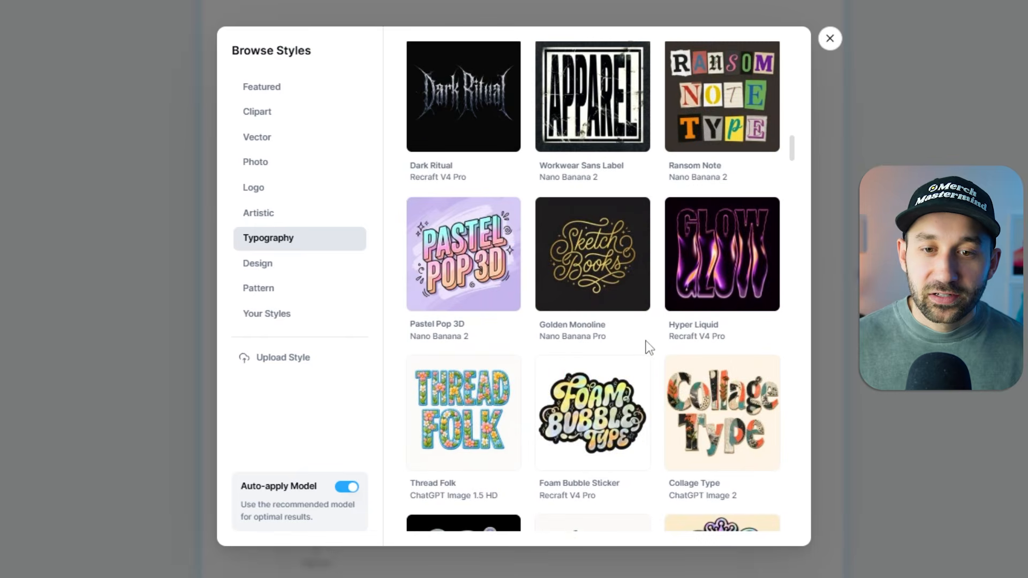
pyautogui.scroll(5, 645, 347)
pyautogui.scroll(-5, 649, 348)
pyautogui.scroll(7, 696, 374)
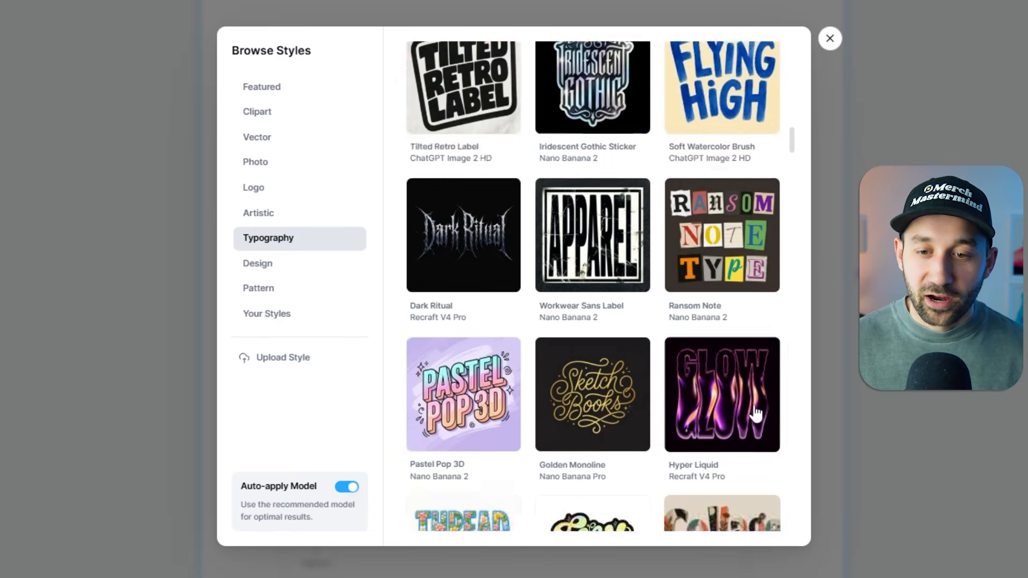
pyautogui.scroll(8, 743, 392)
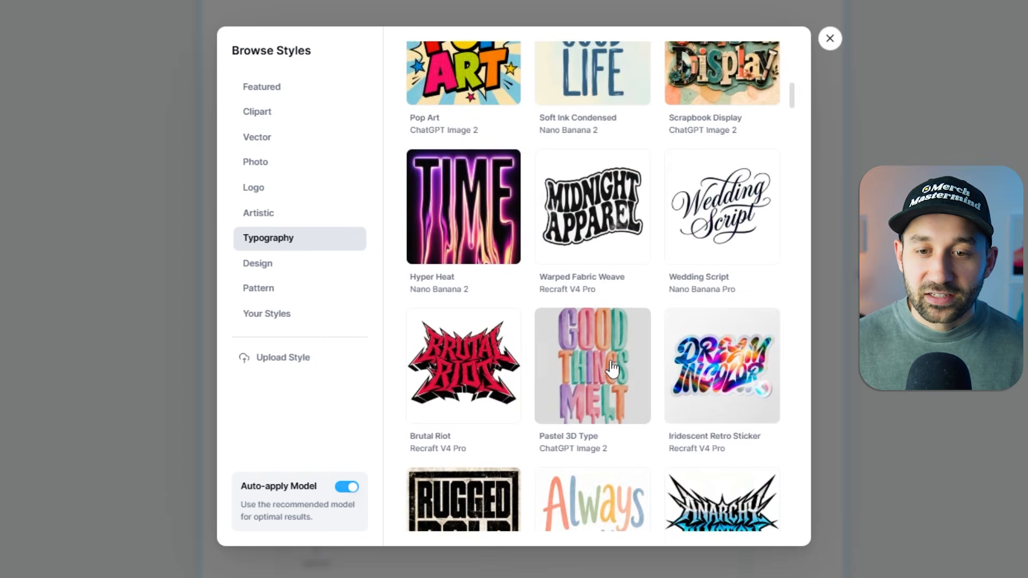
pyautogui.scroll(-2, 610, 348)
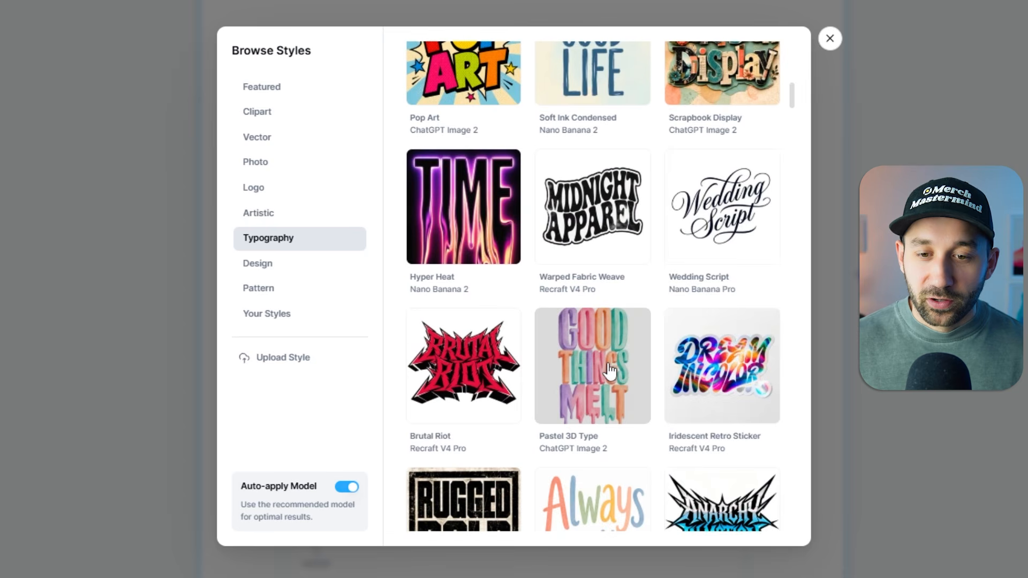
pyautogui.click(598, 361)
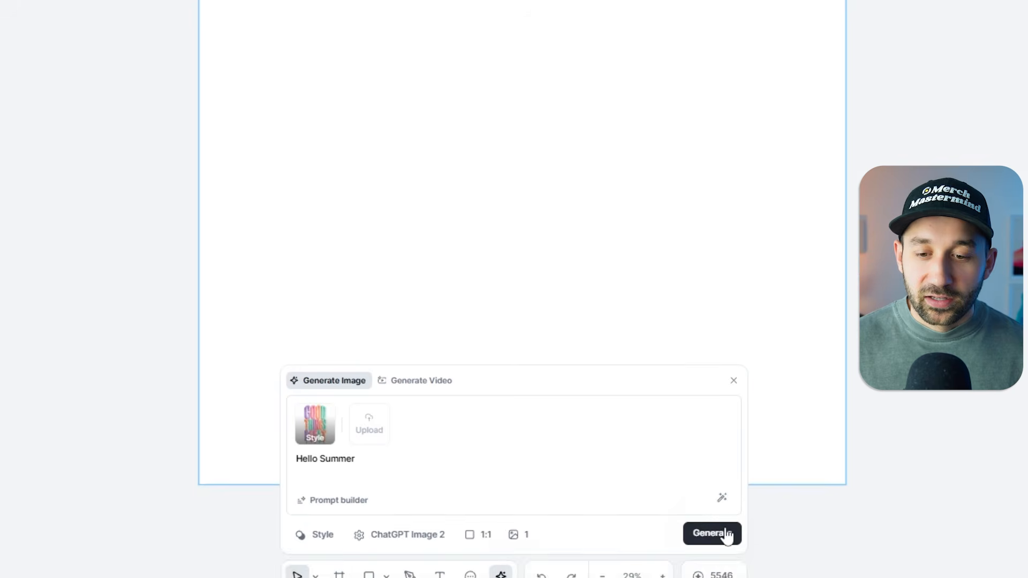
pyautogui.click(725, 515)
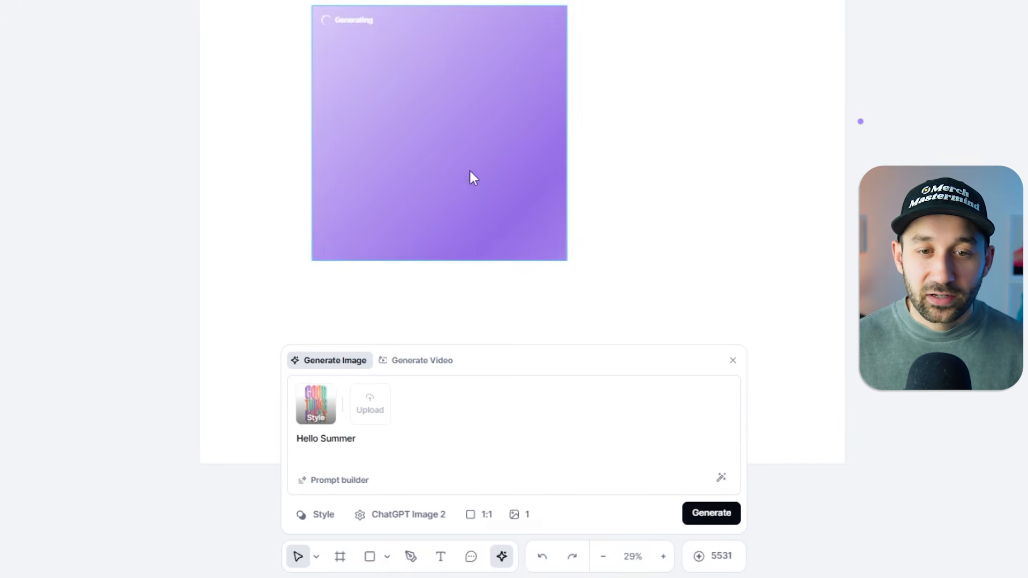
# Reopen the style library and examine the range of illustration styles in the Clipart category.
pyautogui.click(321, 518)
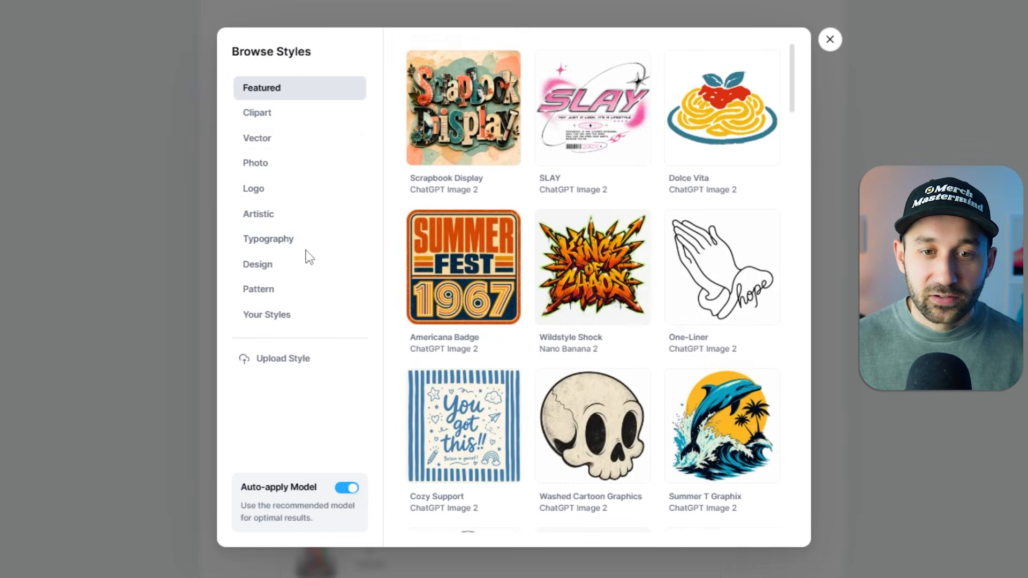
pyautogui.click(280, 119)
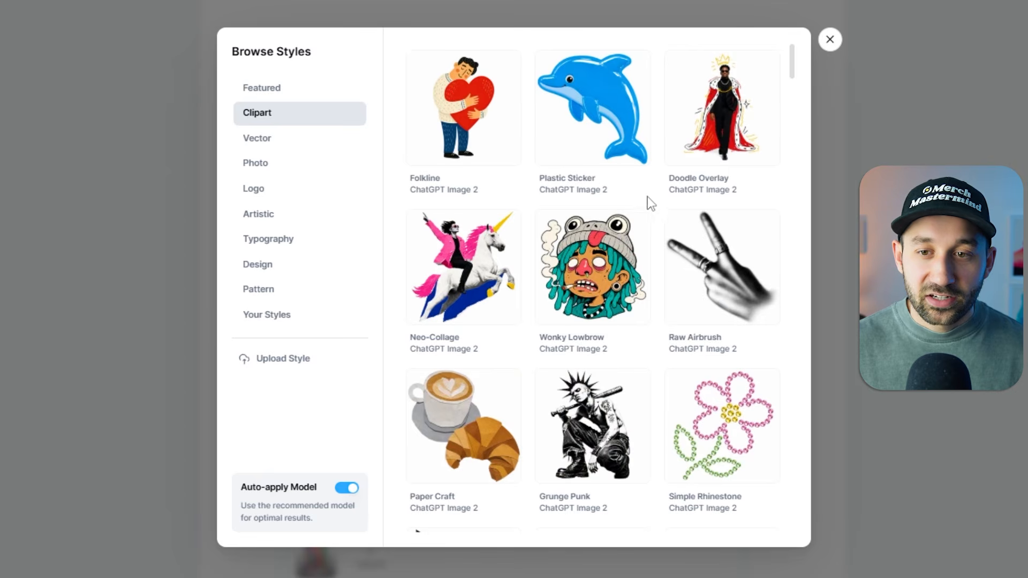
pyautogui.scroll(-9, 649, 202)
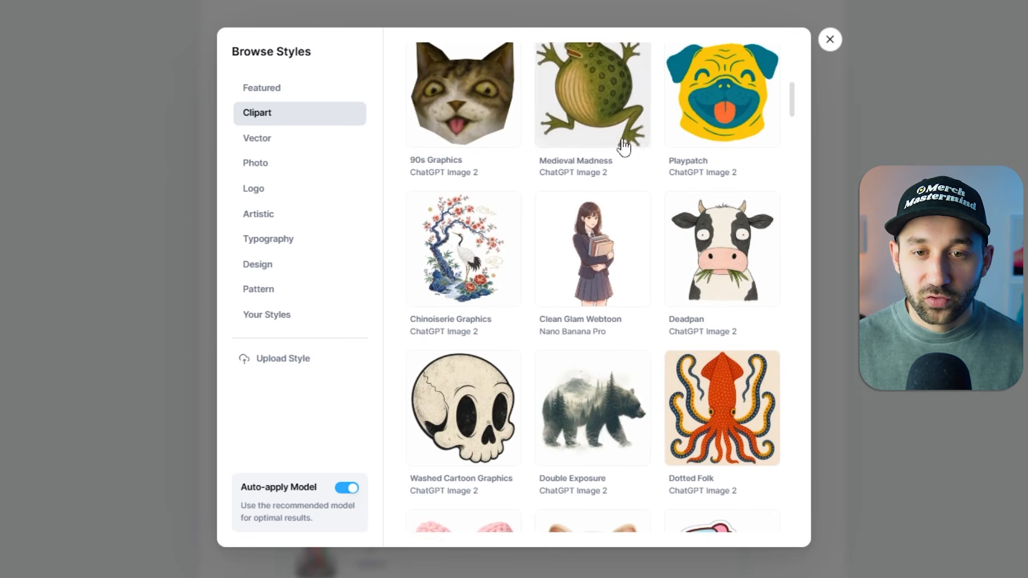
pyautogui.scroll(-2, 623, 143)
pyautogui.scroll(3, 518, 218)
pyautogui.scroll(-5, 614, 231)
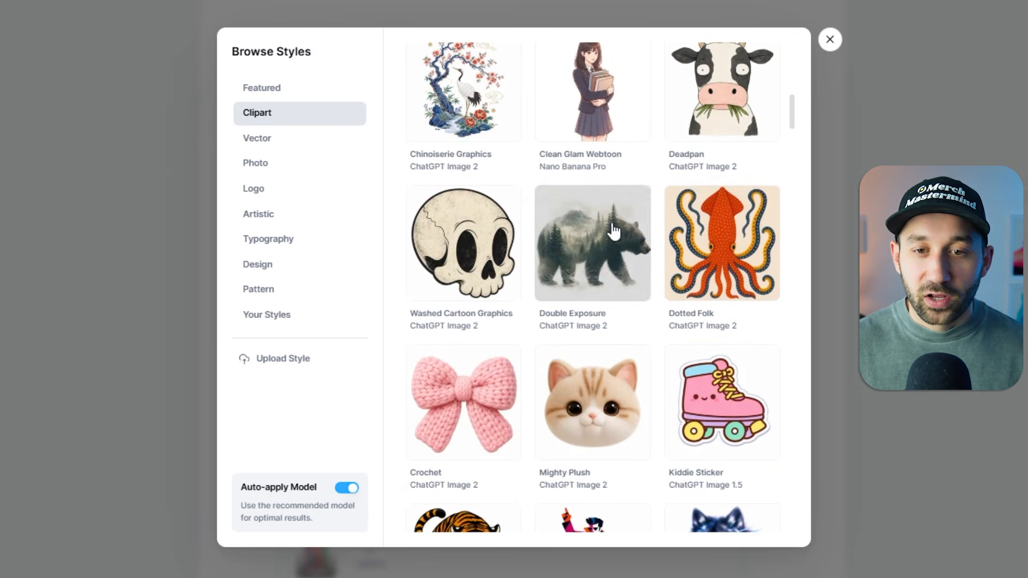
pyautogui.scroll(-10, 521, 173)
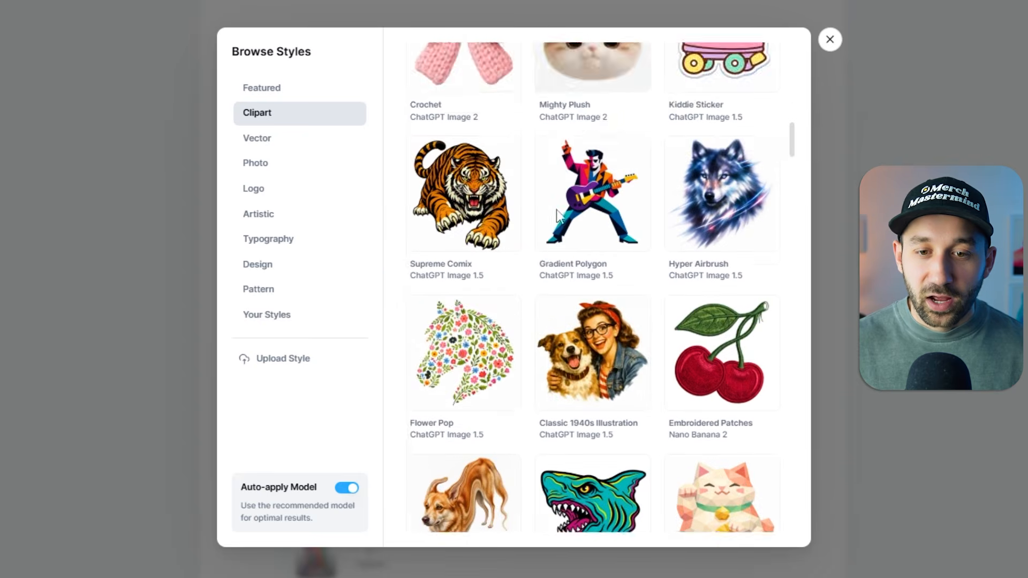
pyautogui.scroll(-4, 612, 246)
pyautogui.scroll(-10, 612, 246)
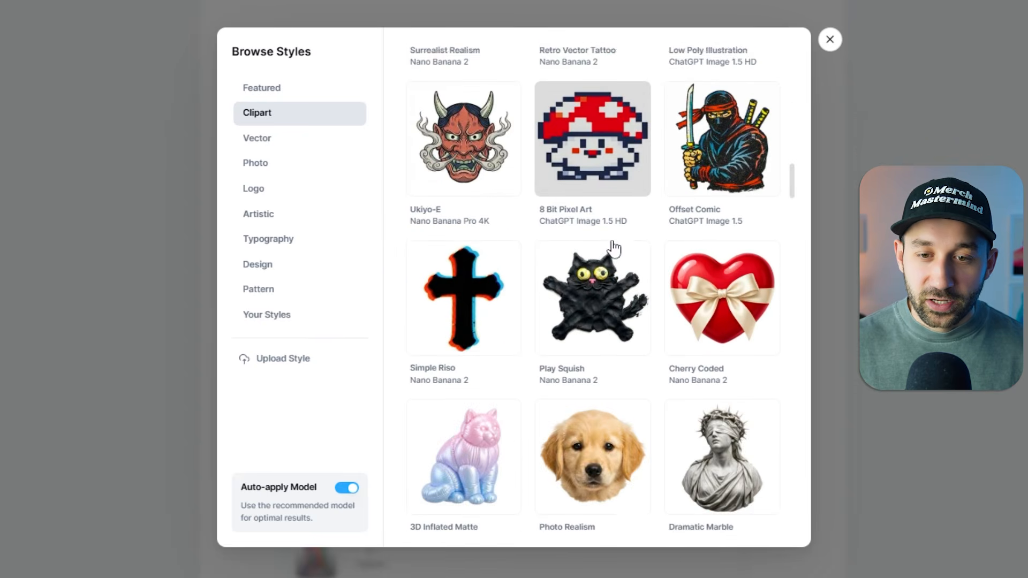
# Examine the Vector category of the style library, covering both the black-and-white and the coloured styles.
pyautogui.click(303, 140)
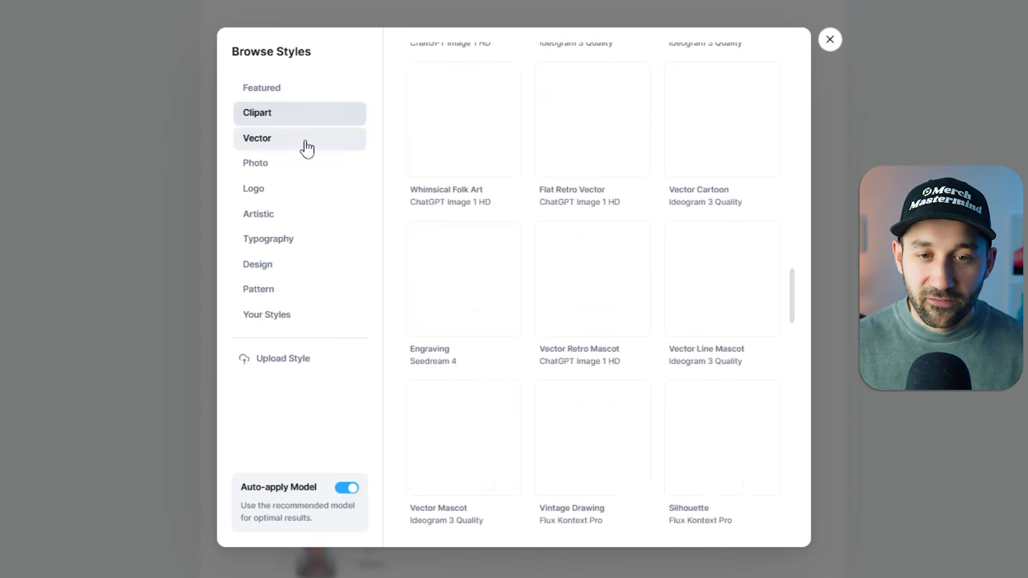
pyautogui.scroll(-9, 691, 273)
pyautogui.scroll(-6, 686, 273)
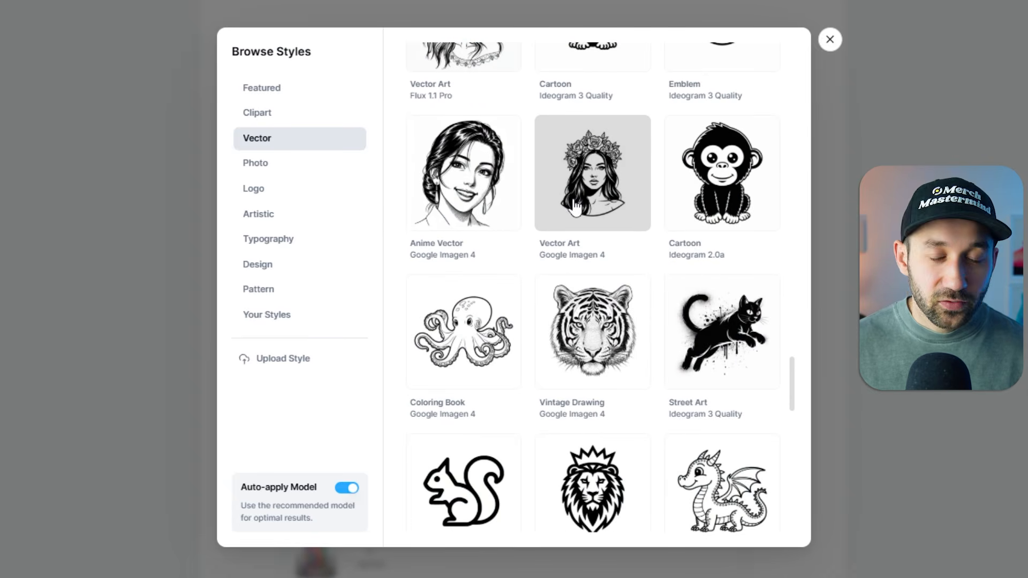
pyautogui.scroll(-5, 585, 207)
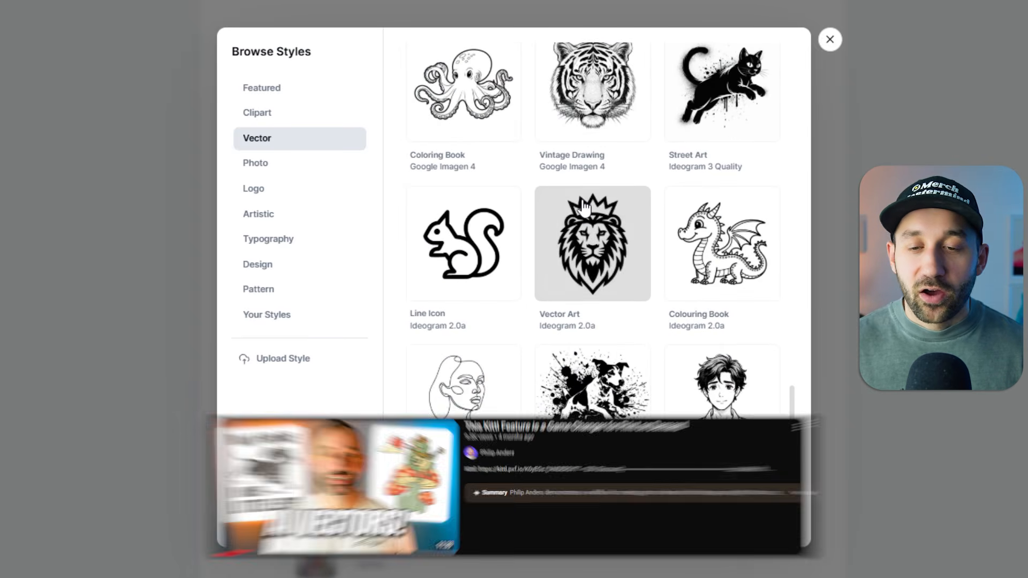
pyautogui.scroll(-3, 585, 208)
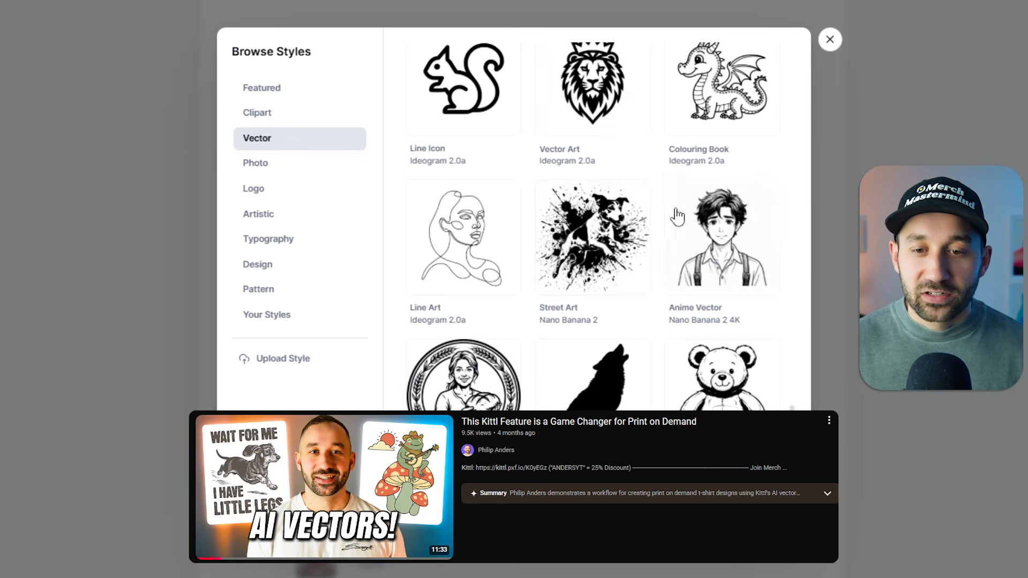
pyautogui.scroll(-6, 664, 222)
pyautogui.scroll(-4, 616, 211)
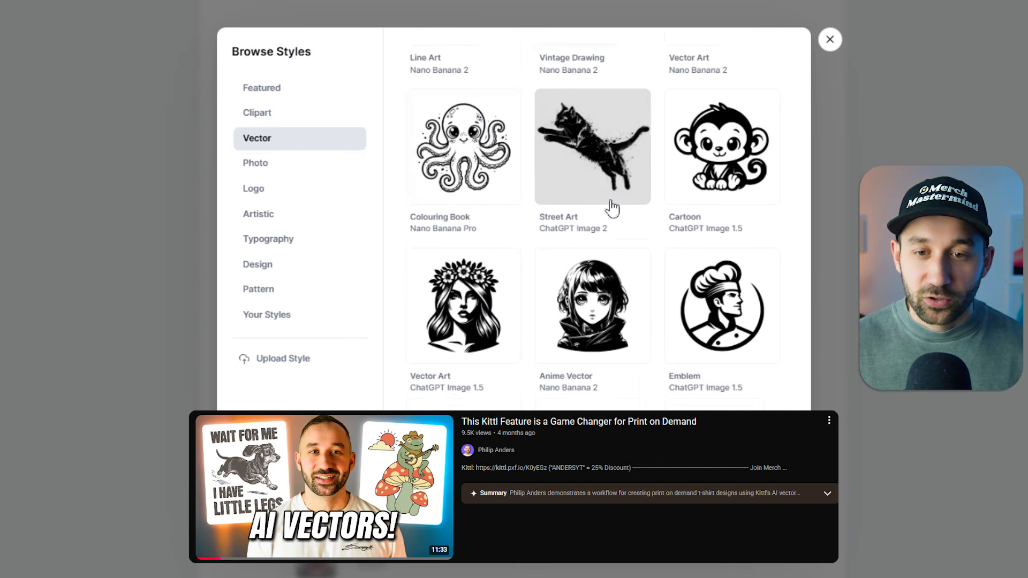
pyautogui.scroll(15, 640, 291)
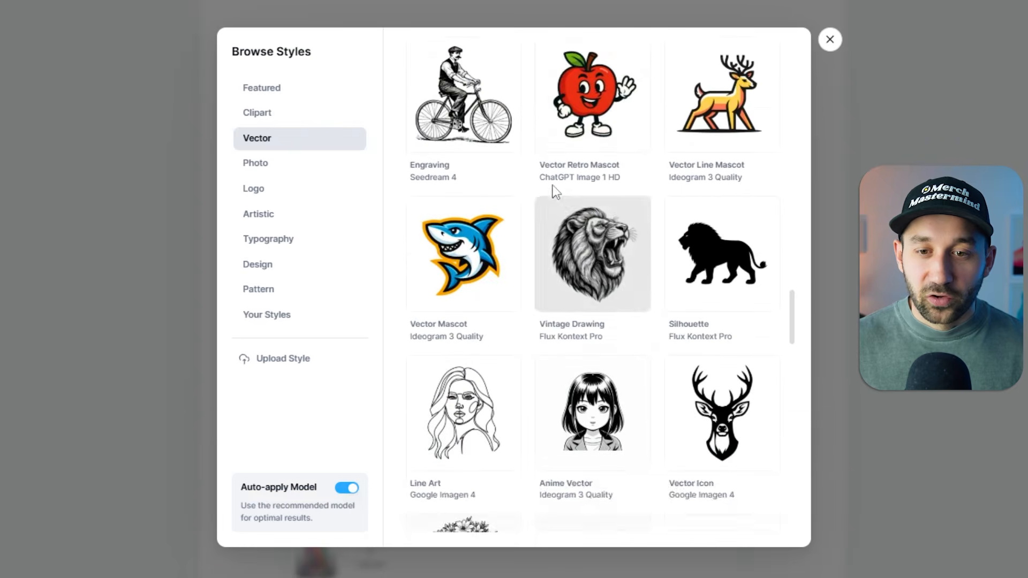
pyautogui.scroll(3, 554, 192)
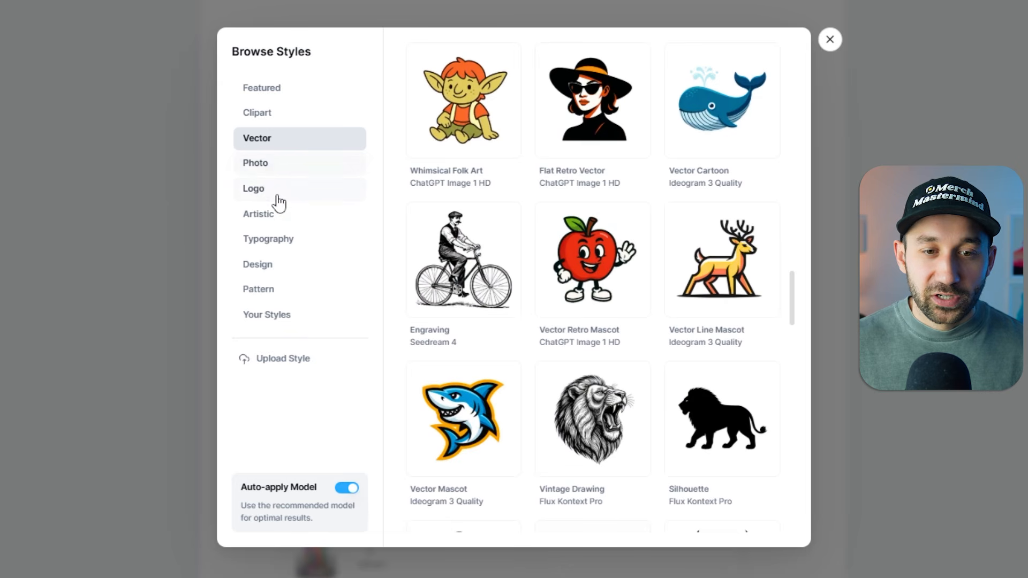
# Examine the lettering, badge and mascot styles in the Logo category of the style library.
pyautogui.click(333, 191)
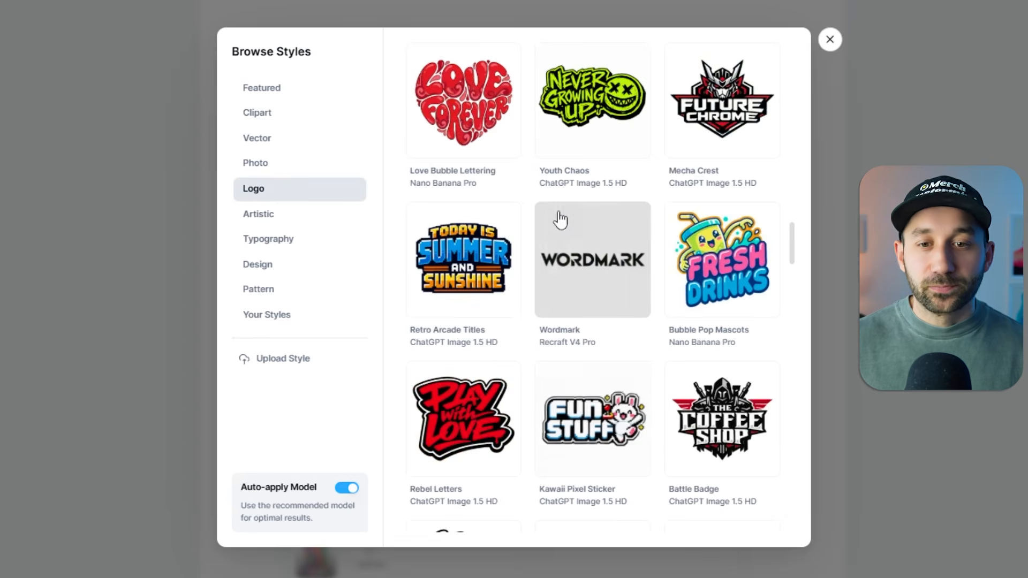
pyautogui.scroll(10, 558, 218)
pyautogui.scroll(15, 627, 274)
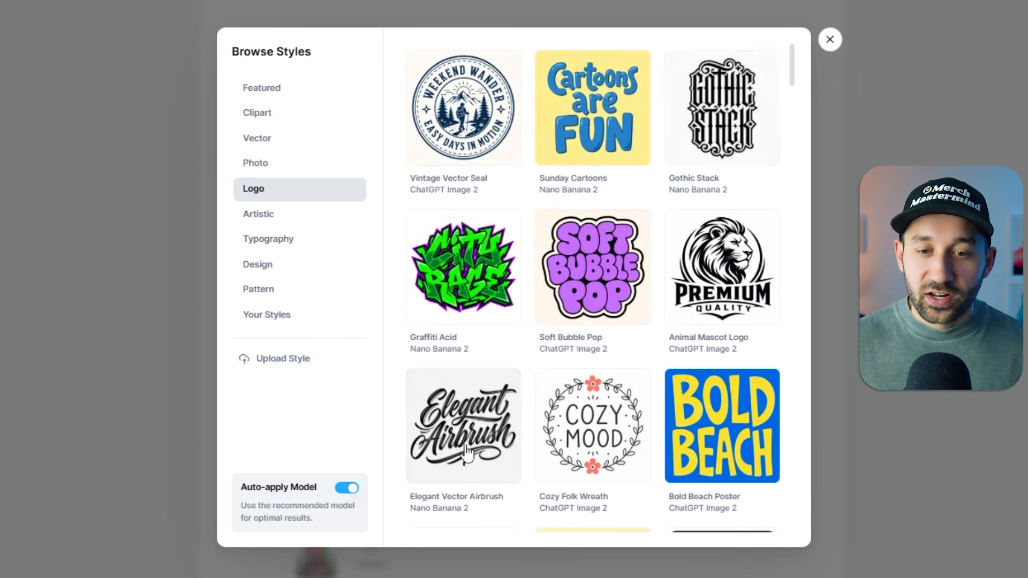
pyautogui.scroll(-9, 467, 452)
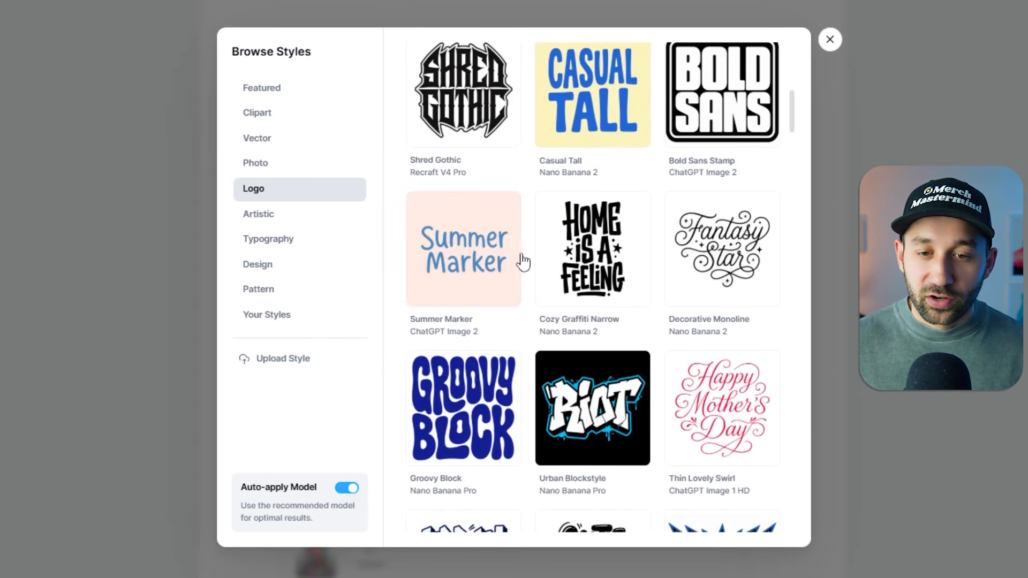
pyautogui.scroll(-3, 522, 261)
pyautogui.scroll(-20, 519, 260)
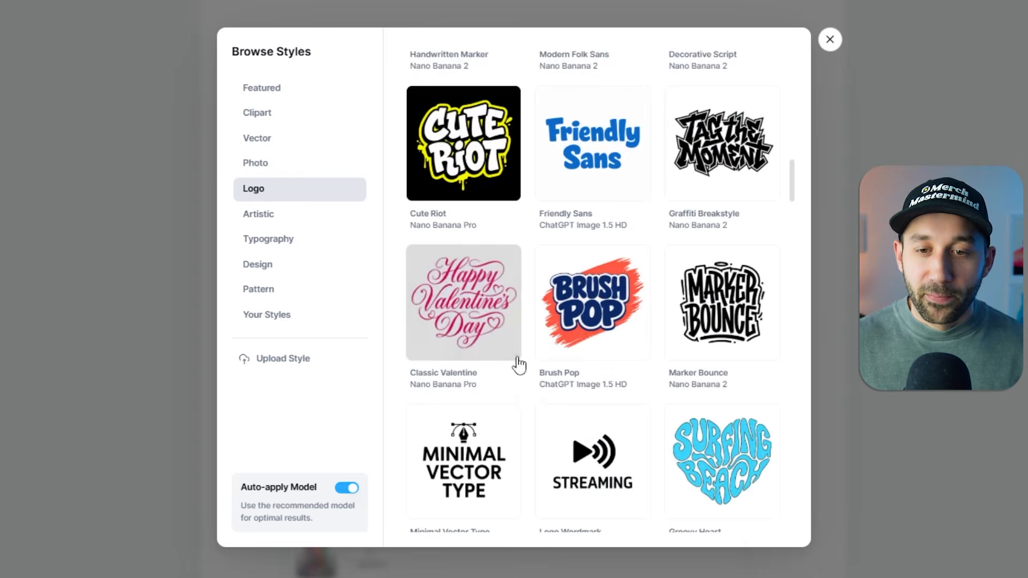
pyautogui.scroll(-6, 501, 335)
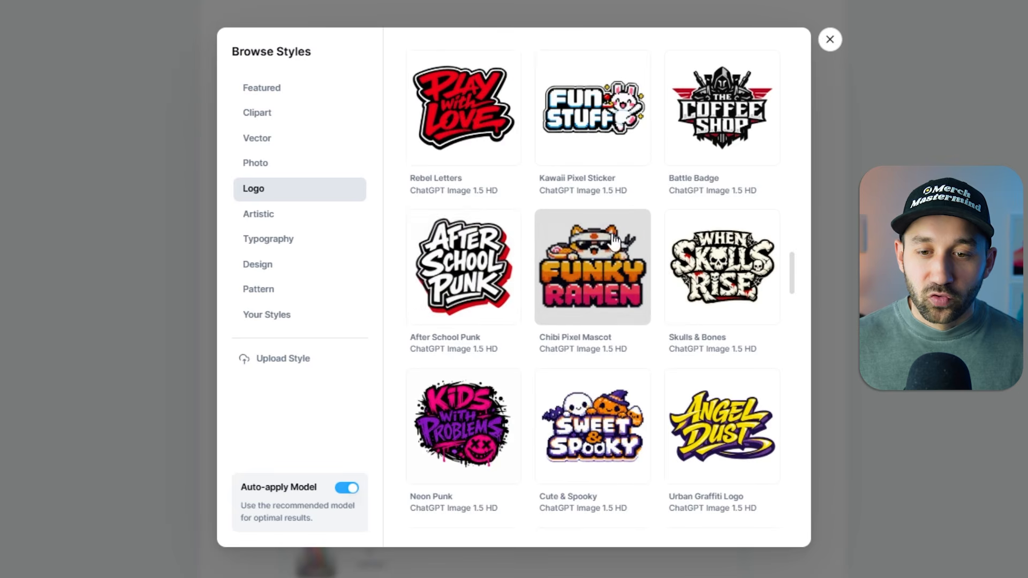
pyautogui.scroll(-4, 615, 314)
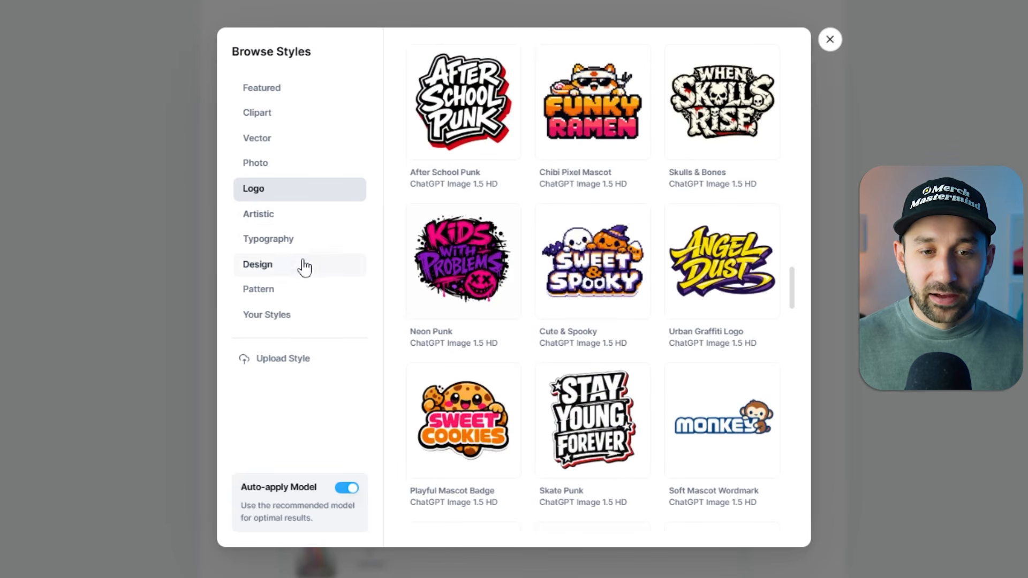
# Examine the poster, T-shirt and graphic styles in the Design category of the style library.
pyautogui.click(281, 275)
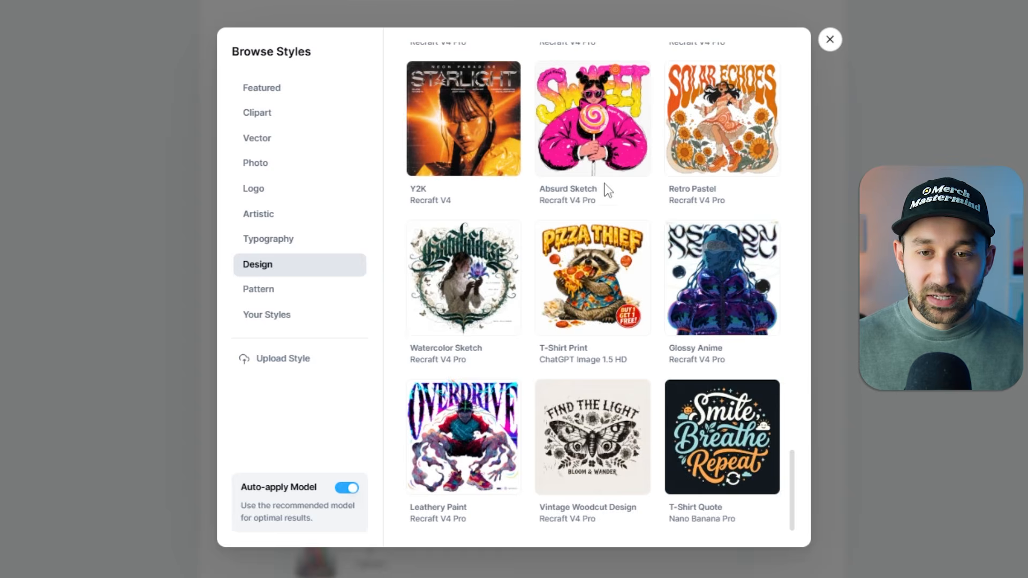
pyautogui.scroll(6, 629, 214)
pyautogui.scroll(-2, 629, 214)
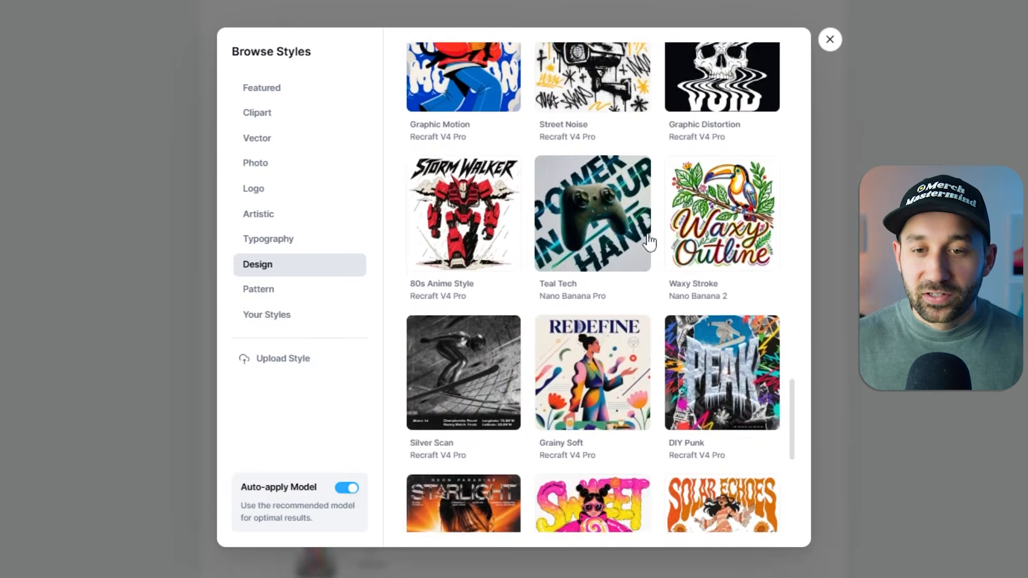
pyautogui.scroll(10, 649, 239)
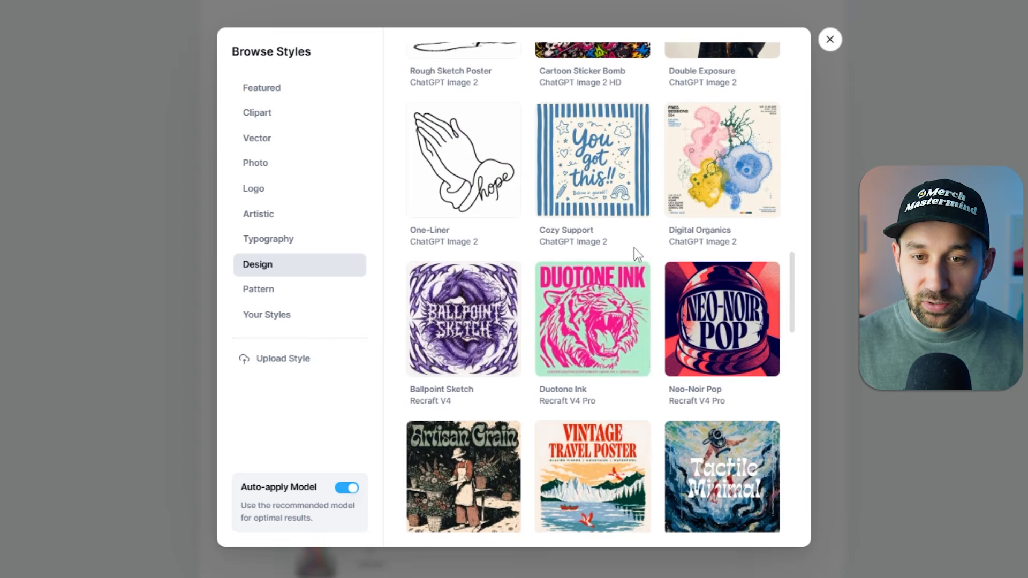
pyautogui.scroll(10, 634, 247)
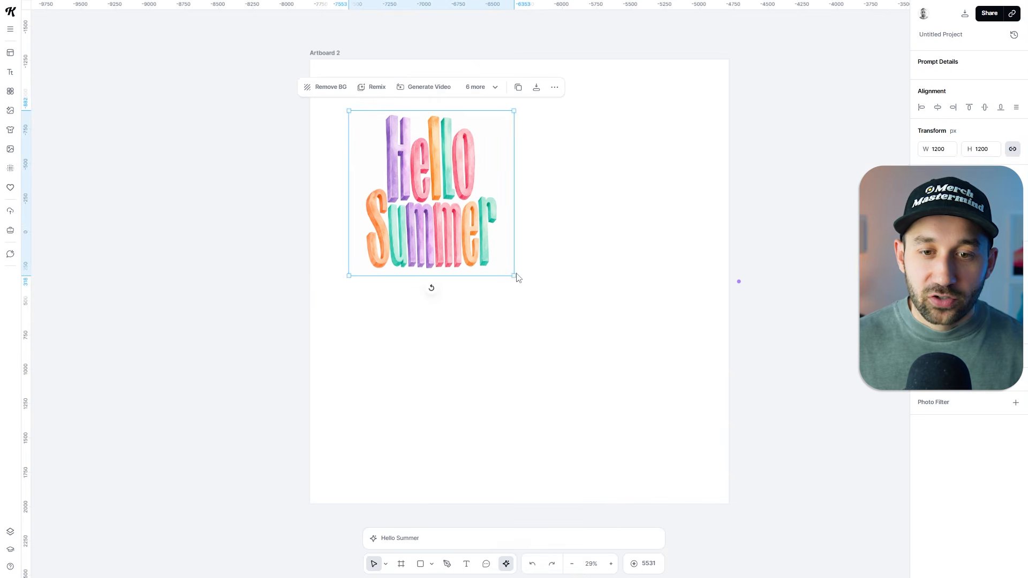
# Enlarge the generated Hello Summer image on Artboard 2 proportionally and deselect it.
pyautogui.moveTo(513, 275); pyautogui.dragTo(643, 386)
pyautogui.click(822, 328)
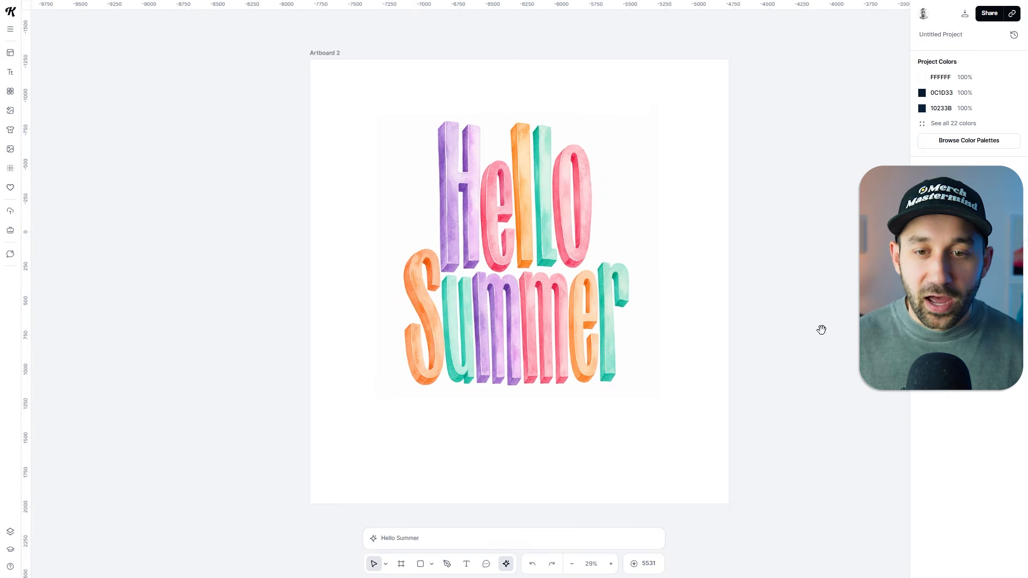
# Examine the Hello Summer lettering examples in the Typography section of the Style Presets artboard.
pyautogui.moveTo(821, 328); pyautogui.dragTo(178, 283)
pyautogui.moveTo(676, 306); pyautogui.dragTo(301, 387)
pyautogui.moveTo(771, 358); pyautogui.dragTo(622, 381)
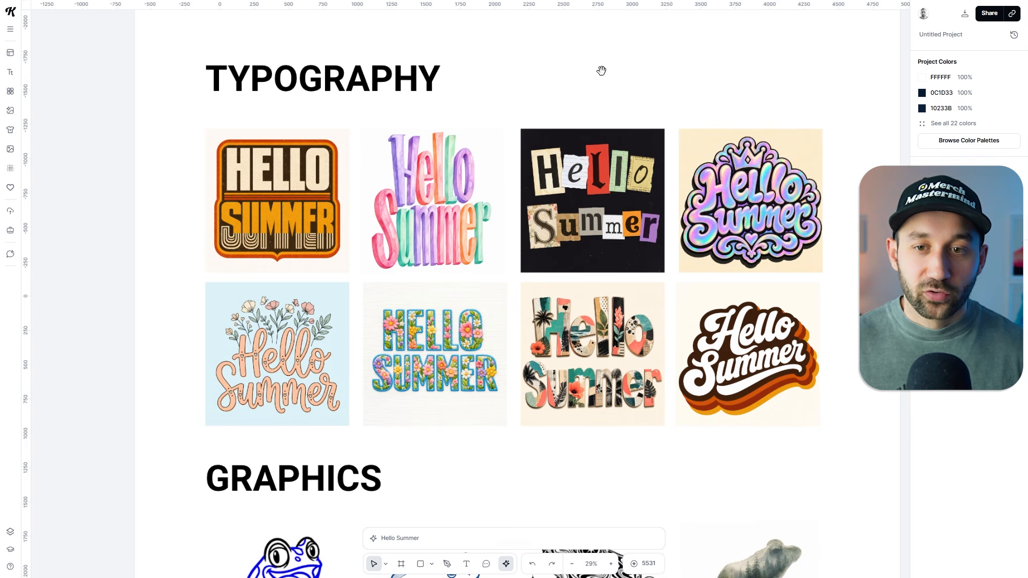
pyautogui.scroll(-2, 580, 131)
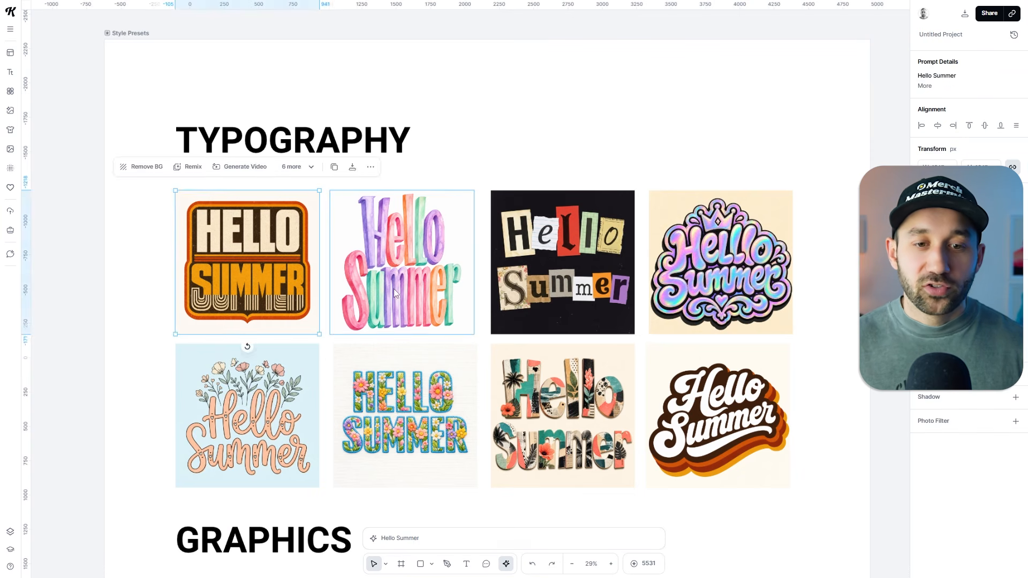
pyautogui.scroll(1, 445, 296)
pyautogui.click(709, 143)
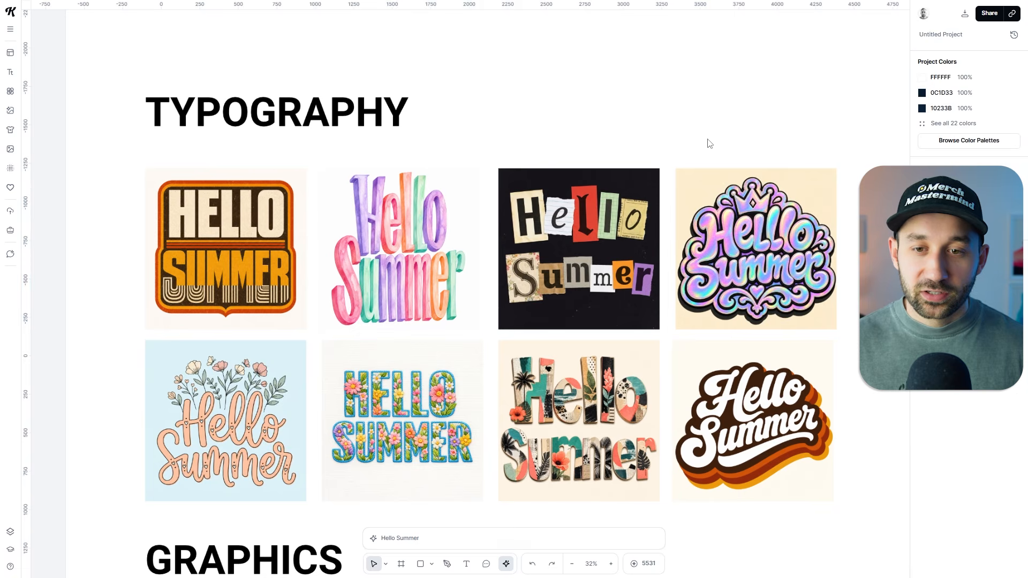
pyautogui.scroll(2, 558, 230)
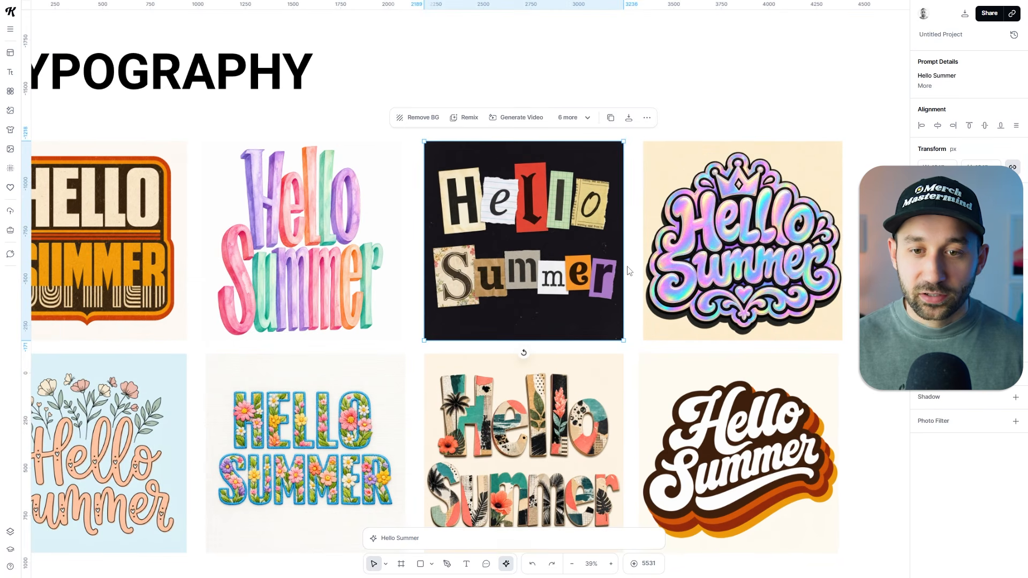
pyautogui.scroll(4, 653, 277)
pyautogui.click(624, 222)
pyautogui.moveTo(641, 224); pyautogui.dragTo(580, 203)
pyautogui.scroll(-1, 575, 203)
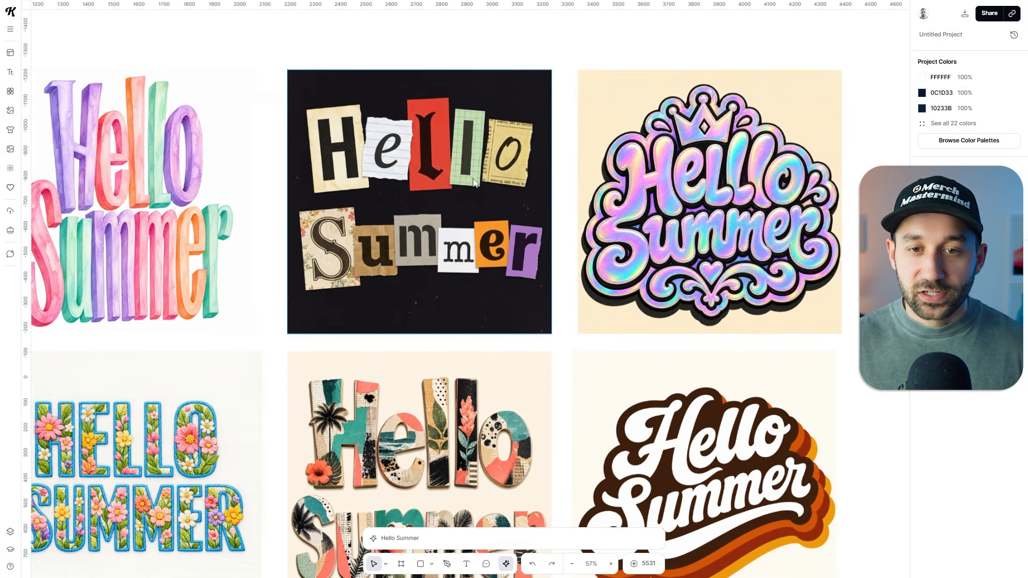
# Expand the prompt details of the cut-out-letter Hello Summer image and recreate its Ransom Note setup in the image generator.
pyautogui.scroll(-2, 474, 180)
pyautogui.click(474, 180)
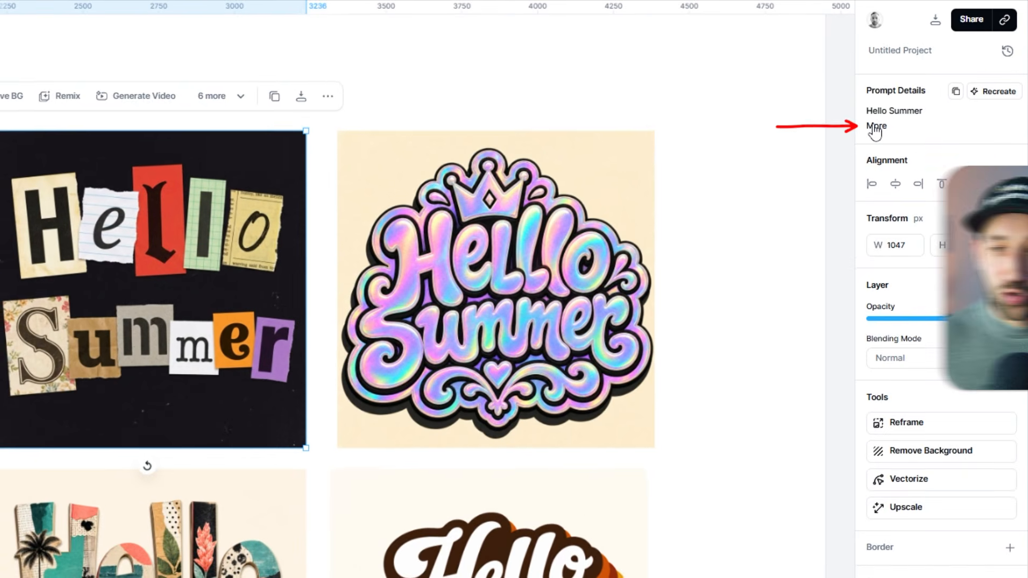
pyautogui.click(875, 129)
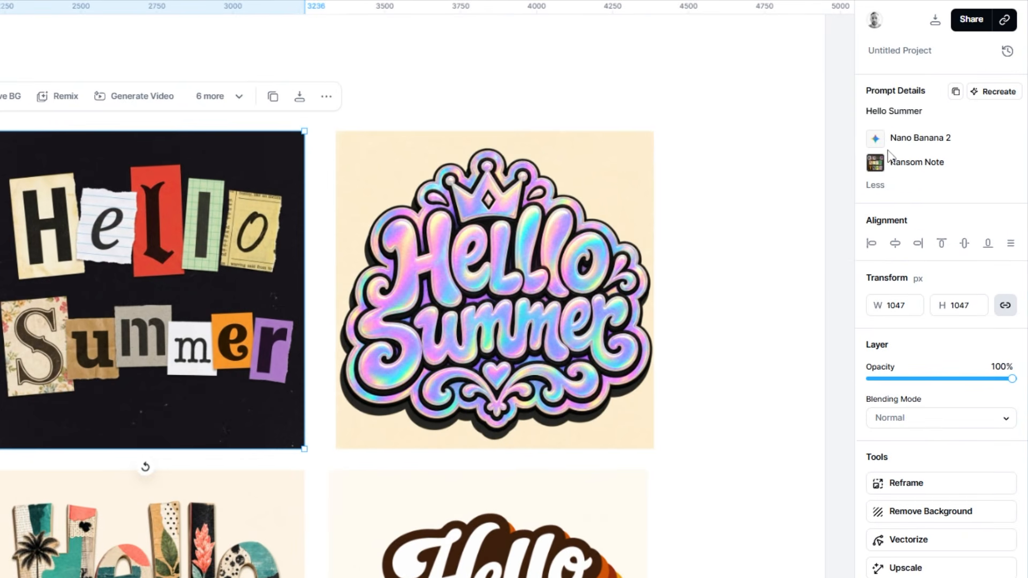
pyautogui.click(991, 94)
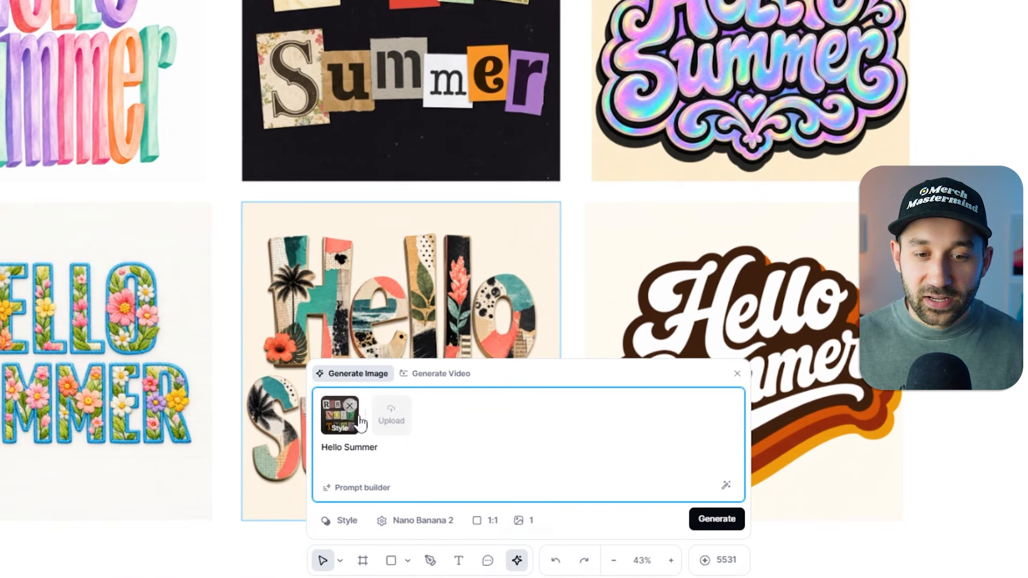
# Search for the Ransom Note style within the Typography category of the style library.
pyautogui.click(346, 520)
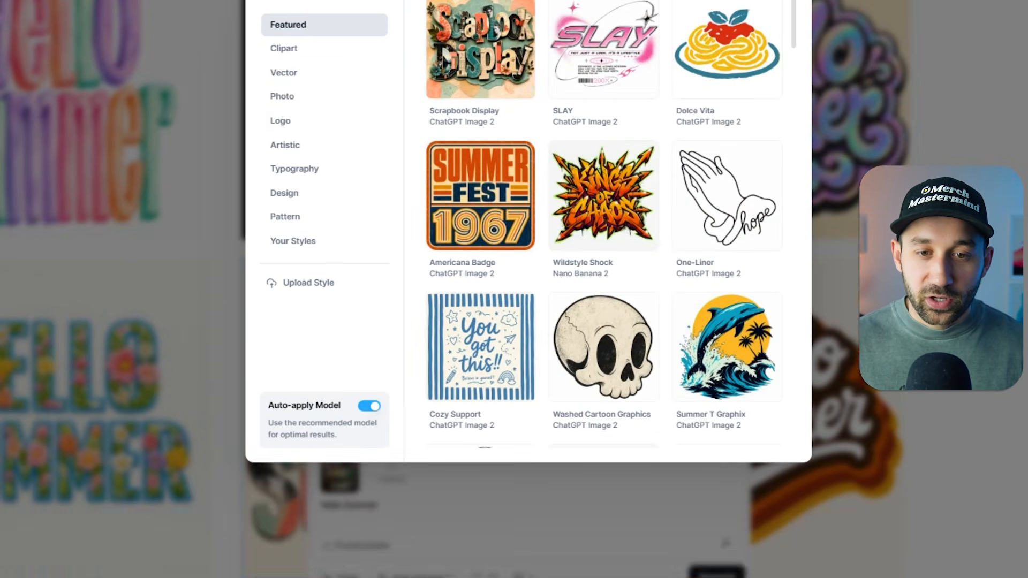
pyautogui.click(311, 238)
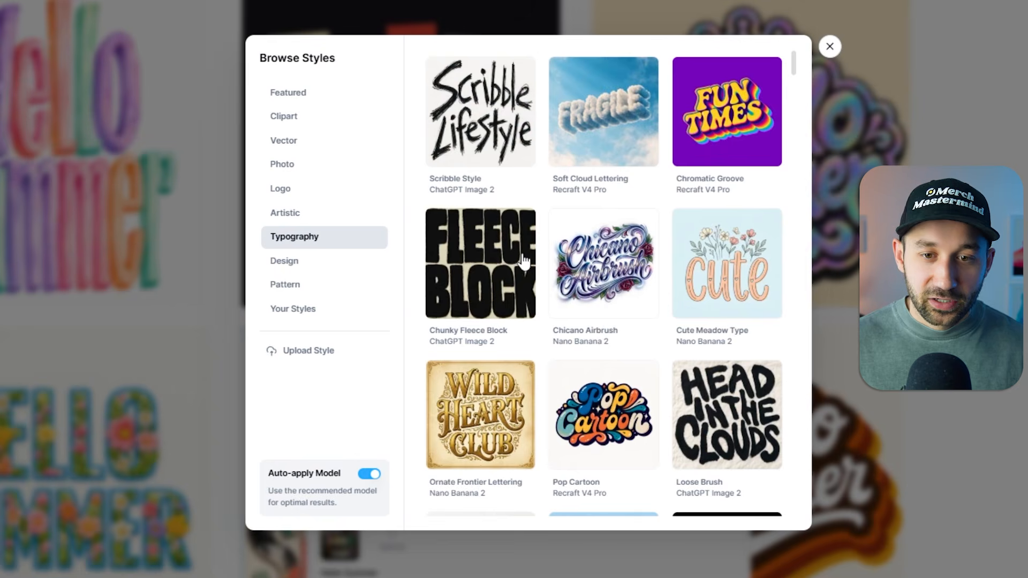
pyautogui.hotkey('ctrl', 'f')
pyautogui.write('ranso')
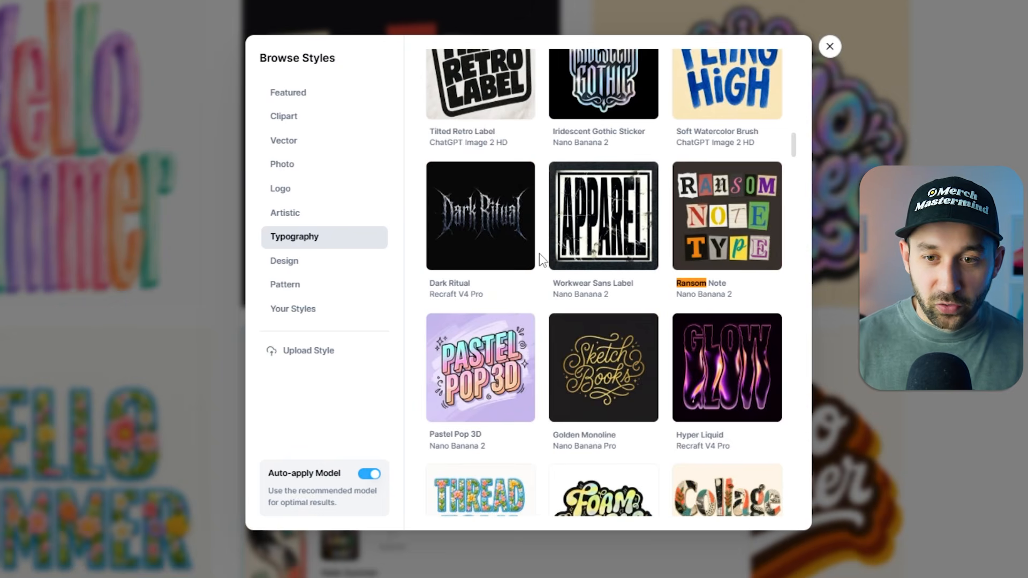
pyautogui.scroll(-5, 805, 80)
pyautogui.scroll(2, 806, 80)
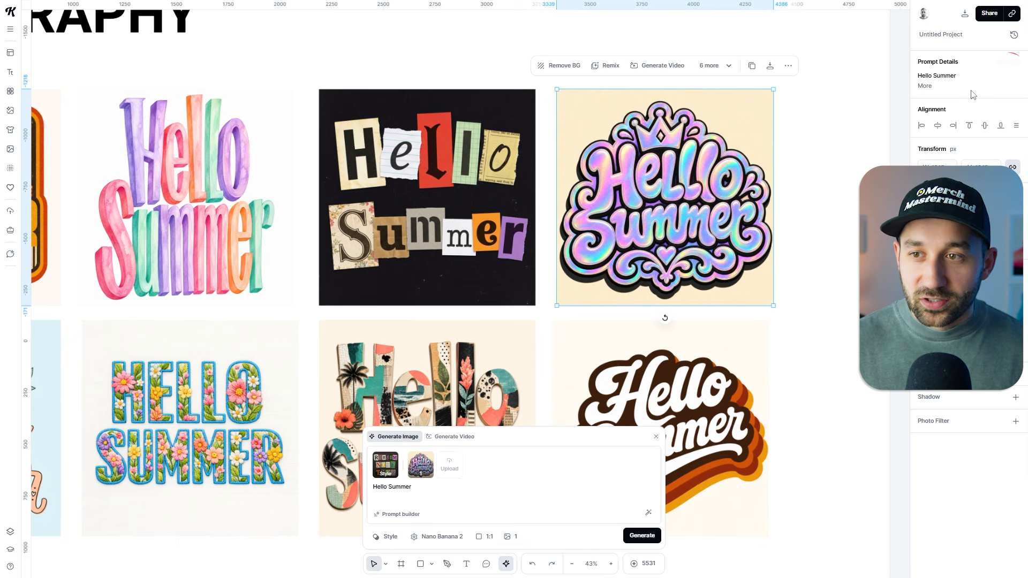
# Recreate the prompt setups of the holographic Hello Summer image and the tropical collage Hello Summer image in the image generator.
pyautogui.click(1010, 63)
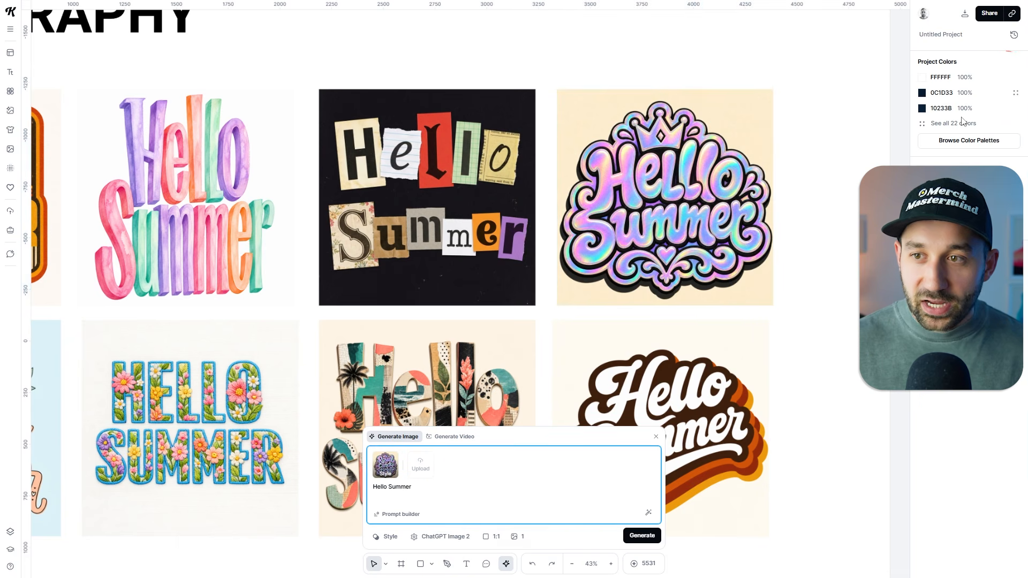
pyautogui.click(793, 346)
pyautogui.scroll(-3, 792, 347)
pyautogui.hscroll(-3, 793, 346)
pyautogui.click(599, 269)
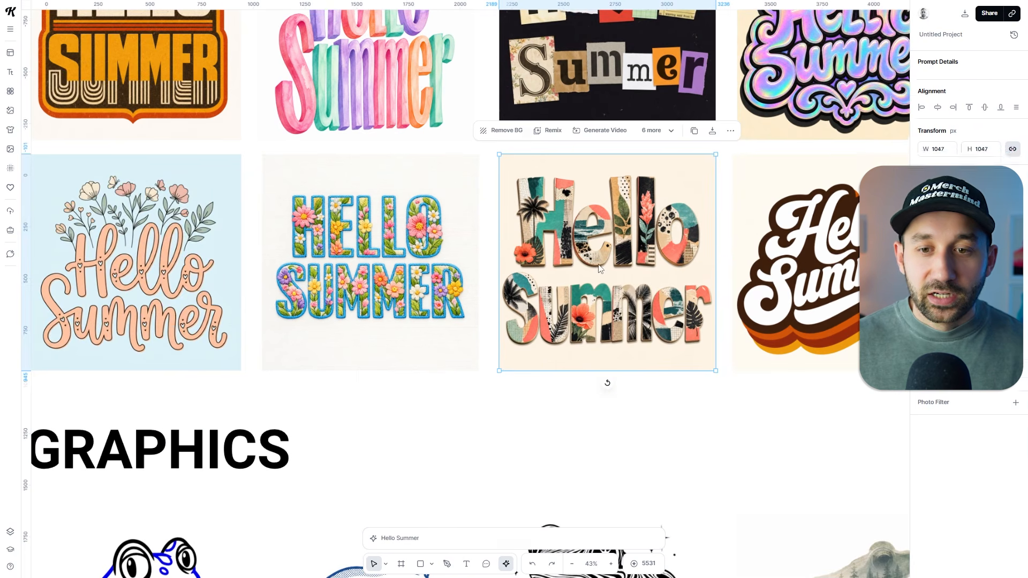
pyautogui.click(1010, 62)
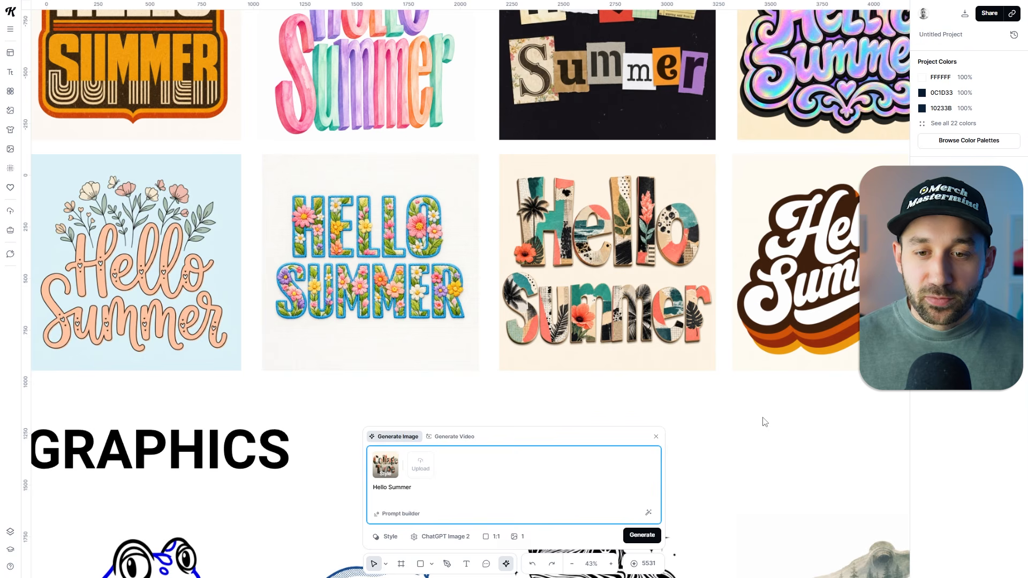
# Examine the retro badge, watercolor, floral script and embroidered Hello Summer designs up close.
pyautogui.moveTo(782, 394); pyautogui.dragTo(895, 529)
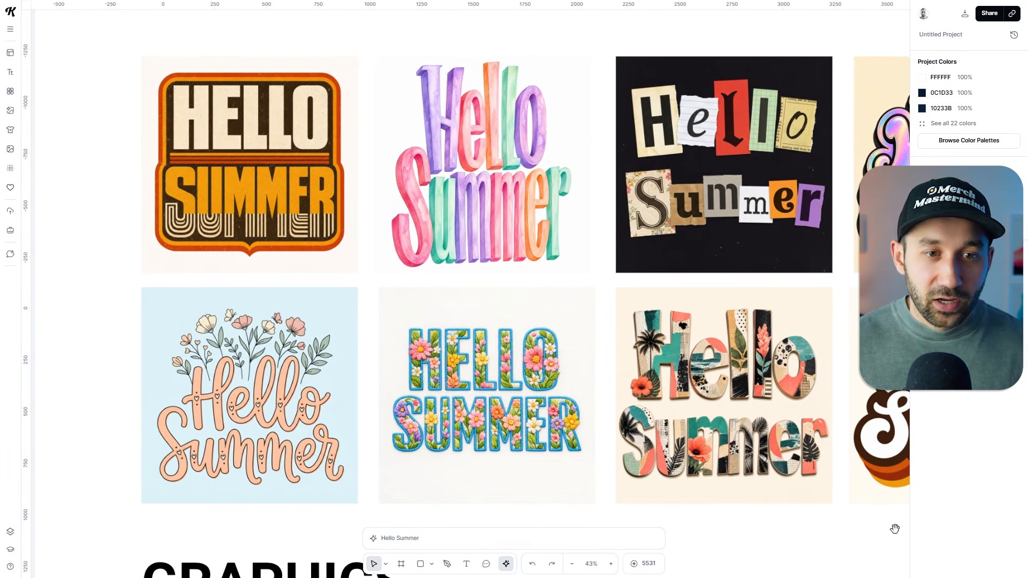
pyautogui.scroll(3, 157, 127)
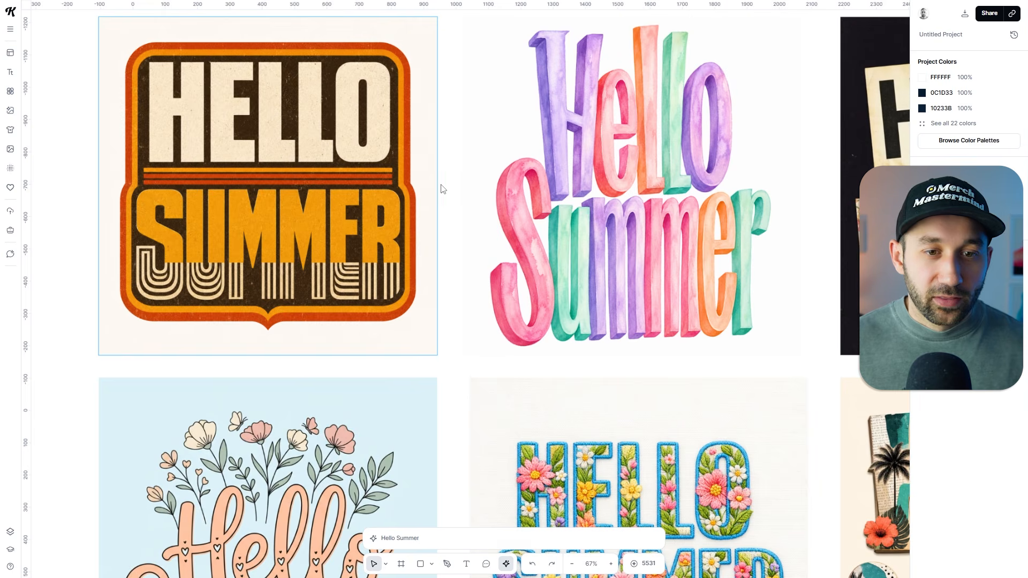
pyautogui.scroll(-3, 446, 184)
pyautogui.click(510, 303)
pyautogui.moveTo(511, 308); pyautogui.dragTo(419, 208)
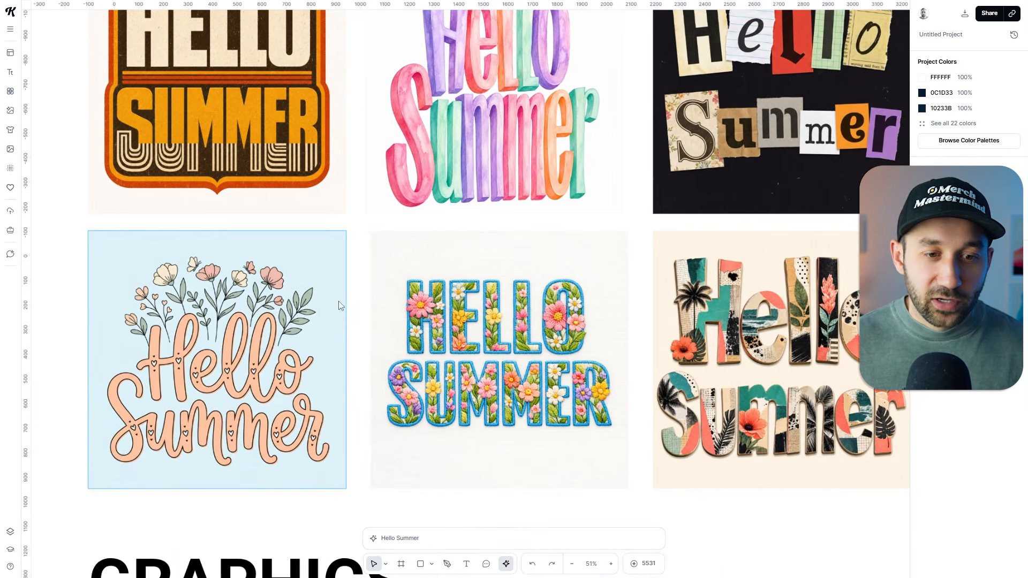
pyautogui.scroll(-2, 304, 341)
pyautogui.moveTo(705, 515); pyautogui.dragTo(552, 524)
pyautogui.scroll(-2, 553, 503)
# Browse the Typography styles in the style library once more, and close both the library and the image generator.
pyautogui.click(508, 542)
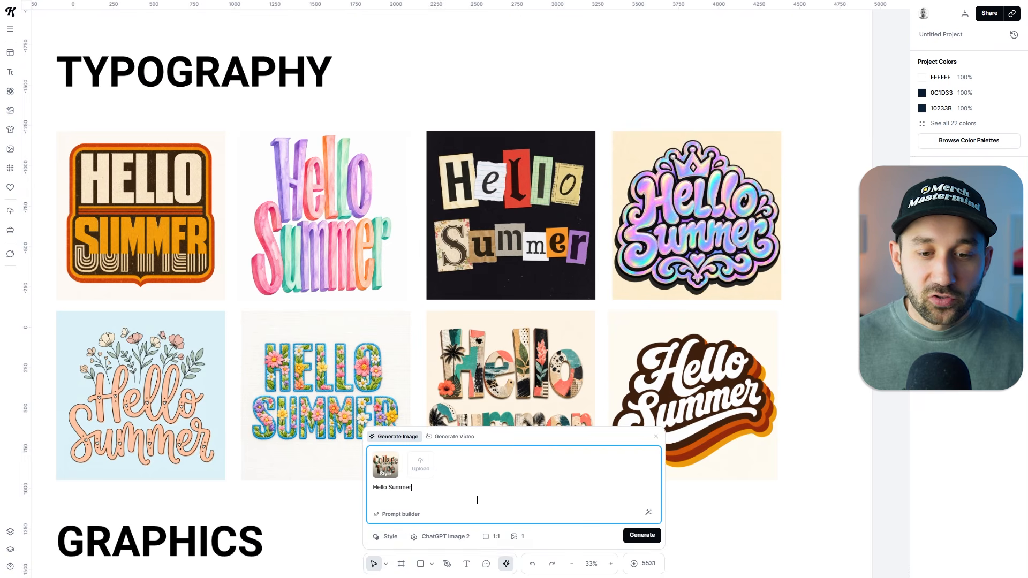
pyautogui.click(391, 536)
pyautogui.click(406, 259)
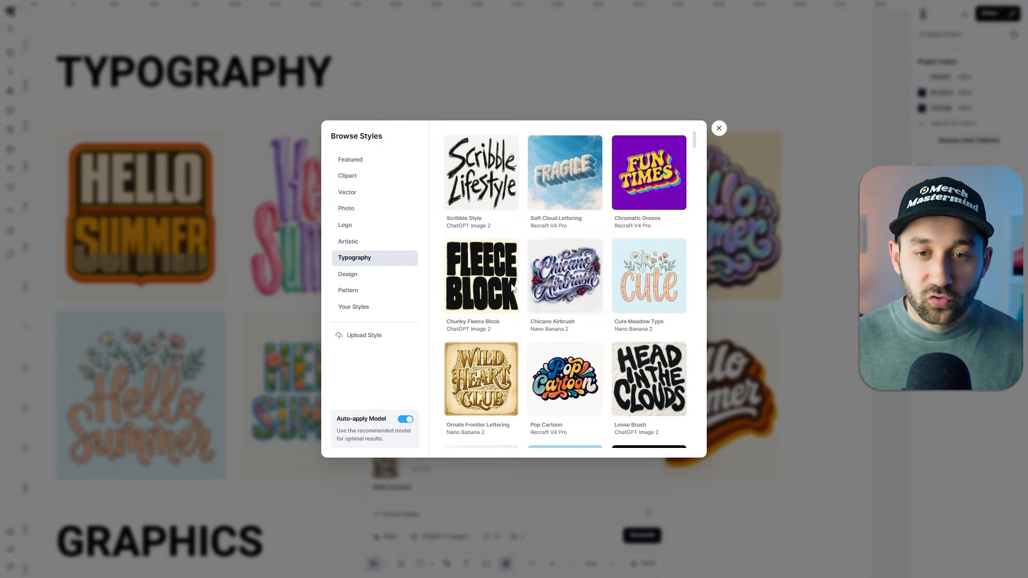
pyautogui.scroll(-7, 514, 292)
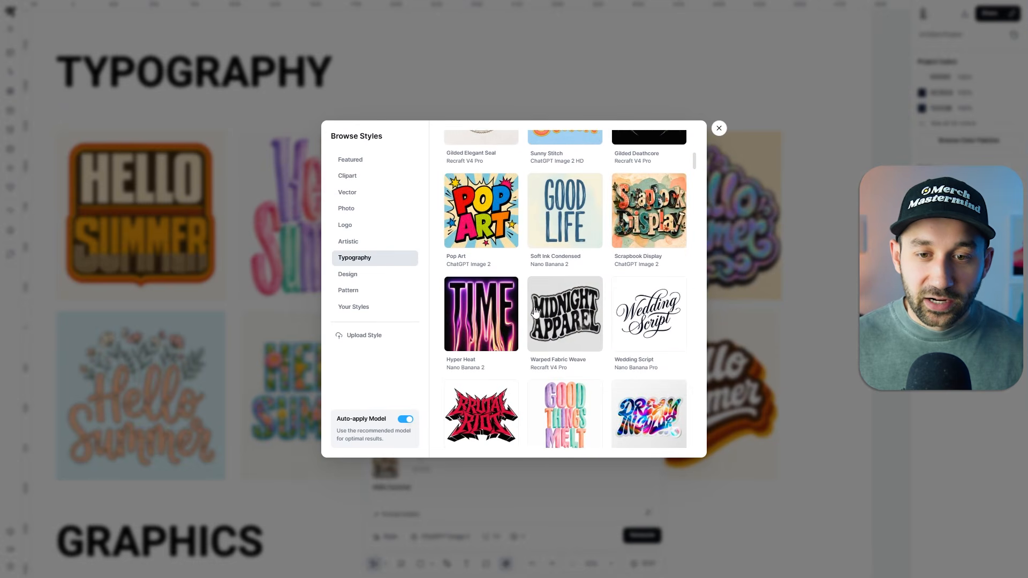
pyautogui.scroll(-7, 535, 311)
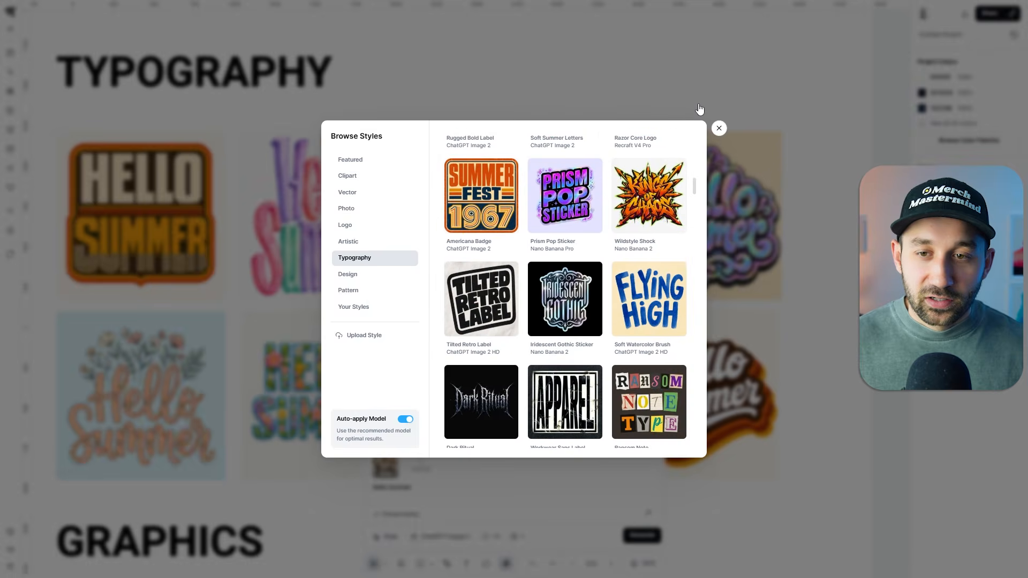
pyautogui.click(719, 128)
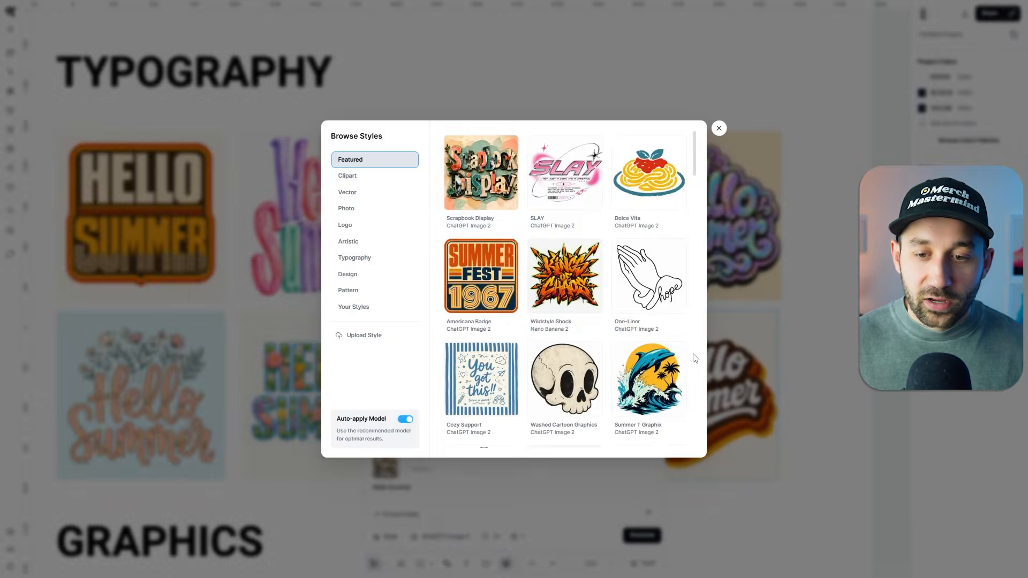
pyautogui.click(660, 455)
pyautogui.click(657, 438)
# Examine the frog illustrations in the Graphics section of the Style Presets artboard.
pyautogui.scroll(-10, 696, 321)
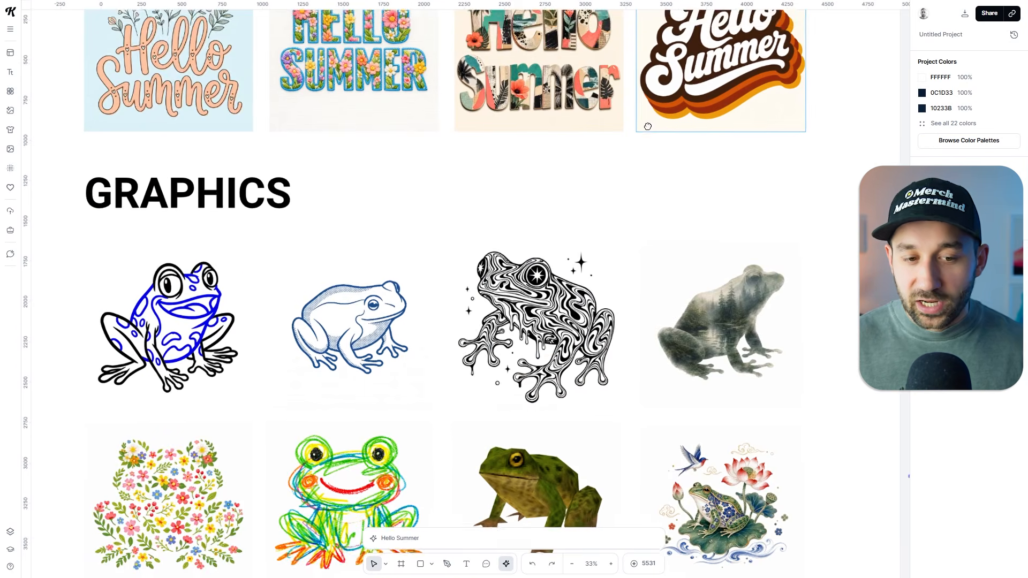
pyautogui.scroll(-5, 632, 191)
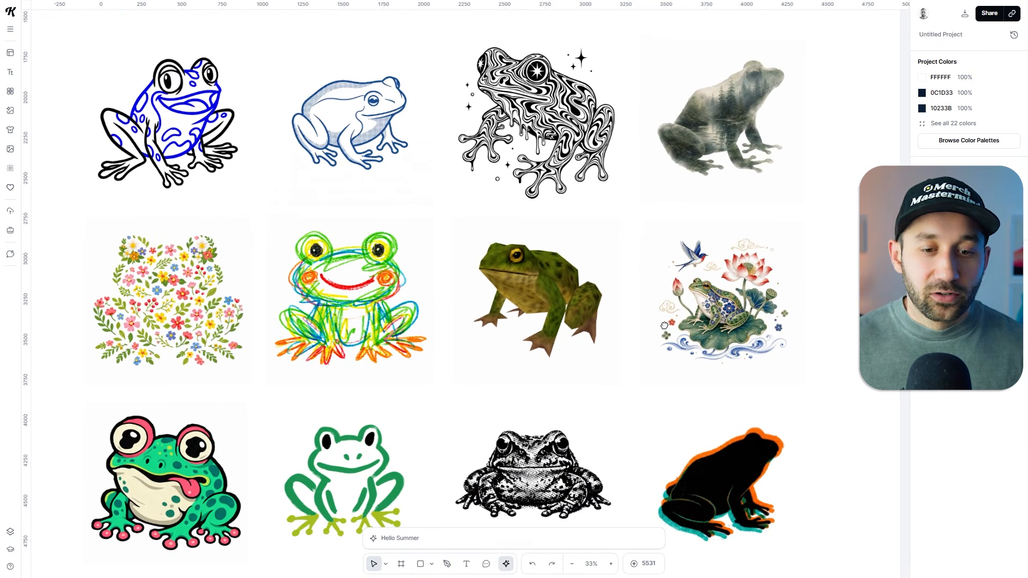
pyautogui.moveTo(666, 325); pyautogui.dragTo(663, 326)
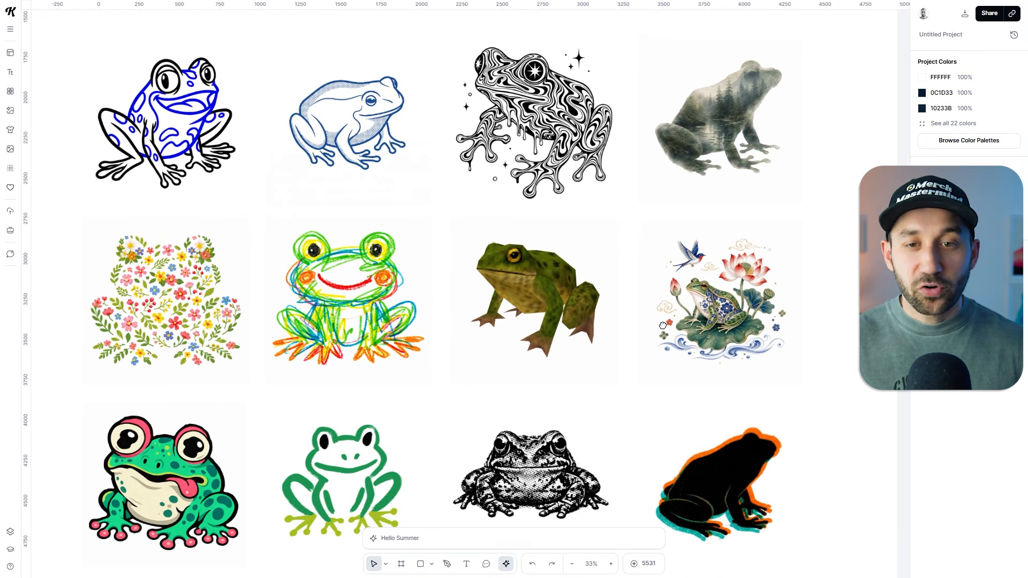
pyautogui.scroll(-3, 663, 325)
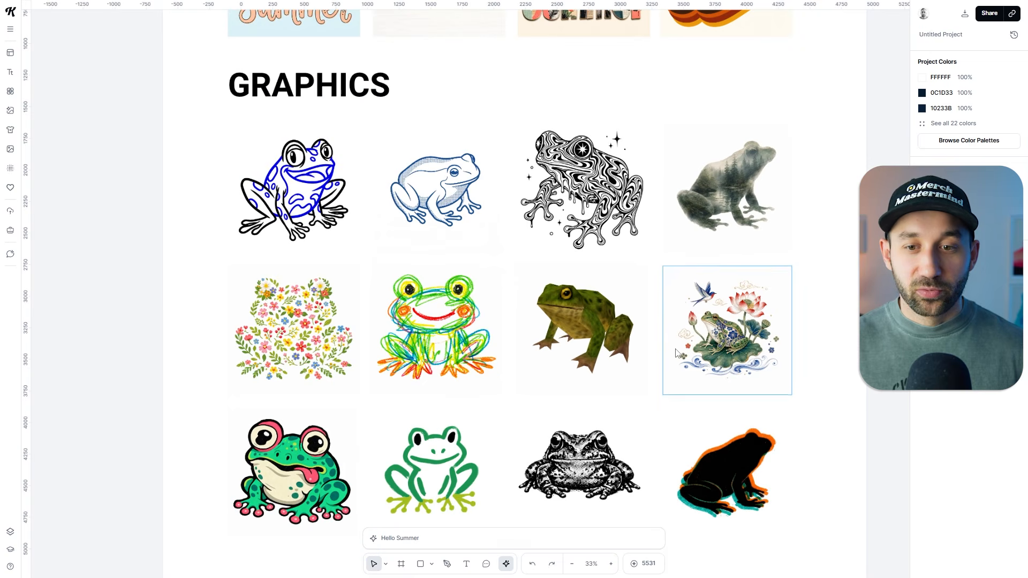
pyautogui.moveTo(701, 401); pyautogui.dragTo(695, 359)
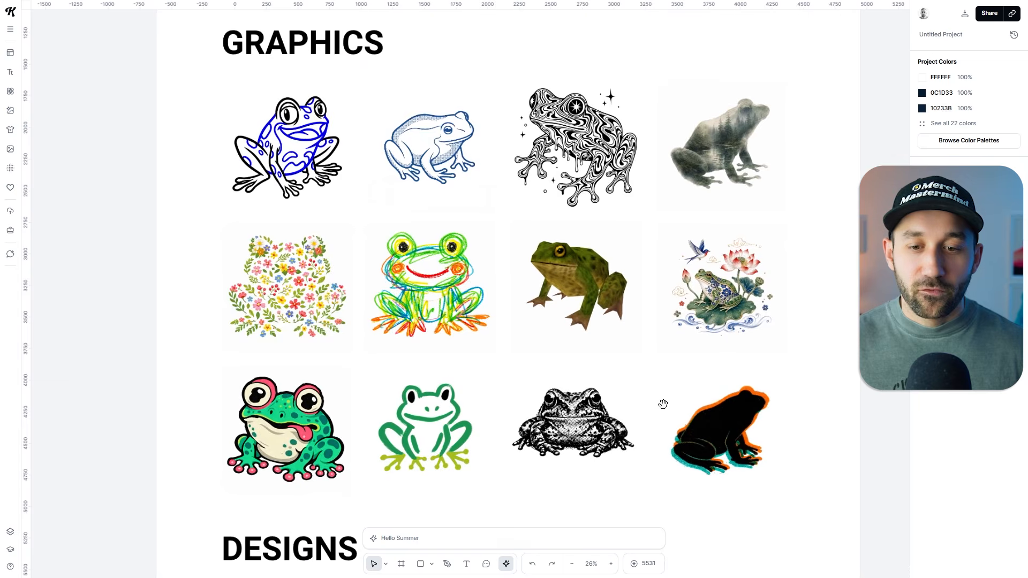
# Select the black-and-white halftone frog and inspect its dot texture up close.
pyautogui.scroll(5, 605, 467)
pyautogui.click(543, 347)
pyautogui.scroll(2, 494, 321)
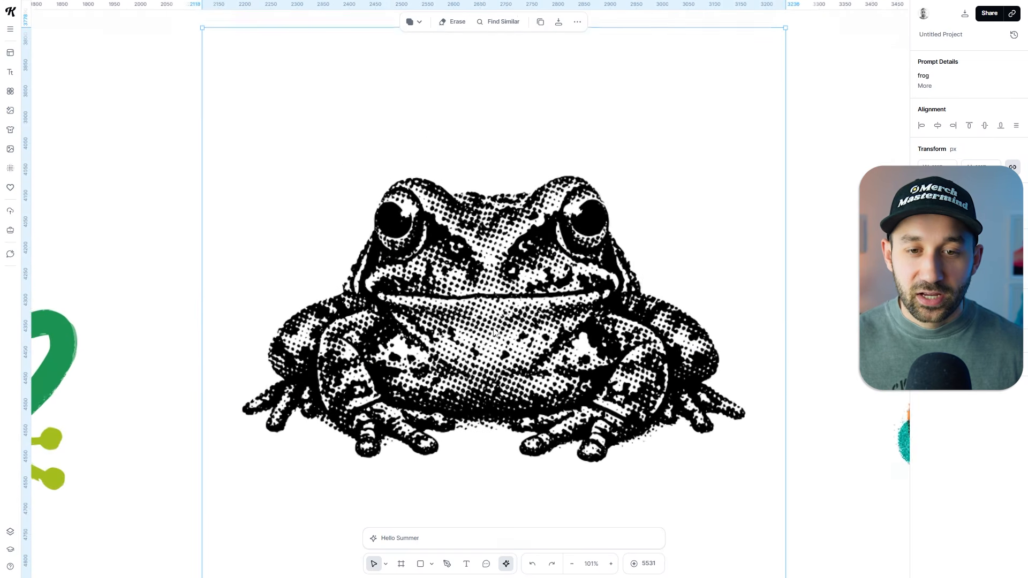
pyautogui.scroll(2, 377, 187)
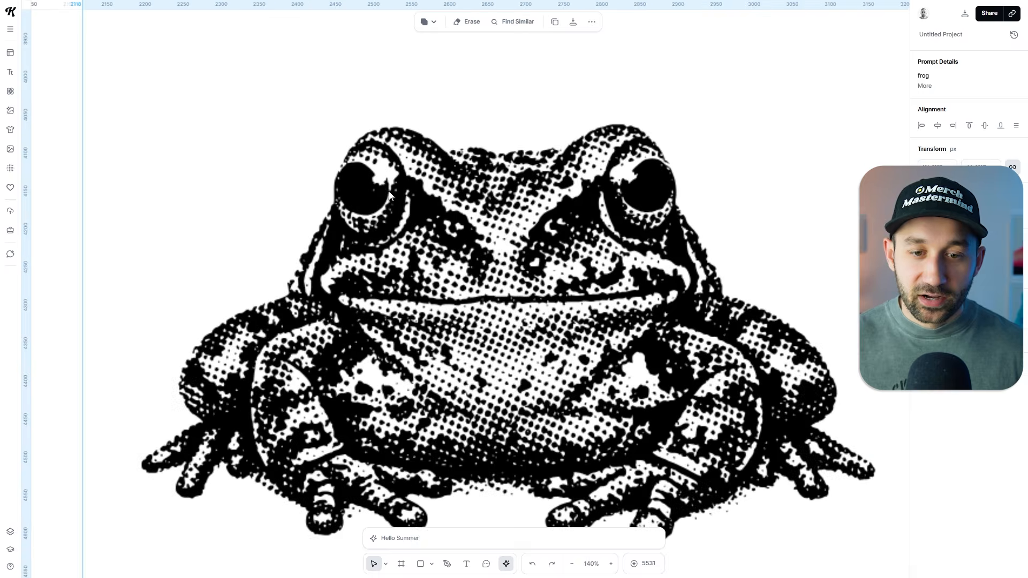
# Recolor the black-and-white halftone frog to dark green.
pyautogui.scroll(-5, 466, 204)
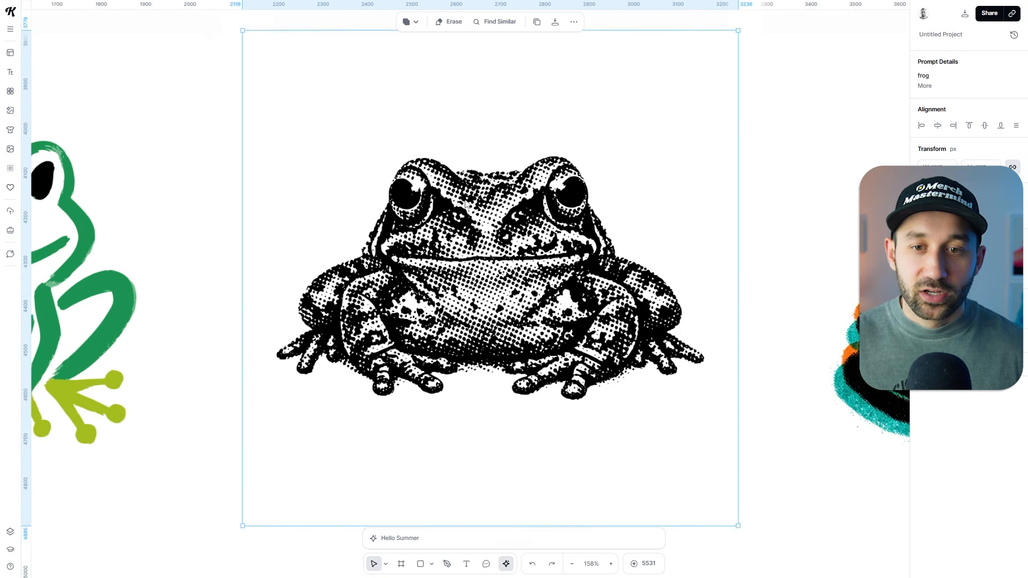
pyautogui.click(922, 259)
pyautogui.moveTo(885, 305)
pyautogui.mouseDown()
pyautogui.moveTo(954, 305)
pyautogui.moveTo(847, 297)
pyautogui.moveTo(879, 327)
pyautogui.moveTo(908, 326)
pyautogui.mouseUp()
pyautogui.click(877, 404)
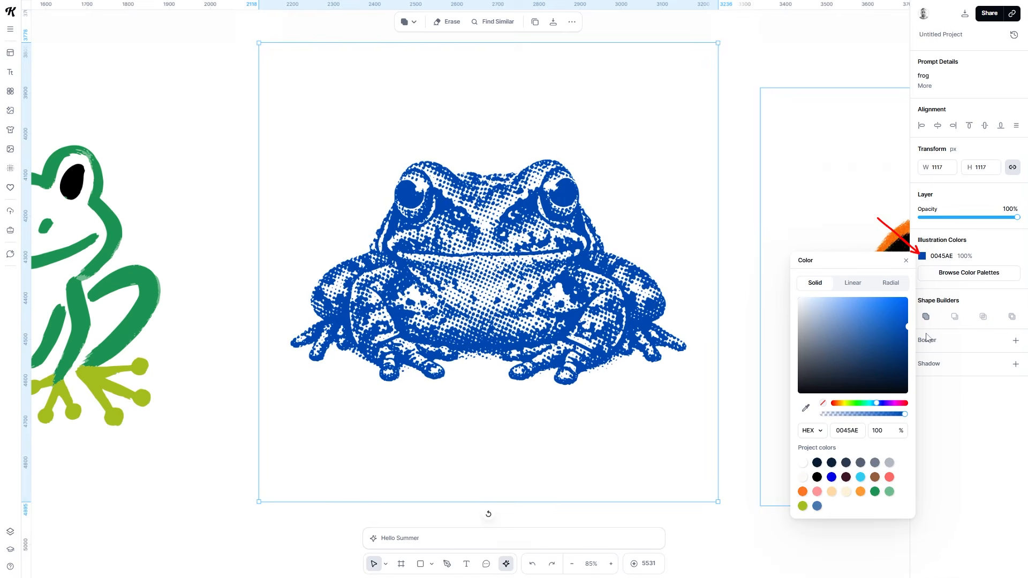
pyautogui.moveTo(864, 404); pyautogui.dragTo(850, 403)
pyautogui.moveTo(884, 358); pyautogui.dragTo(963, 350)
pyautogui.click(754, 254)
# Select the bold cartoon frog with its tongue out and inspect the model and style listed in its prompt details.
pyautogui.scroll(-2, 753, 268)
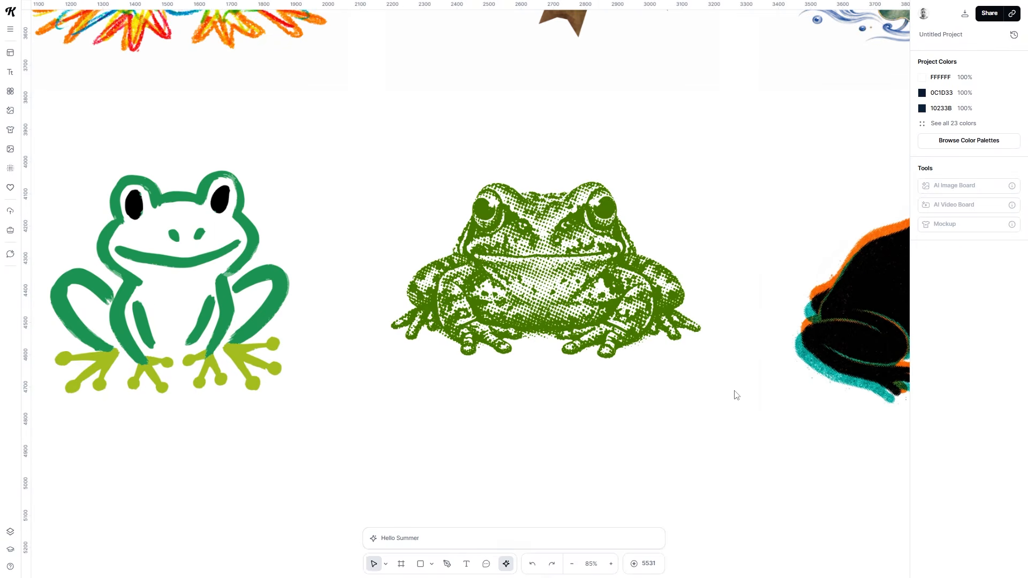
pyautogui.moveTo(362, 270); pyautogui.dragTo(779, 334)
pyautogui.click(664, 312)
pyautogui.scroll(-2, 610, 305)
pyautogui.click(188, 192)
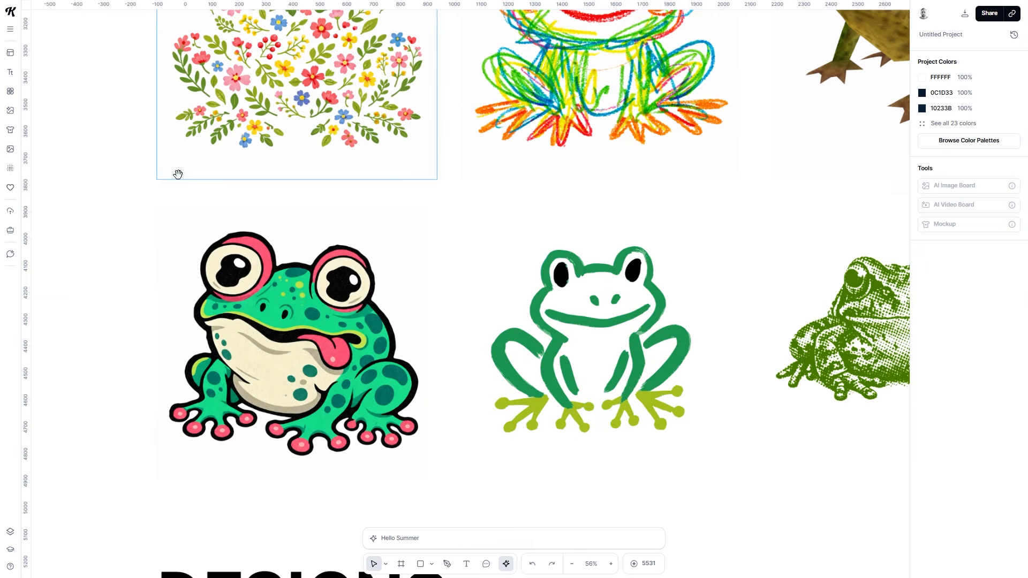
pyautogui.moveTo(177, 174); pyautogui.dragTo(183, 189)
pyautogui.scroll(3, 243, 362)
pyautogui.click(300, 339)
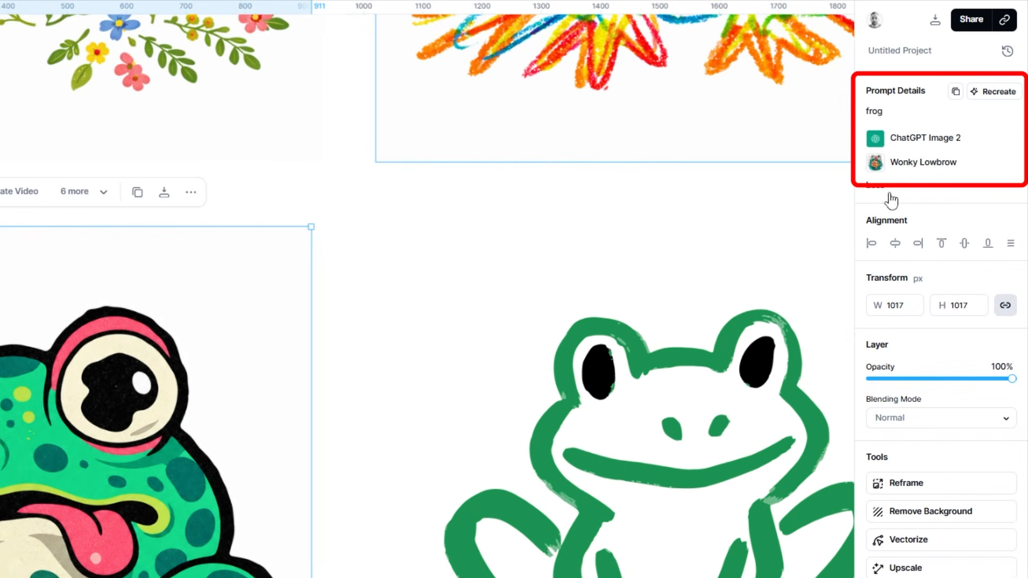
pyautogui.click(376, 253)
# Recreate the floral frog's prompt and style in the image generator, and clear the word "frog" from the prompt.
pyautogui.scroll(-3, 376, 289)
pyautogui.moveTo(414, 198); pyautogui.dragTo(216, 480)
pyautogui.click(110, 417)
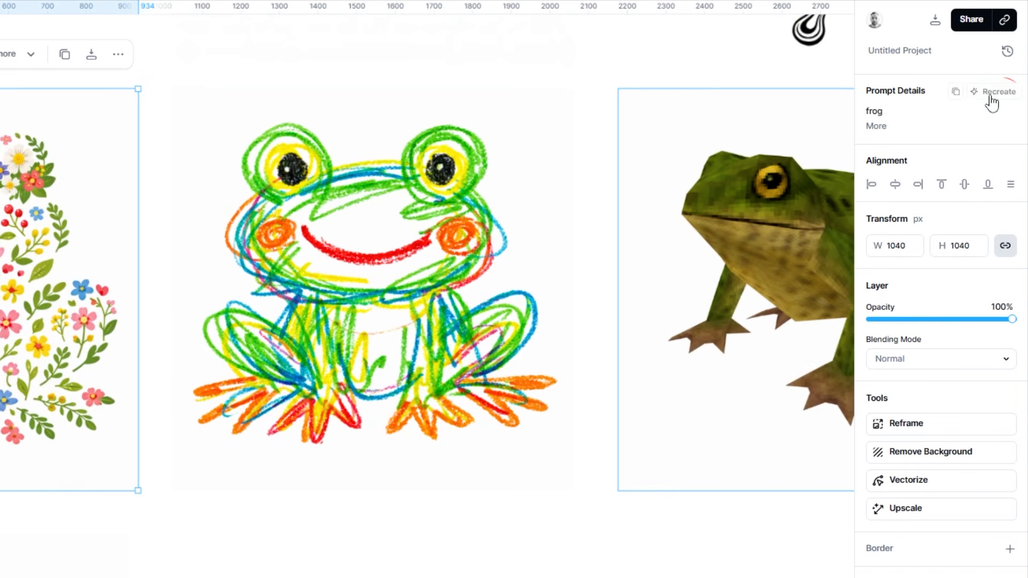
pyautogui.click(998, 94)
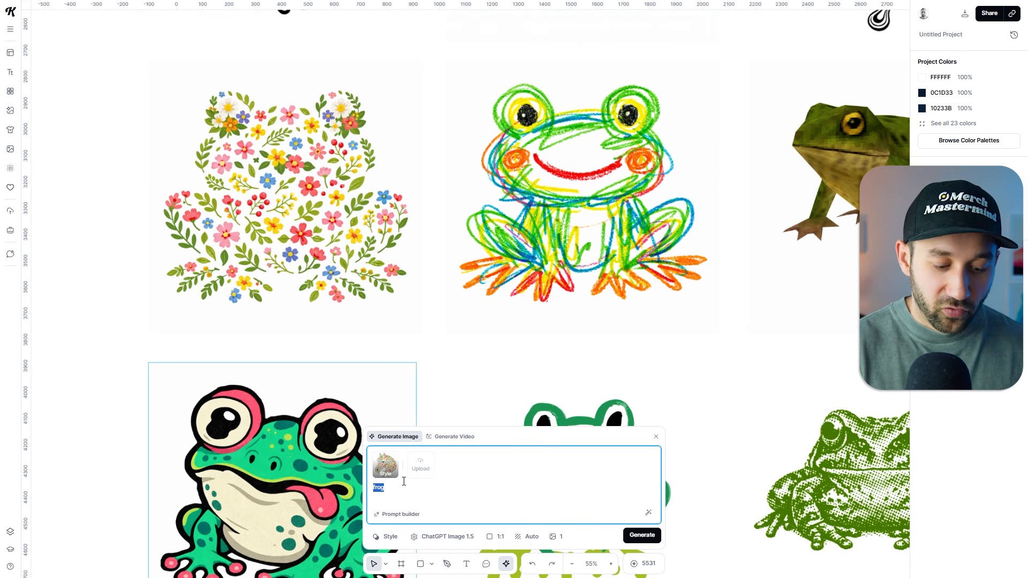
pyautogui.press('BackSpace')
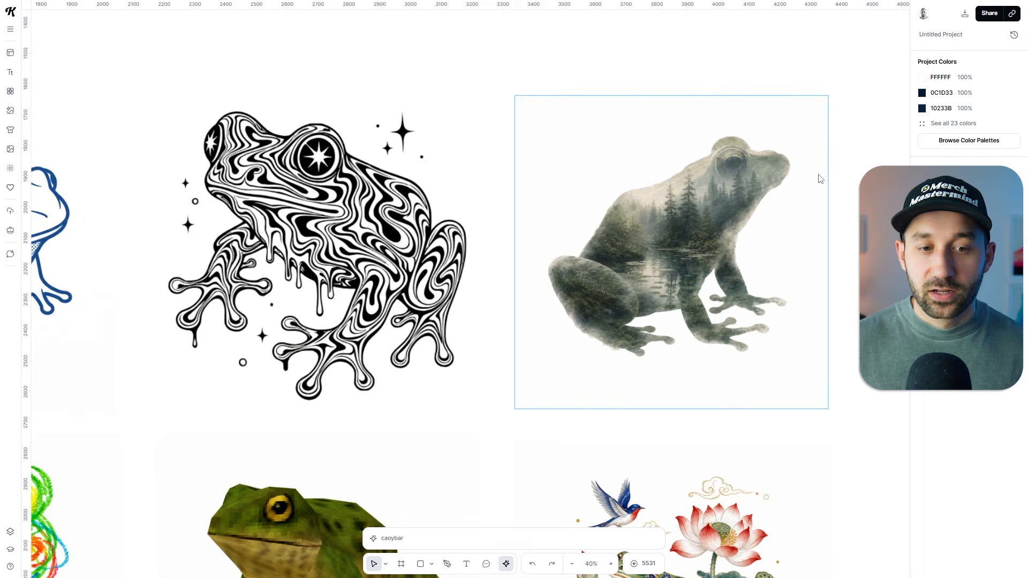
# Examine the misty-forest double-exposure frog and the black-and-white swirl-patterned frog up close.
pyautogui.scroll(5, 743, 213)
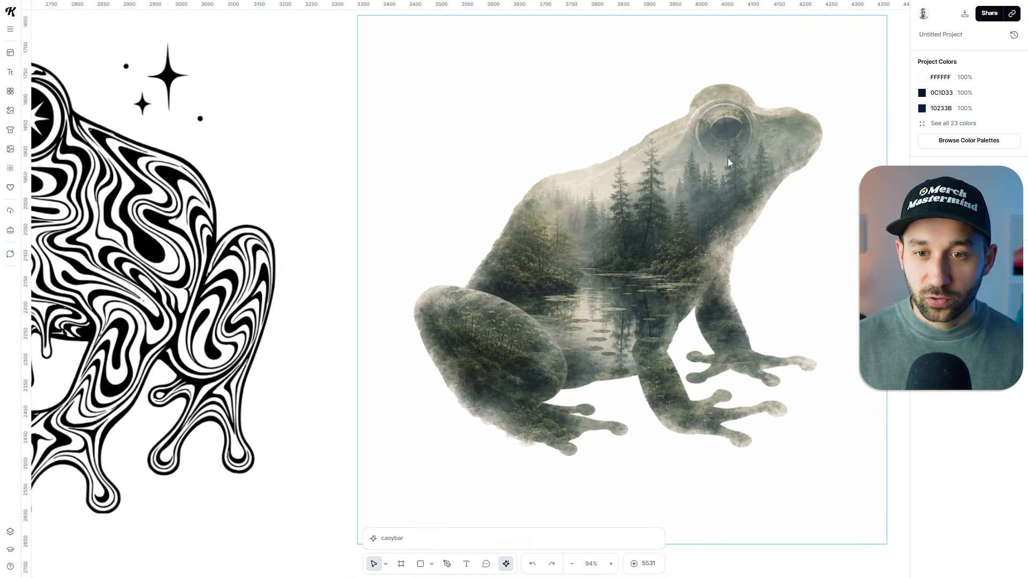
pyautogui.scroll(1, 745, 220)
pyautogui.scroll(-4, 724, 288)
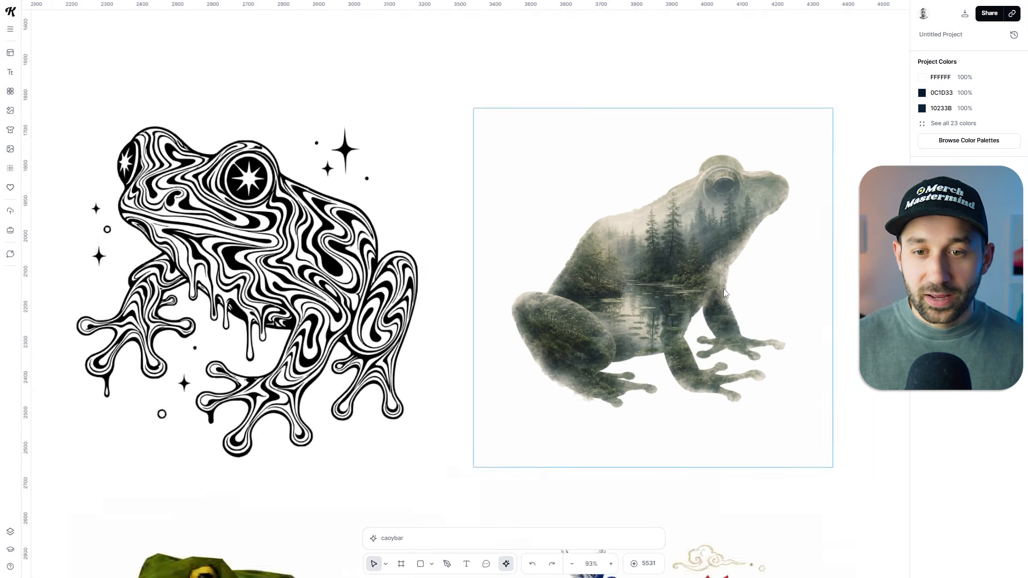
pyautogui.scroll(-1, 724, 288)
pyautogui.hscroll(-5, 368, 172)
pyautogui.click(610, 252)
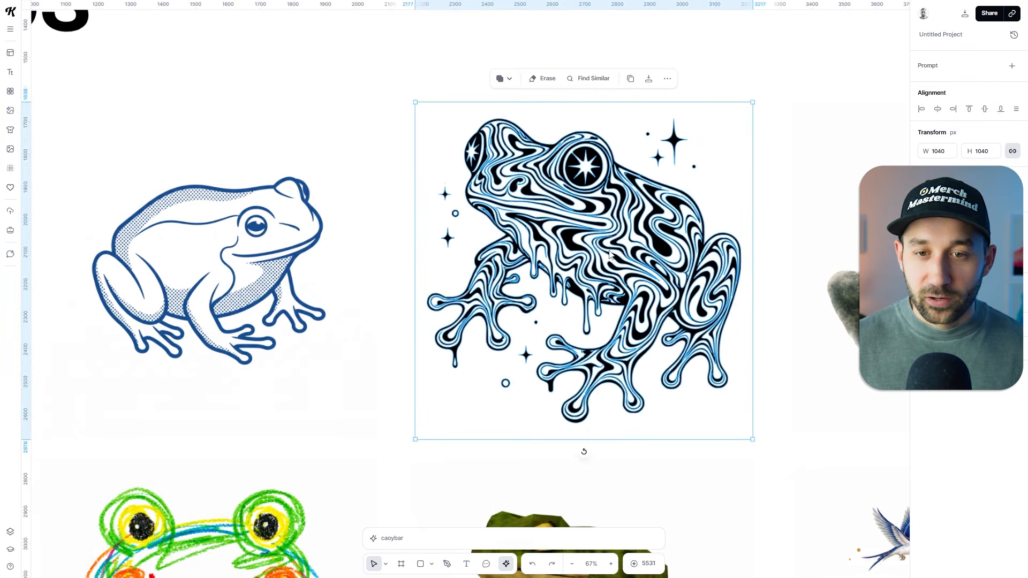
pyautogui.scroll(2, 609, 251)
pyautogui.press('Escape')
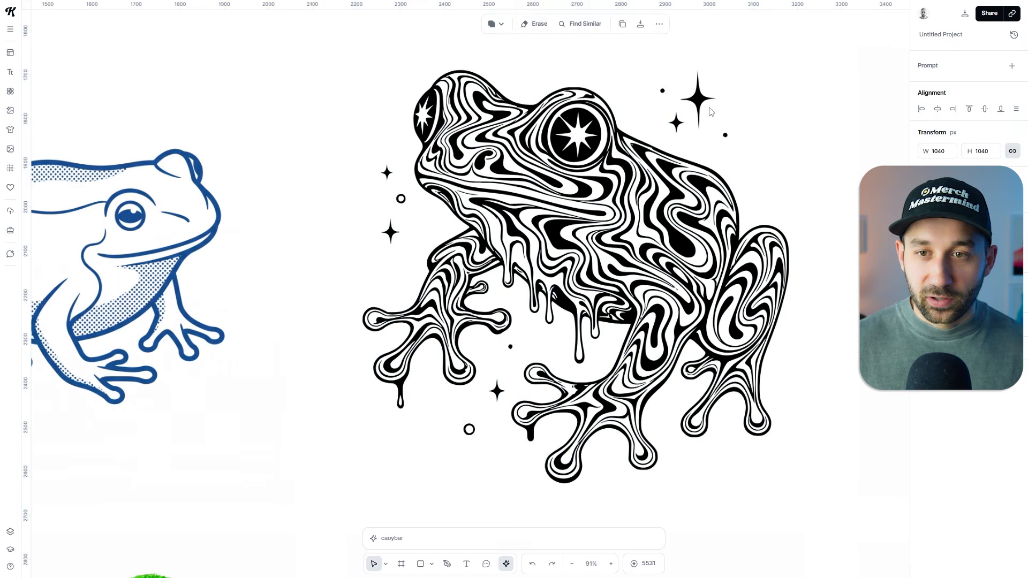
pyautogui.scroll(4, 697, 114)
pyautogui.scroll(-4, 690, 199)
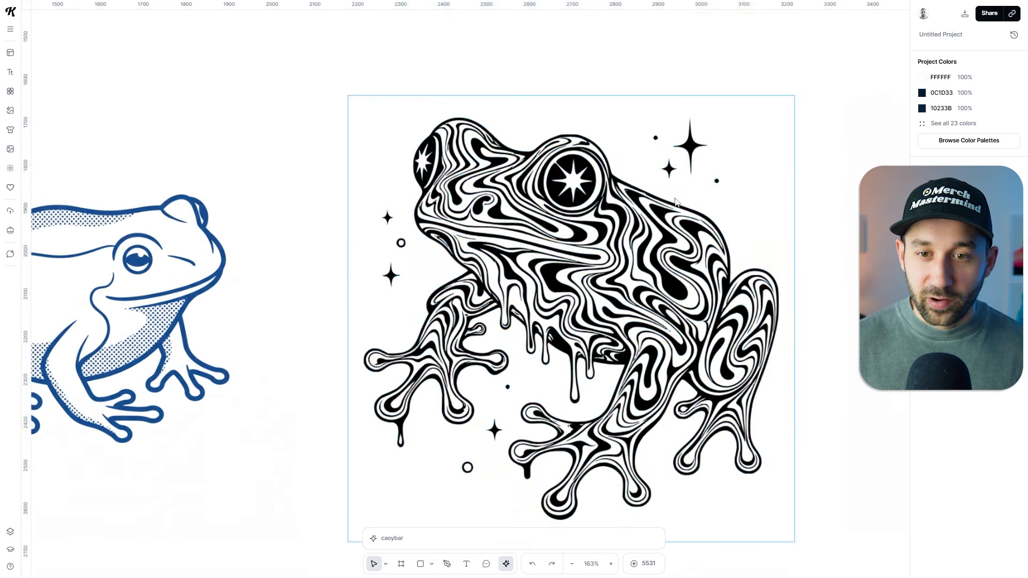
# Recolor the black swirl-patterned frog to a light violet-blue, and deselect it.
pyautogui.click(564, 234)
pyautogui.scroll(-1, 691, 260)
pyautogui.moveTo(289, 240); pyautogui.dragTo(480, 226)
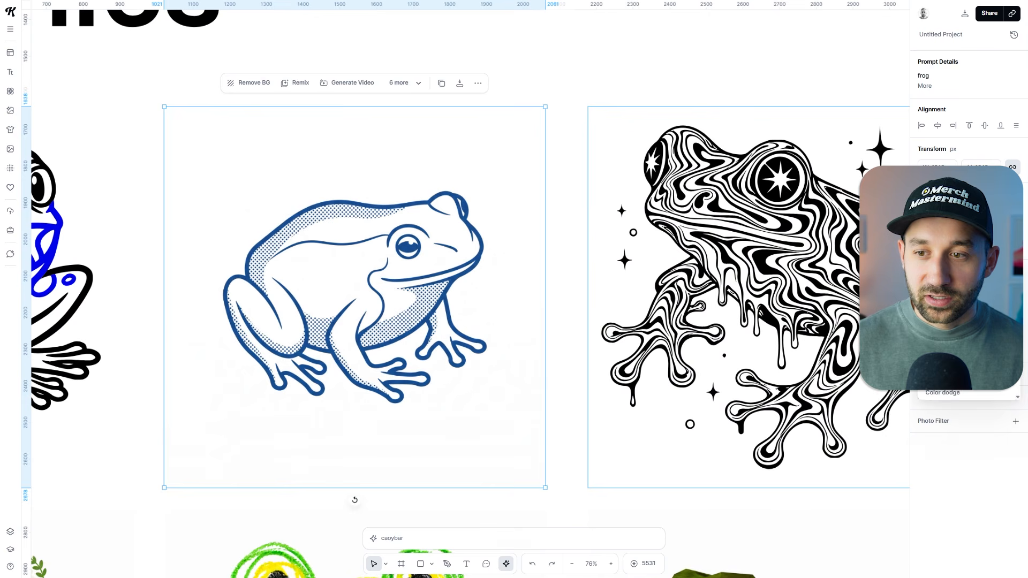
pyautogui.click(696, 257)
pyautogui.click(922, 240)
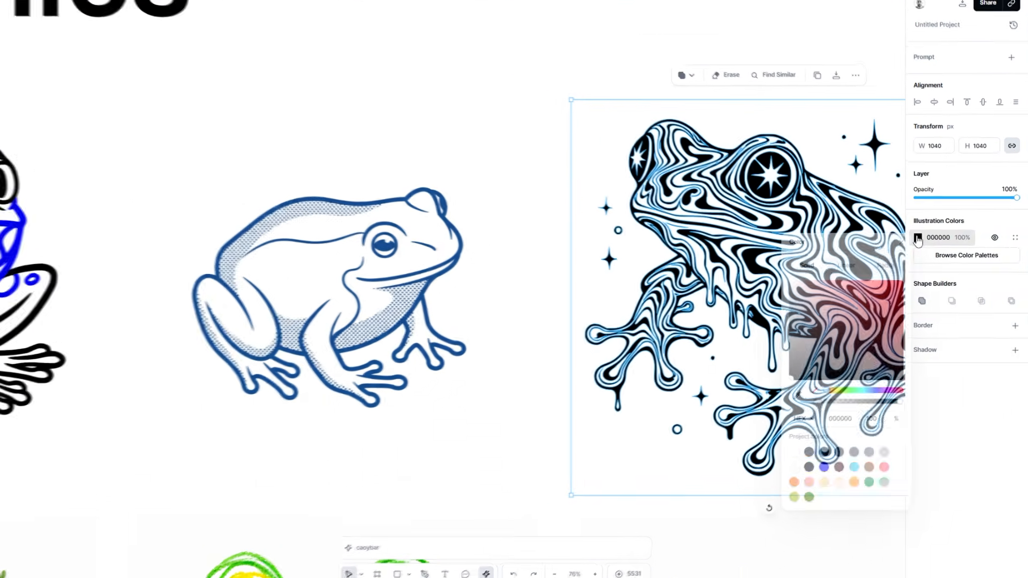
pyautogui.moveTo(842, 314); pyautogui.dragTo(921, 292)
pyautogui.click(878, 391)
pyautogui.moveTo(867, 327); pyautogui.dragTo(886, 335)
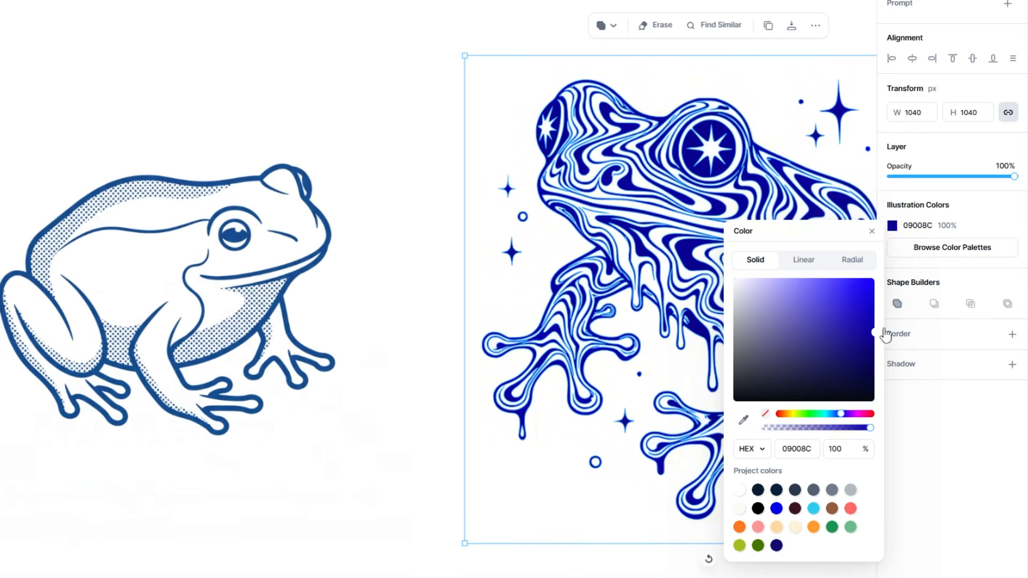
pyautogui.moveTo(907, 284); pyautogui.dragTo(822, 286)
pyautogui.click(396, 63)
pyautogui.moveTo(489, 46); pyautogui.dragTo(390, 37)
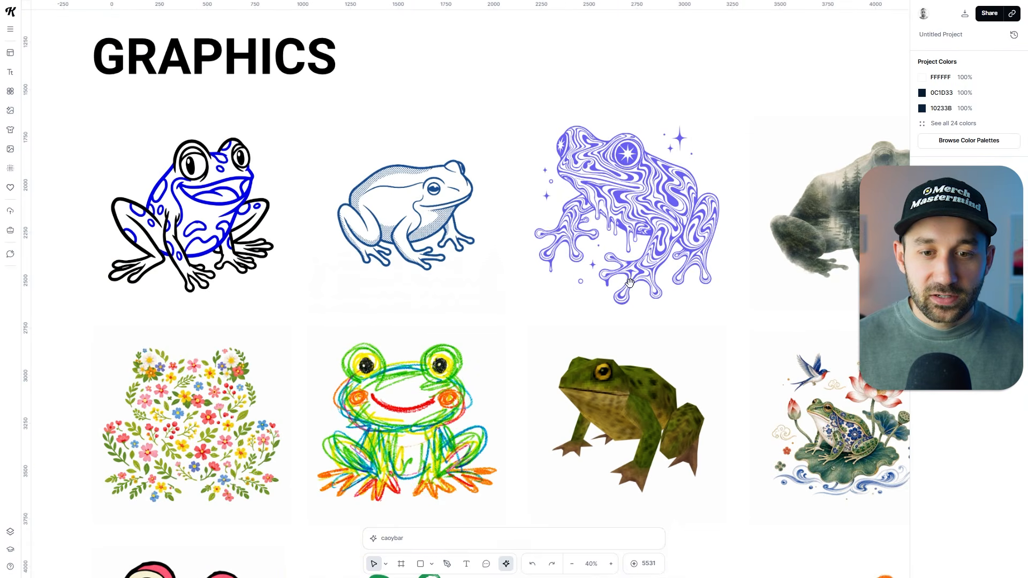
# Examine the fishing badge, pixel-art ice cream and Paris poster examples in the Designs section of the artboard.
pyautogui.scroll(-3, 630, 283)
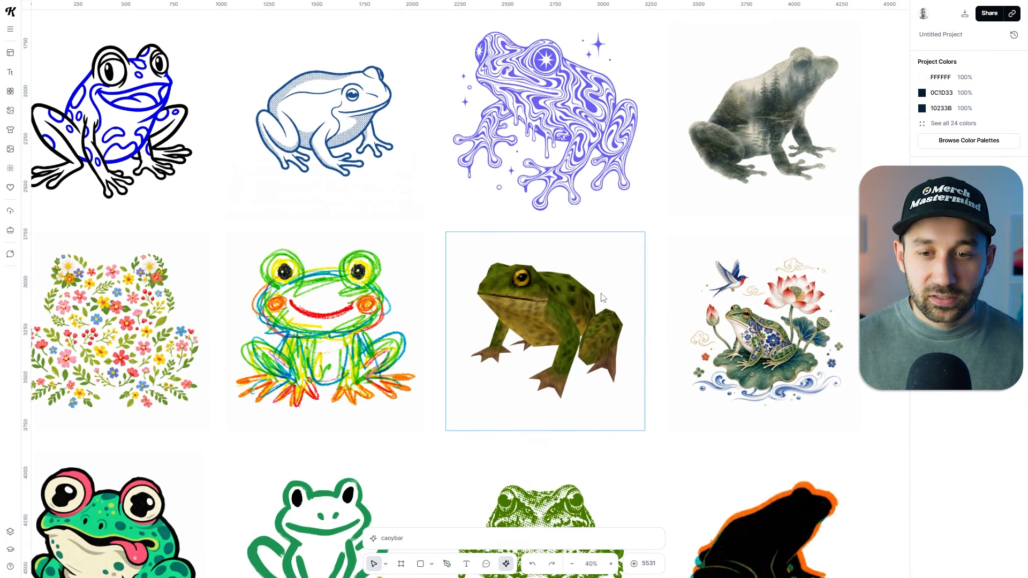
pyautogui.keyDown('ctrl'); pyautogui.scroll(-3, 643, 370); pyautogui.keyUp('ctrl')
pyautogui.scroll(-6, 686, 300)
pyautogui.scroll(-5, 664, 402)
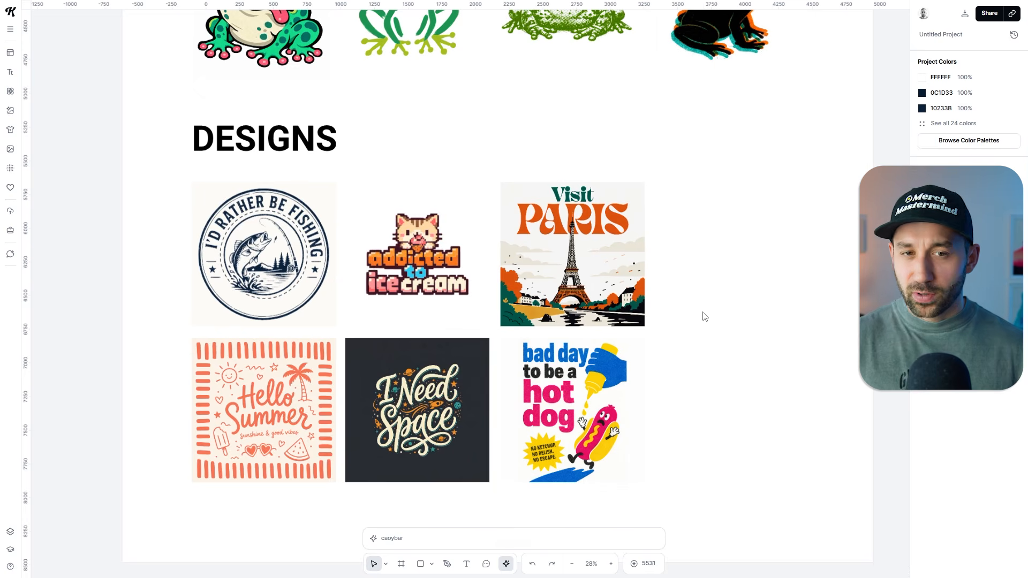
pyautogui.click(277, 289)
pyautogui.keyDown('ctrl'); pyautogui.scroll(3, 277, 291); pyautogui.keyUp('ctrl')
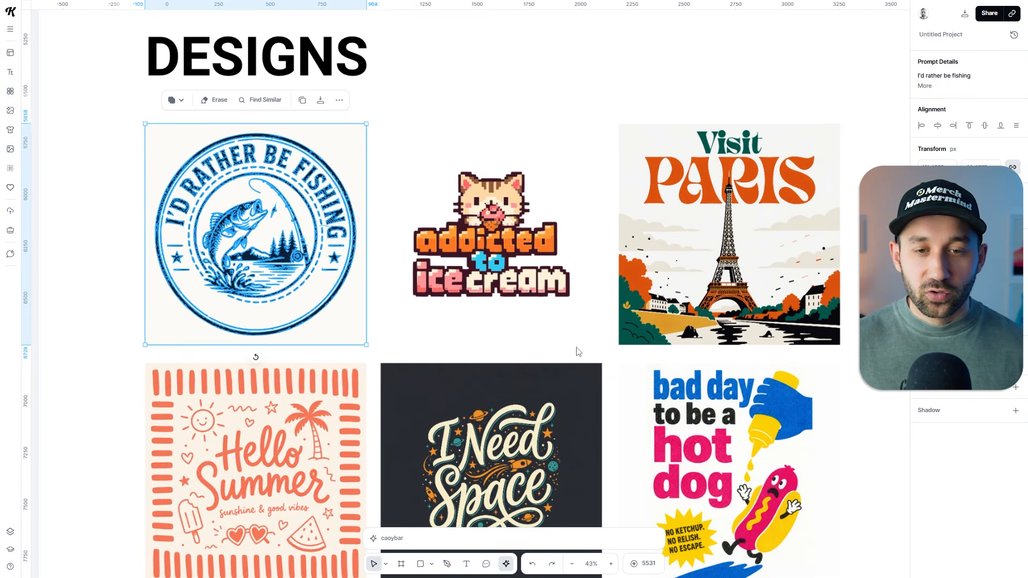
pyautogui.click(573, 296)
pyautogui.click(338, 105)
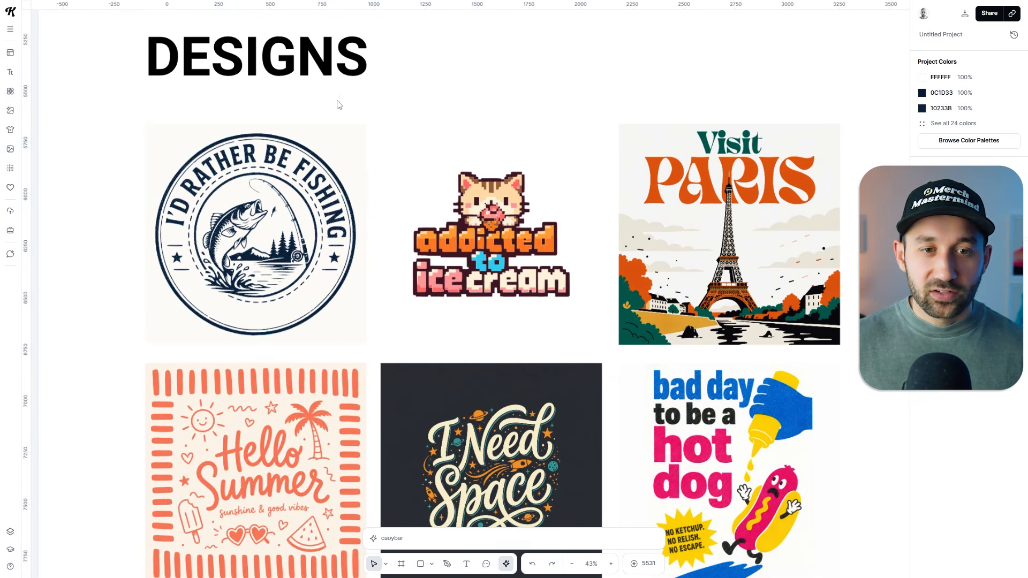
pyautogui.scroll(-2, 429, 300)
pyautogui.hscroll(2, 429, 300)
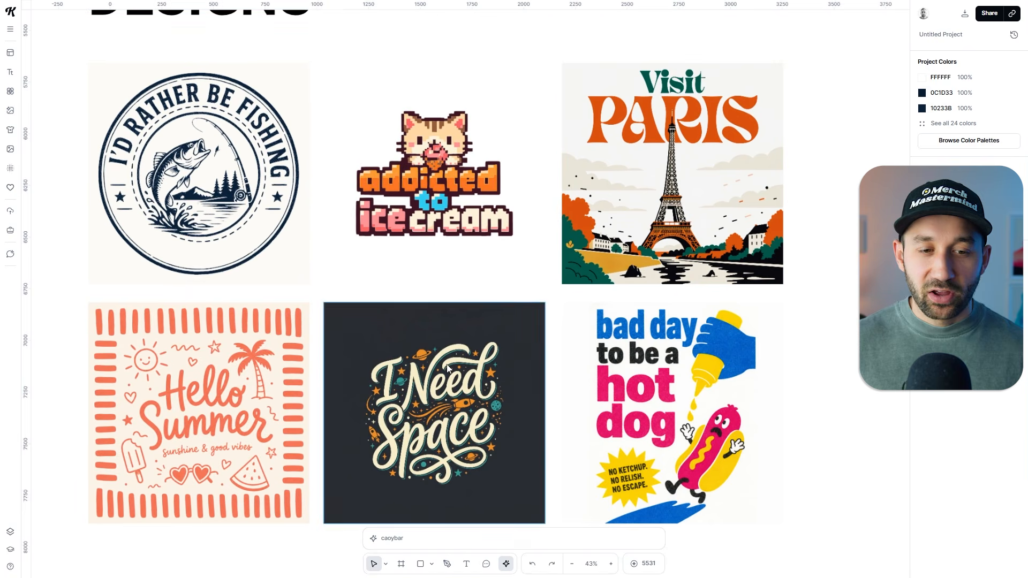
# Select the coral Hello Summer design with the striped border and inspect its full prompt details.
pyautogui.click(270, 369)
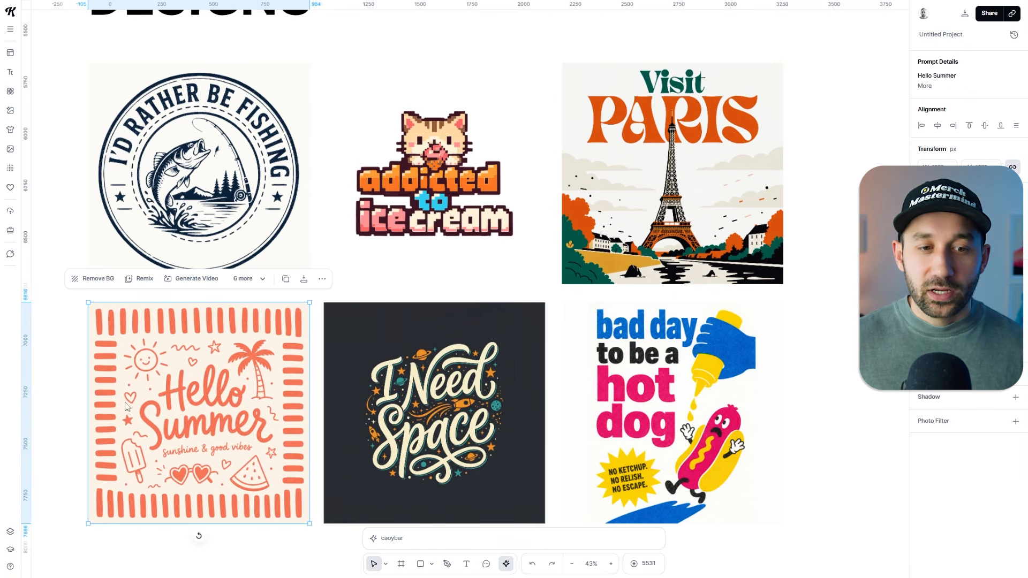
pyautogui.scroll(3, 100, 415)
pyautogui.scroll(-2, 218, 352)
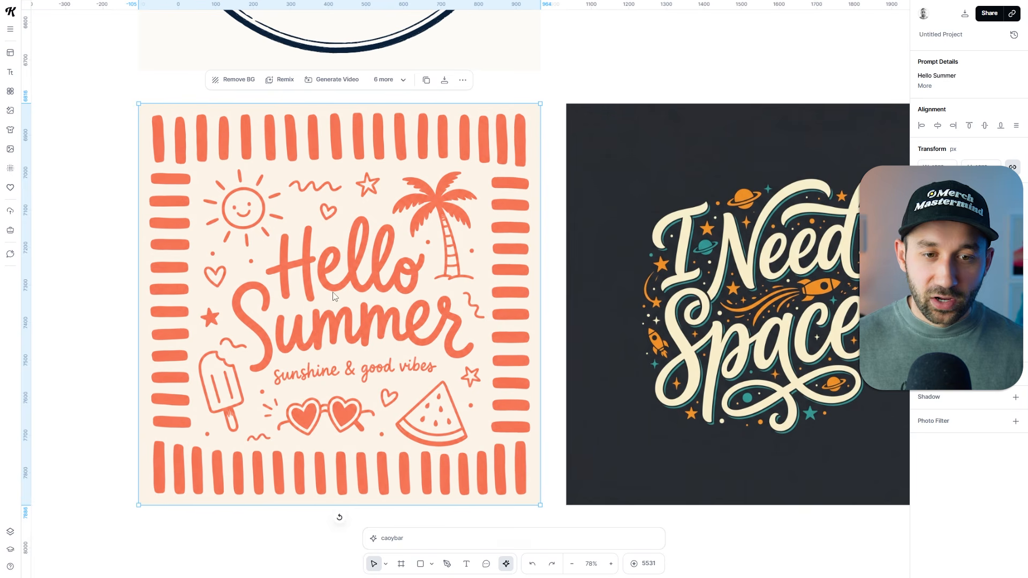
pyautogui.click(924, 86)
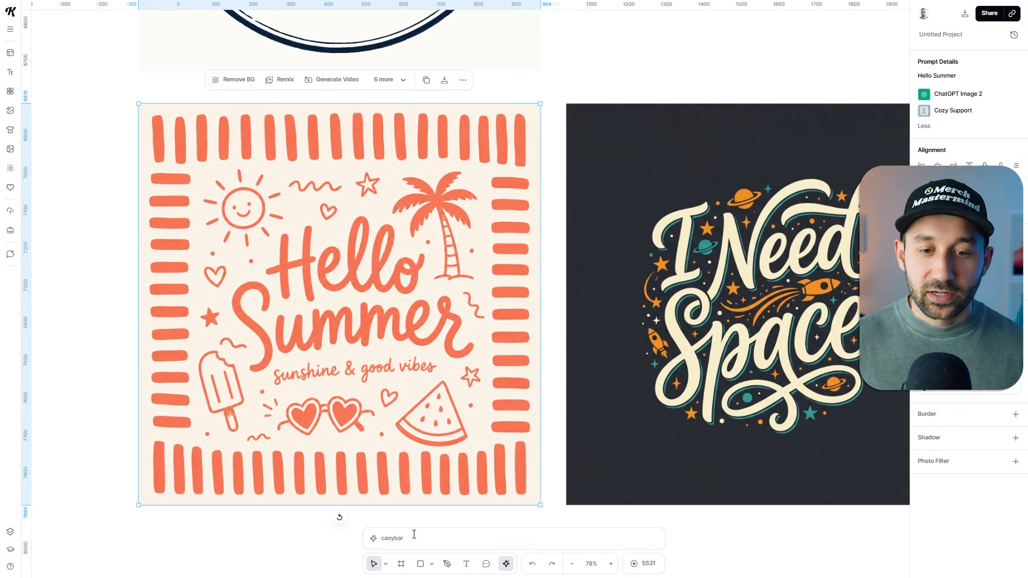
# Browse the Design styles in the style library as far as Cozy Support, and close the library and the image generator.
pyautogui.click(412, 542)
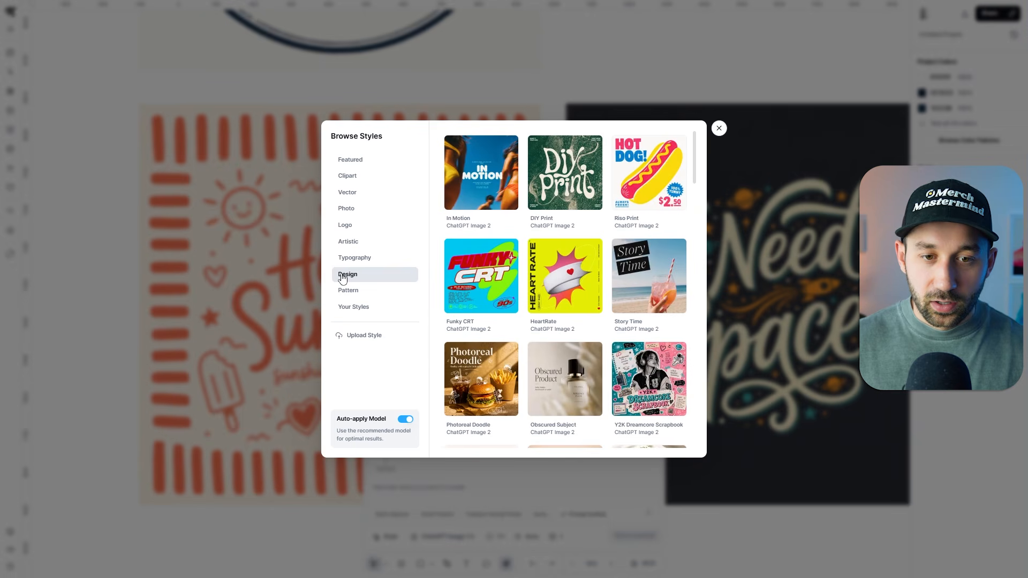
pyautogui.scroll(-10, 564, 306)
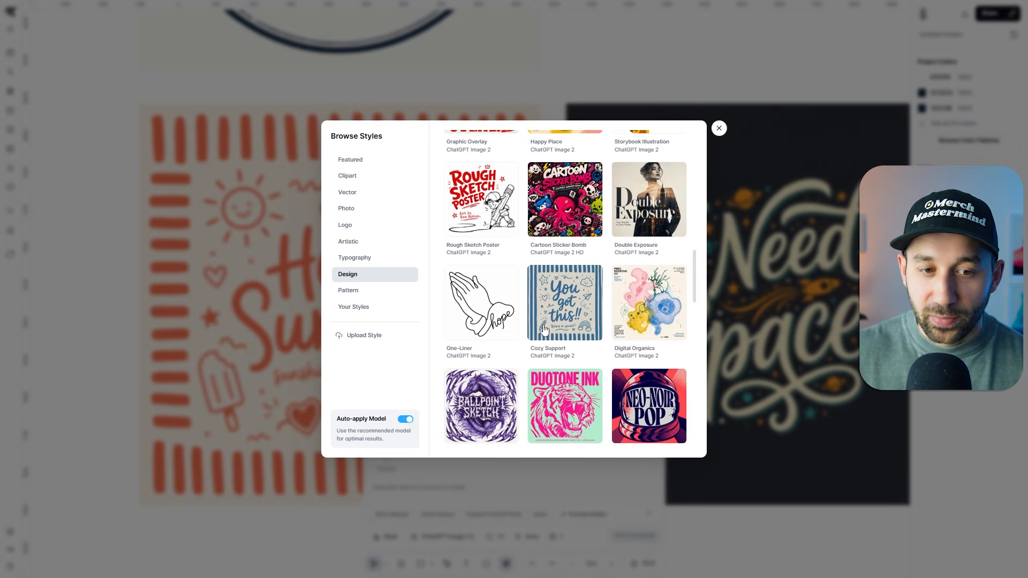
pyautogui.click(719, 128)
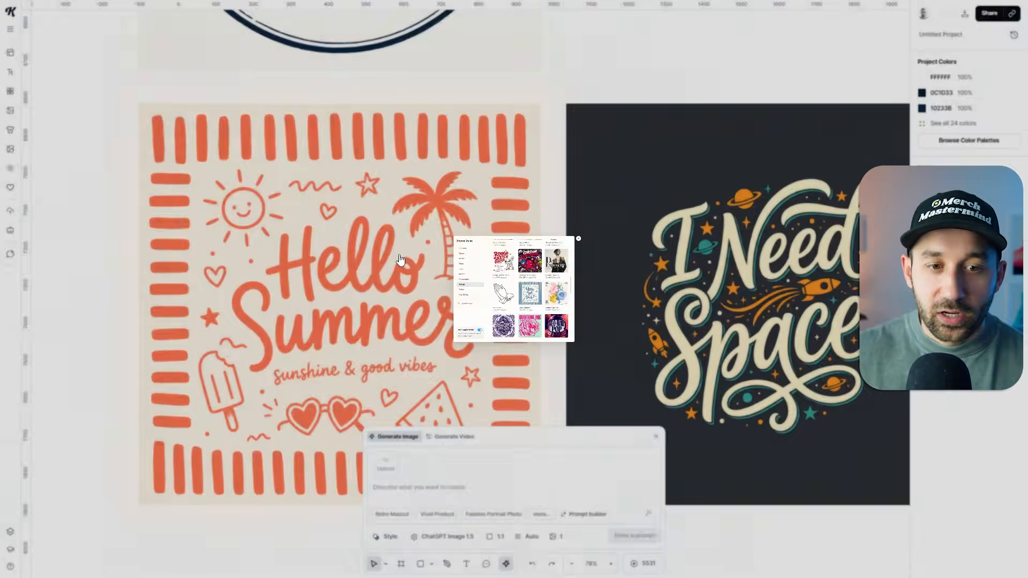
pyautogui.scroll(-2, 348, 297)
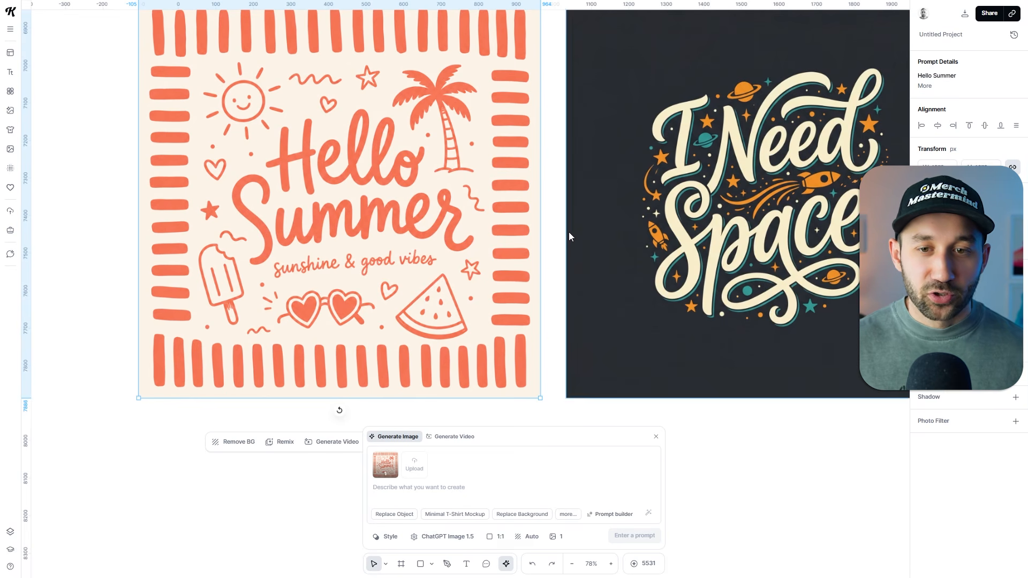
pyautogui.click(553, 223)
# Select the I Need Space lettering design and examine its lettering and space illustrations up close.
pyautogui.moveTo(568, 199); pyautogui.dragTo(530, 291)
pyautogui.scroll(-1, 530, 291)
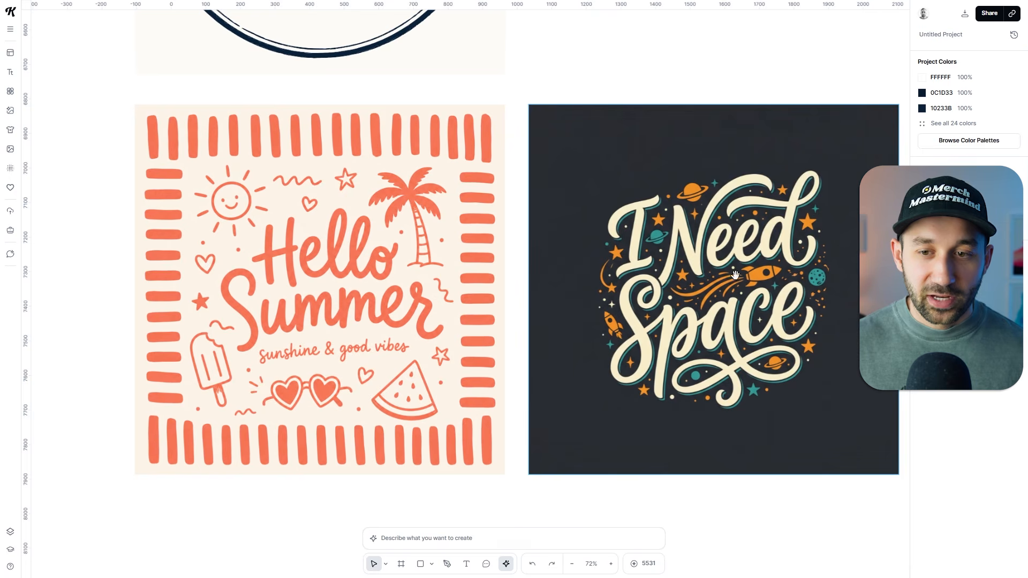
pyautogui.moveTo(735, 275); pyautogui.dragTo(618, 269)
pyautogui.scroll(1, 630, 314)
pyautogui.click(630, 314)
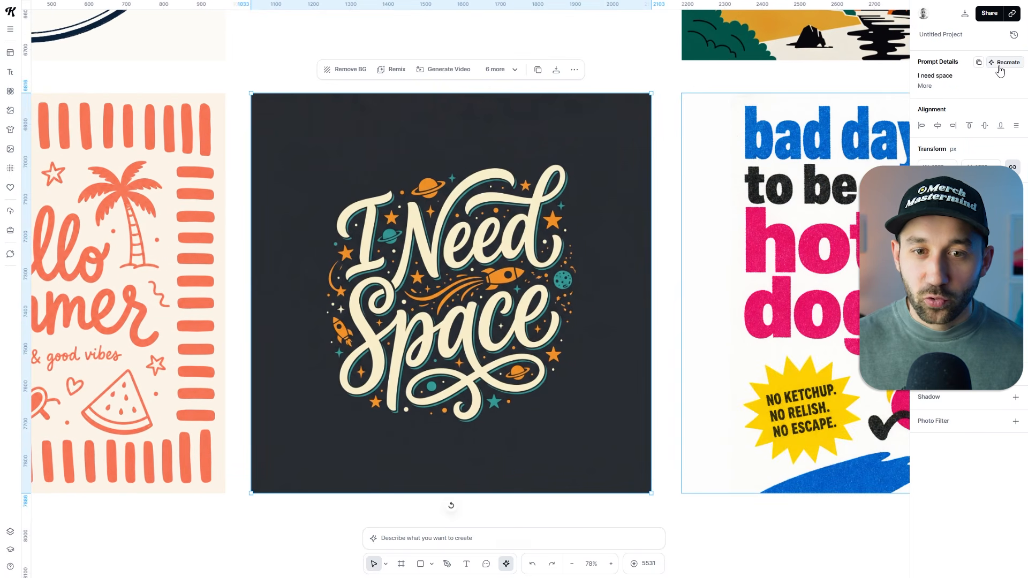
pyautogui.scroll(1, 509, 308)
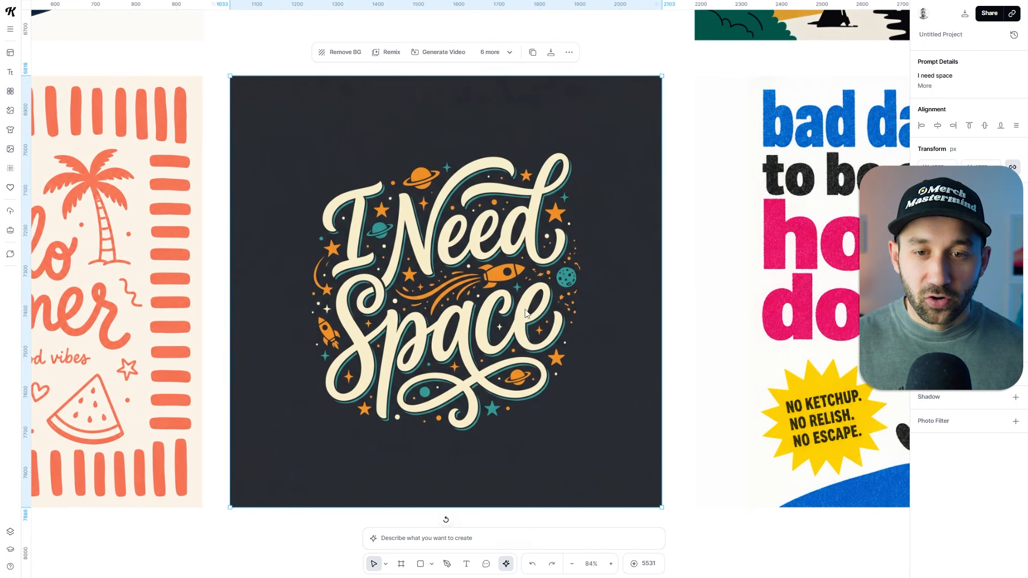
pyautogui.scroll(-3, 659, 262)
pyautogui.click(661, 256)
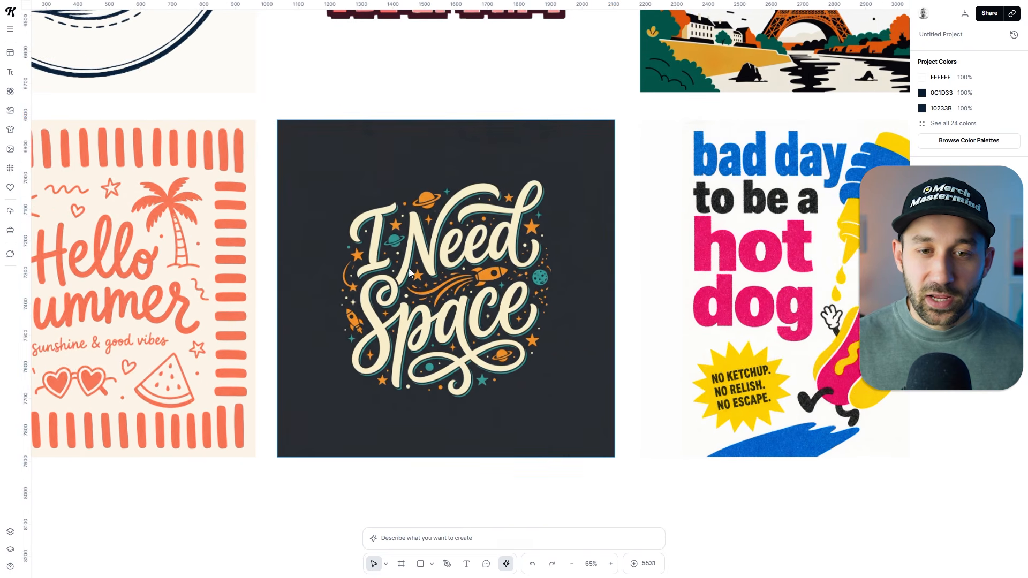
pyautogui.scroll(3, 410, 272)
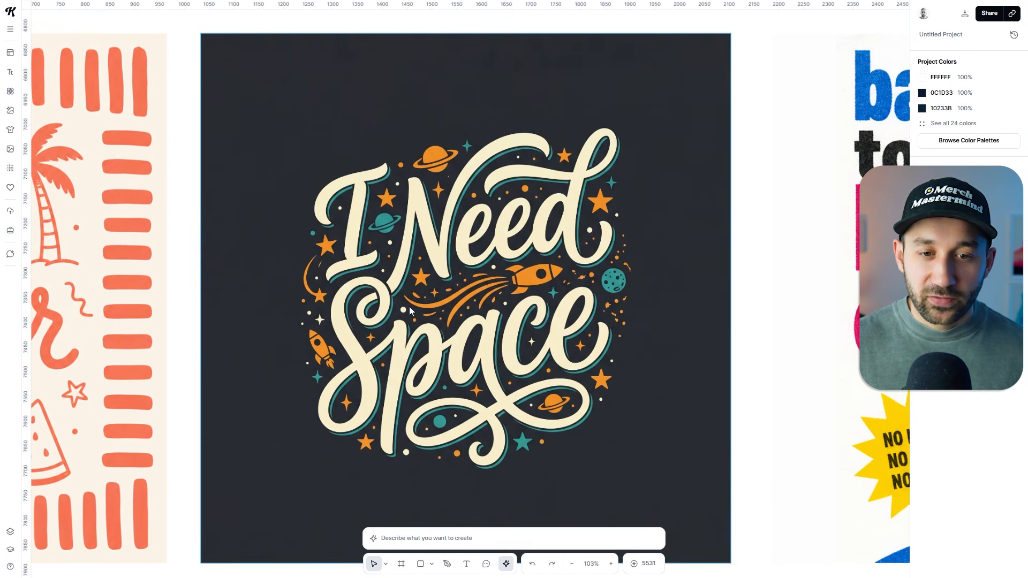
pyautogui.scroll(-3, 470, 342)
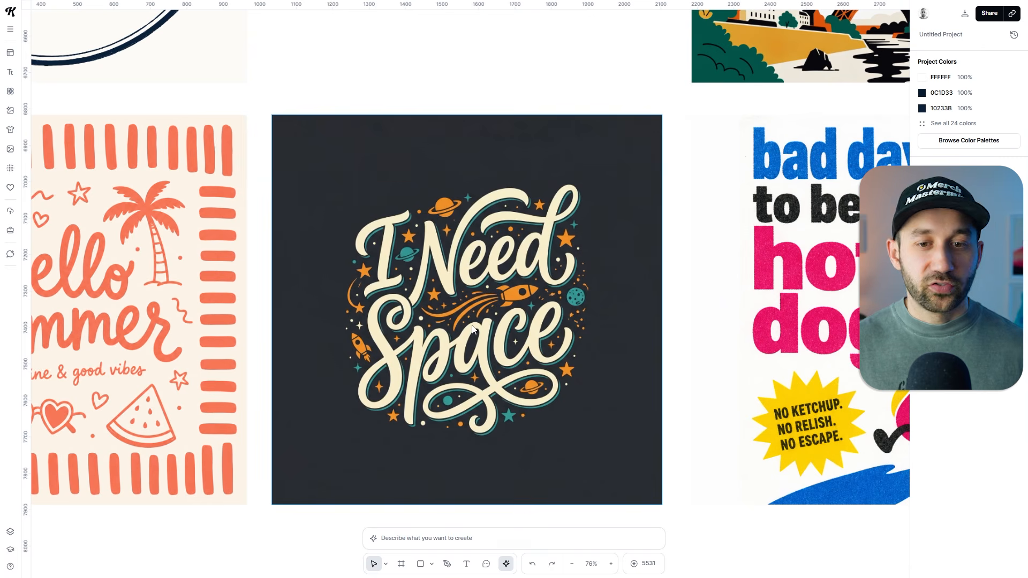
pyautogui.scroll(-3, 461, 327)
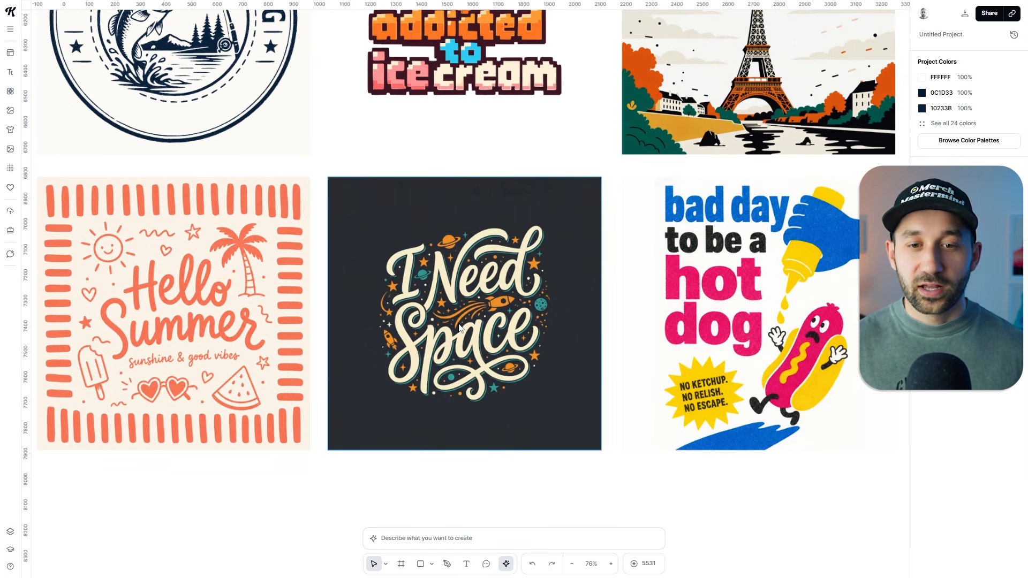
# Select the Visit Paris poster in the Designs section and expand its full prompt details.
pyautogui.scroll(3, 478, 340)
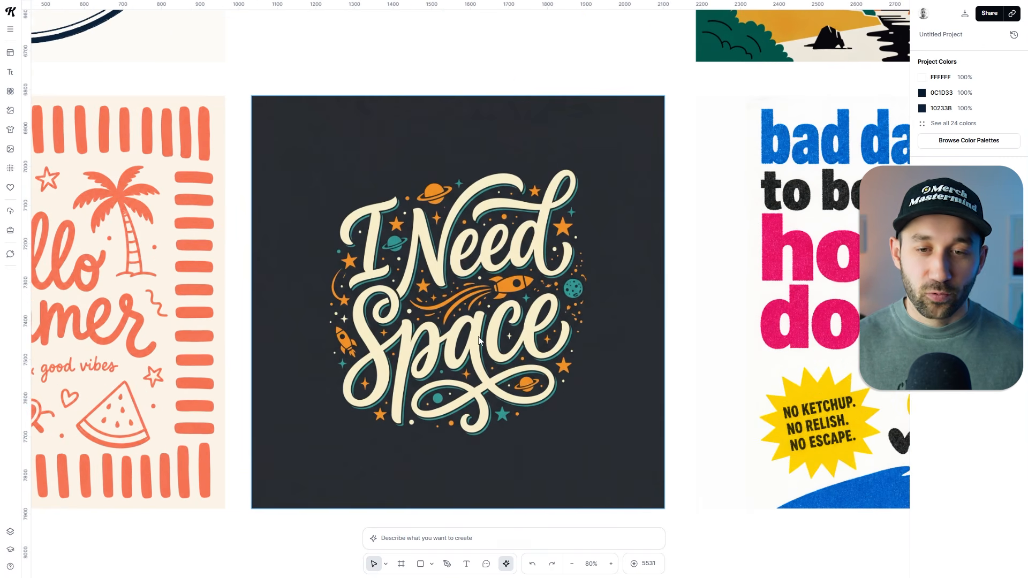
pyautogui.click(698, 238)
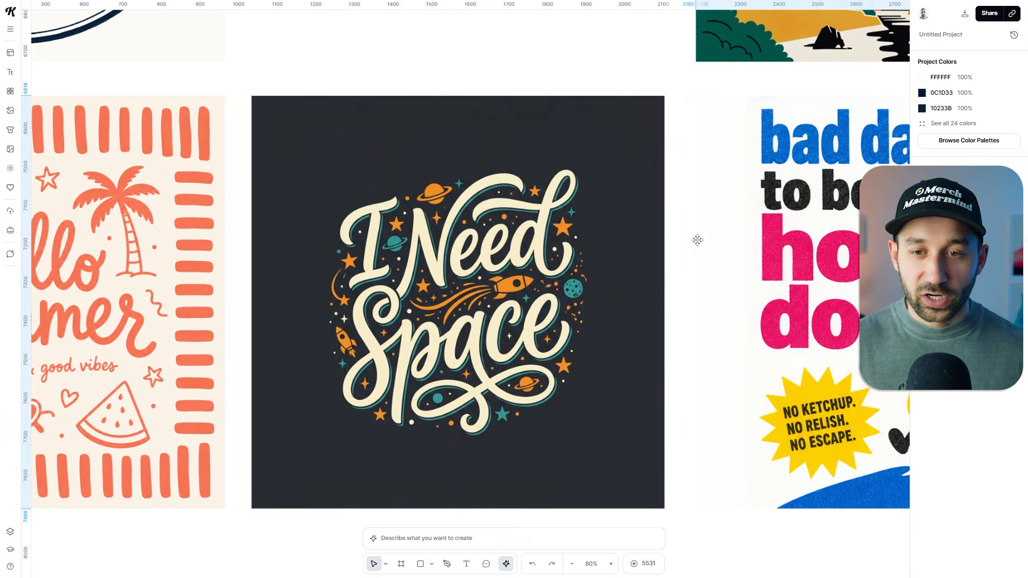
pyautogui.click(679, 223)
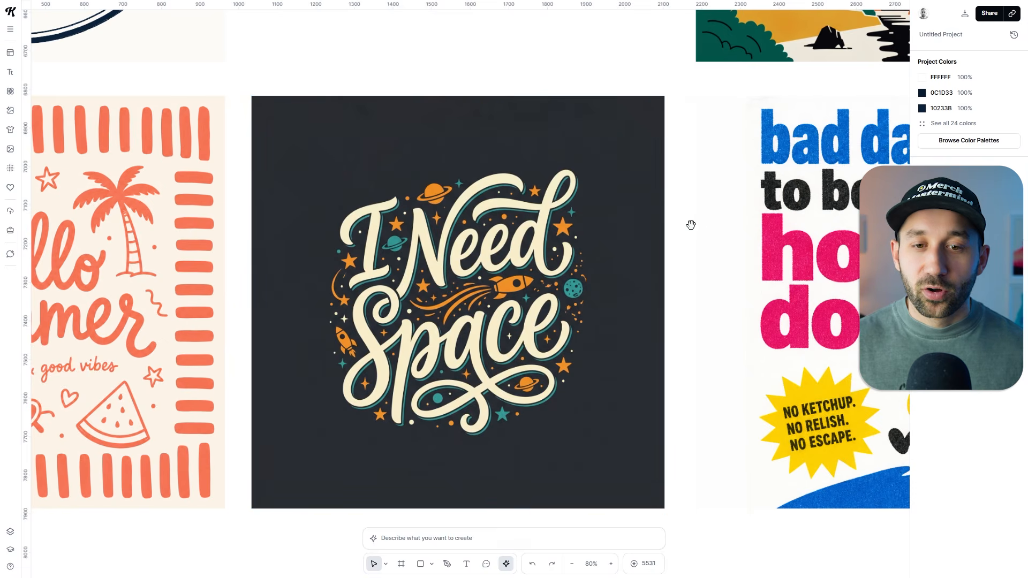
pyautogui.moveTo(691, 222); pyautogui.dragTo(303, 214)
pyautogui.moveTo(654, 129); pyautogui.dragTo(642, 503)
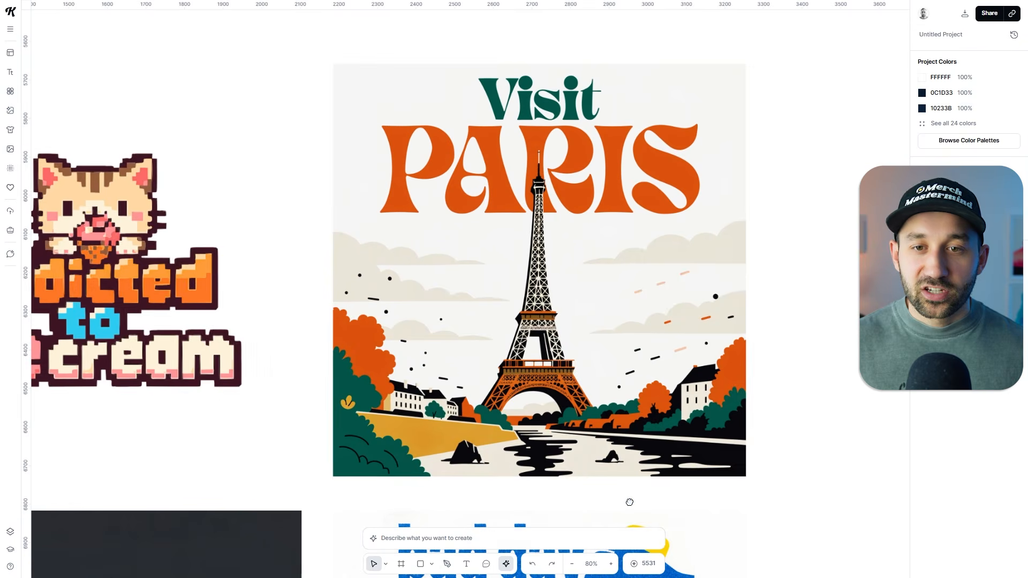
pyautogui.click(641, 333)
pyautogui.scroll(-2, 640, 332)
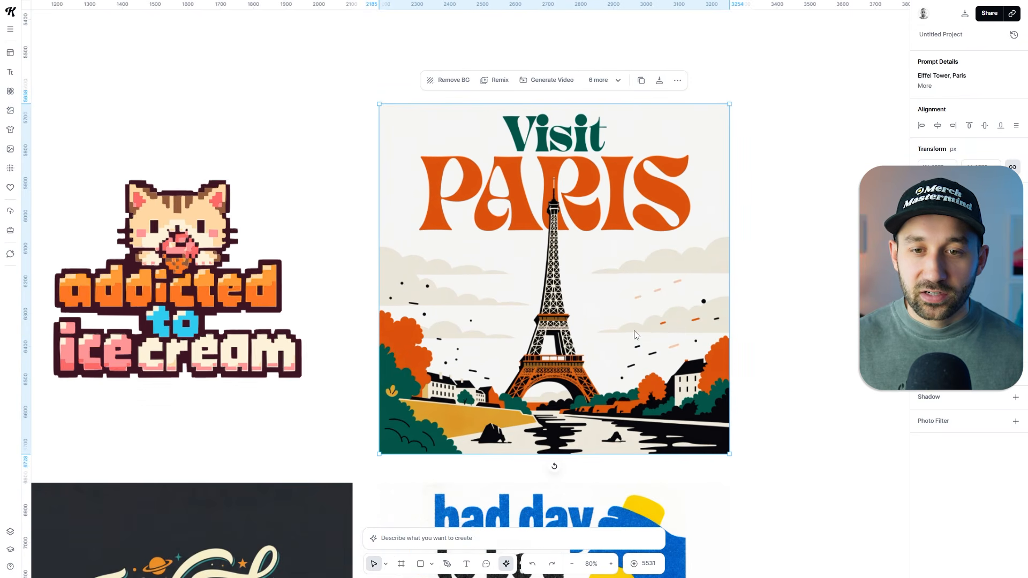
pyautogui.click(926, 86)
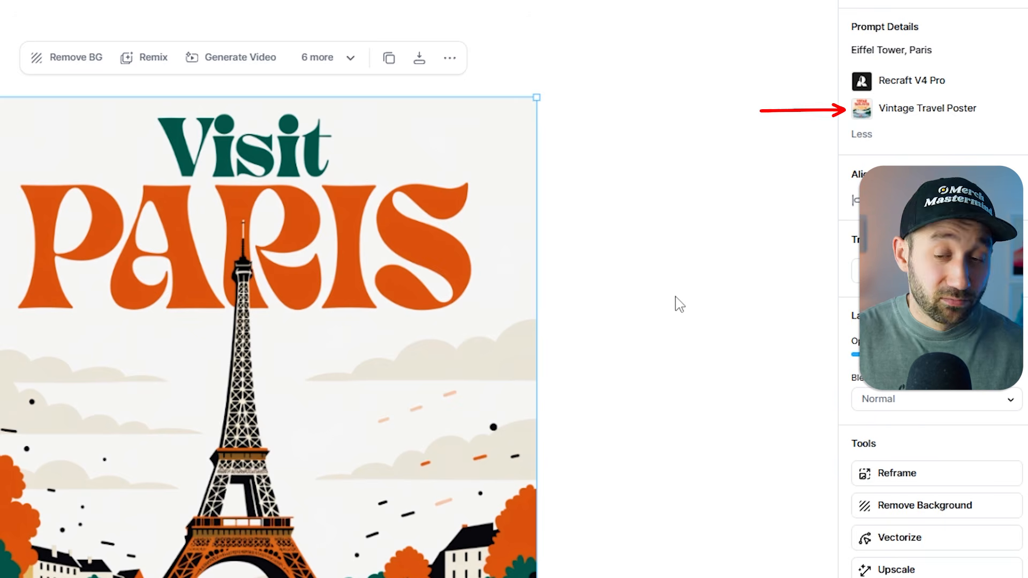
# Review the fishing badge, the pixel-art ice cream design and the Paris poster in the first row of designs.
pyautogui.click(364, 224)
pyautogui.moveTo(291, 206); pyautogui.dragTo(733, 214)
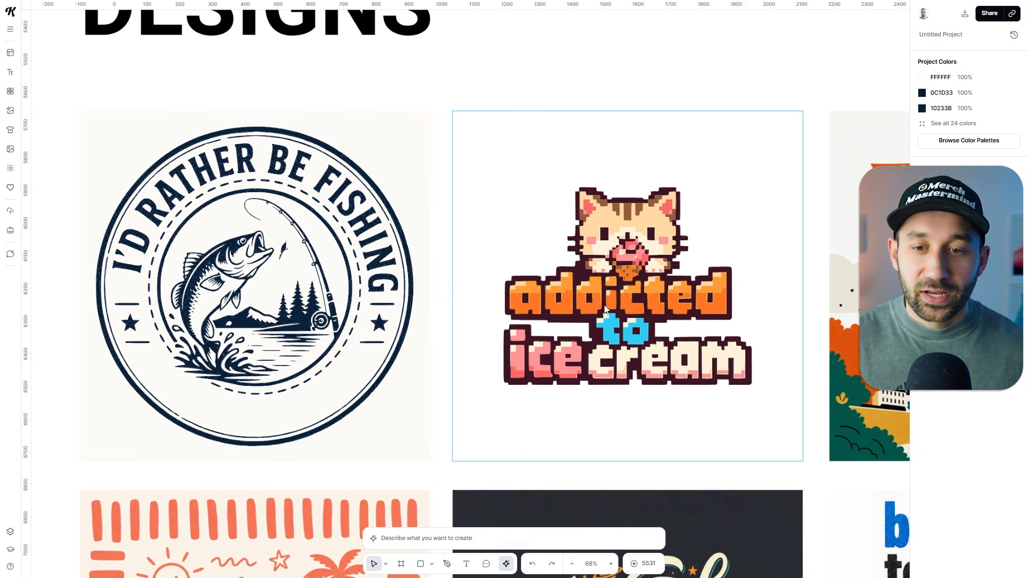
pyautogui.hscroll(-3, 381, 179)
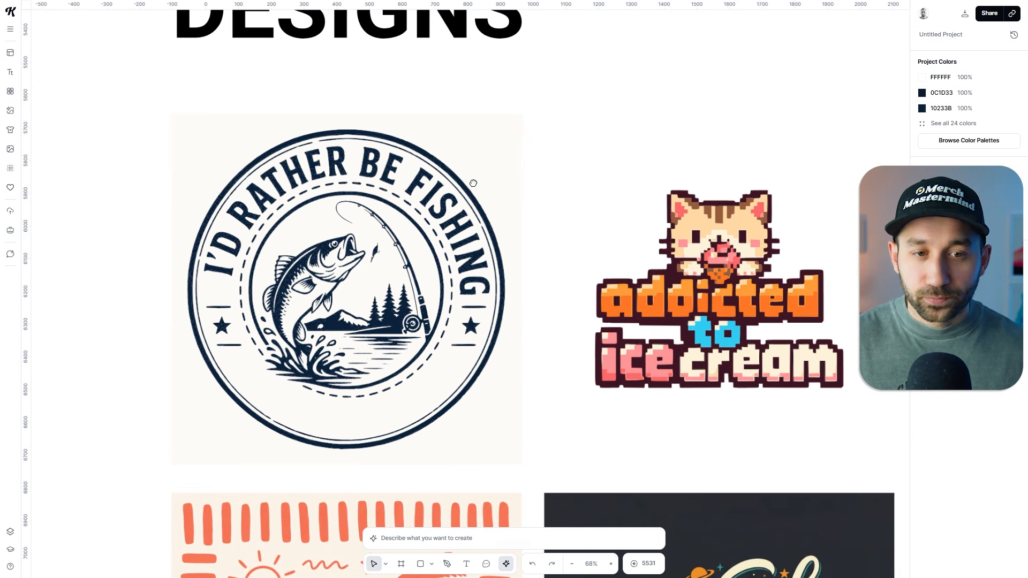
pyautogui.click(290, 175)
pyautogui.click(571, 168)
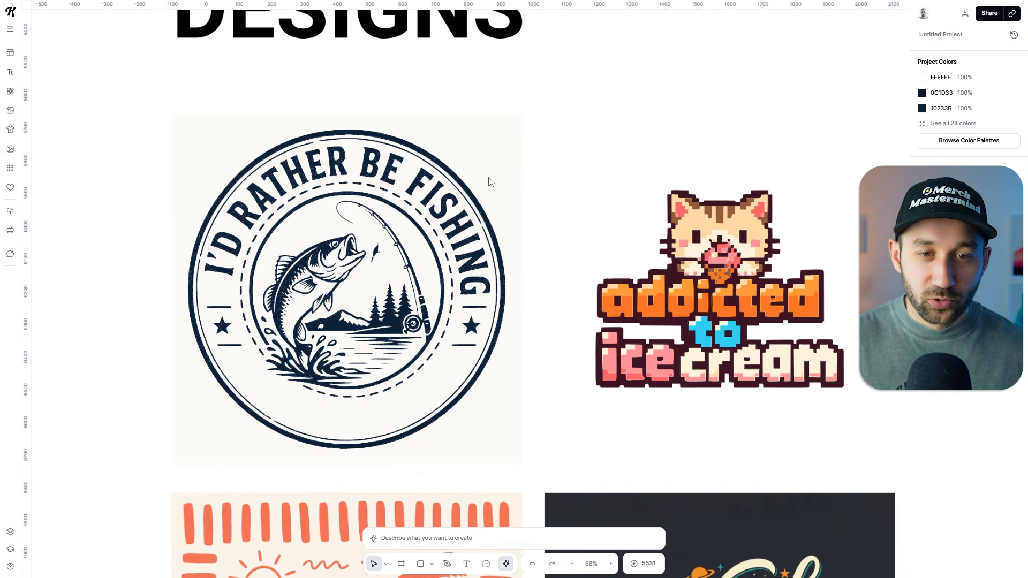
pyautogui.hscroll(2, 691, 268)
pyautogui.scroll(-1, 691, 268)
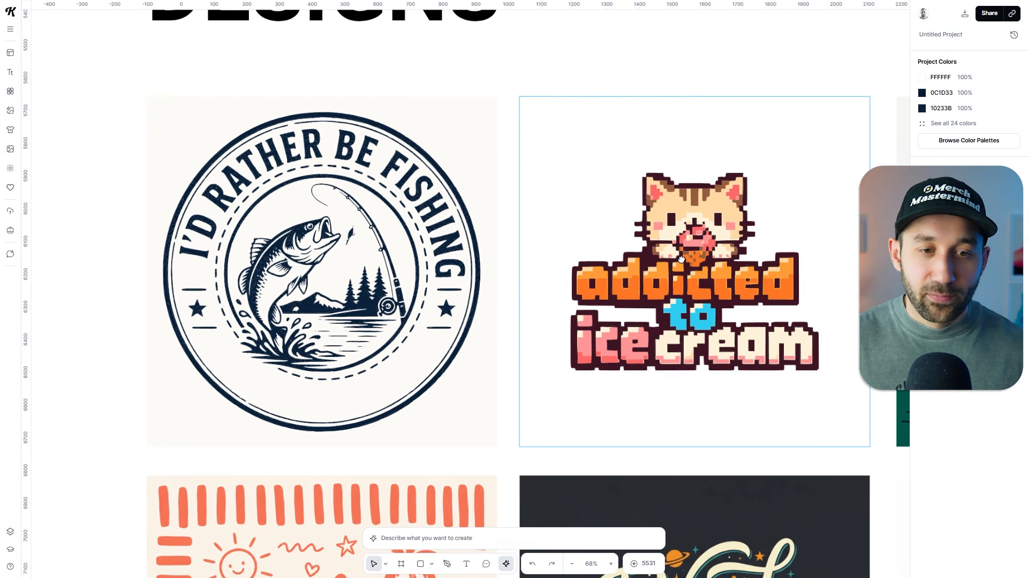
pyautogui.moveTo(681, 260); pyautogui.dragTo(77, 235)
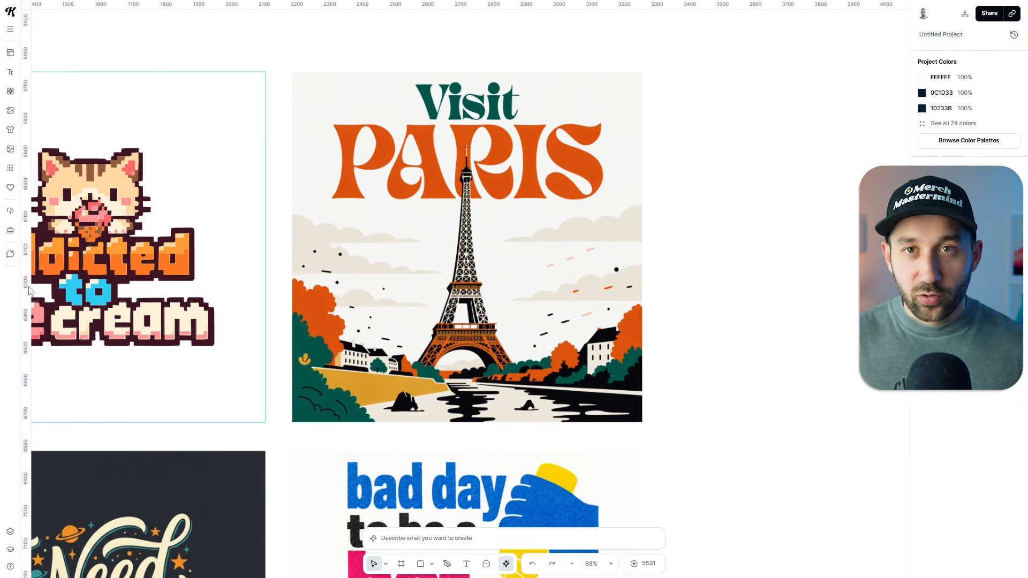
# Remove the background from the Visit Paris poster.
pyautogui.click(468, 93)
pyautogui.scroll(3, 469, 93)
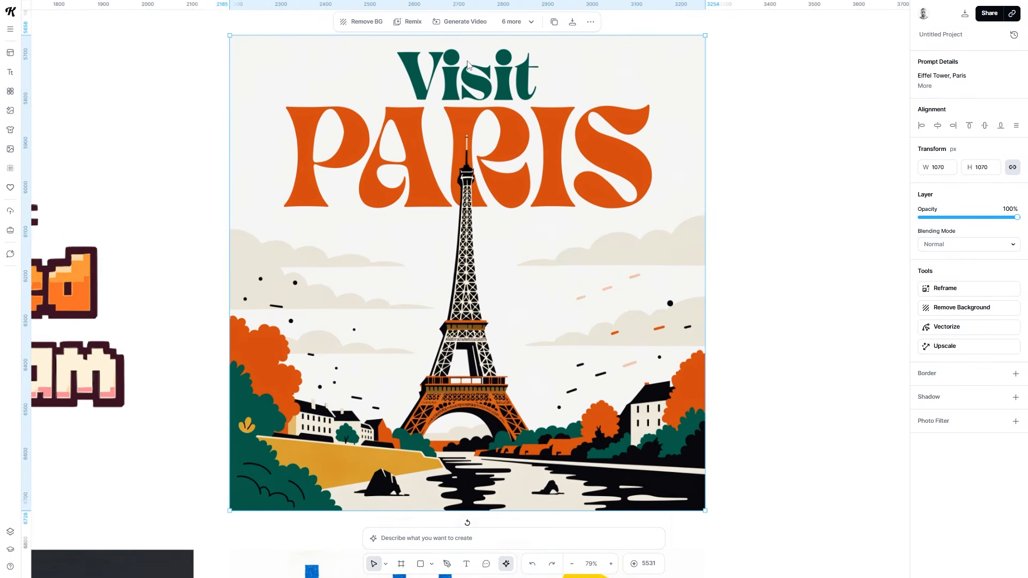
pyautogui.click(953, 309)
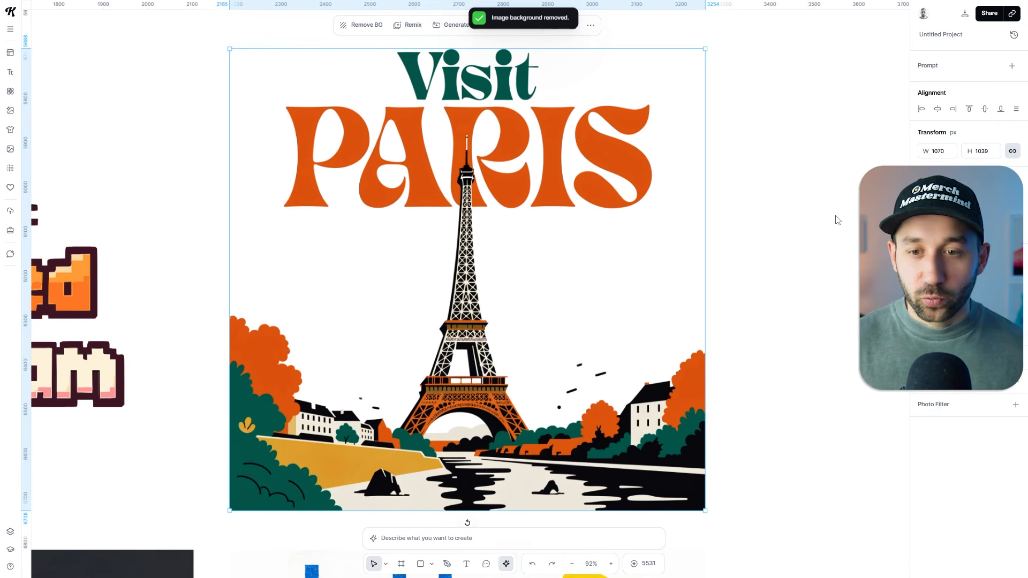
pyautogui.click(712, 241)
# Try removing the background from the I Need Space lettering design, and undo the removal.
pyautogui.scroll(-3, 712, 241)
pyautogui.scroll(-3, 560, 308)
pyautogui.moveTo(561, 408); pyautogui.dragTo(745, 222)
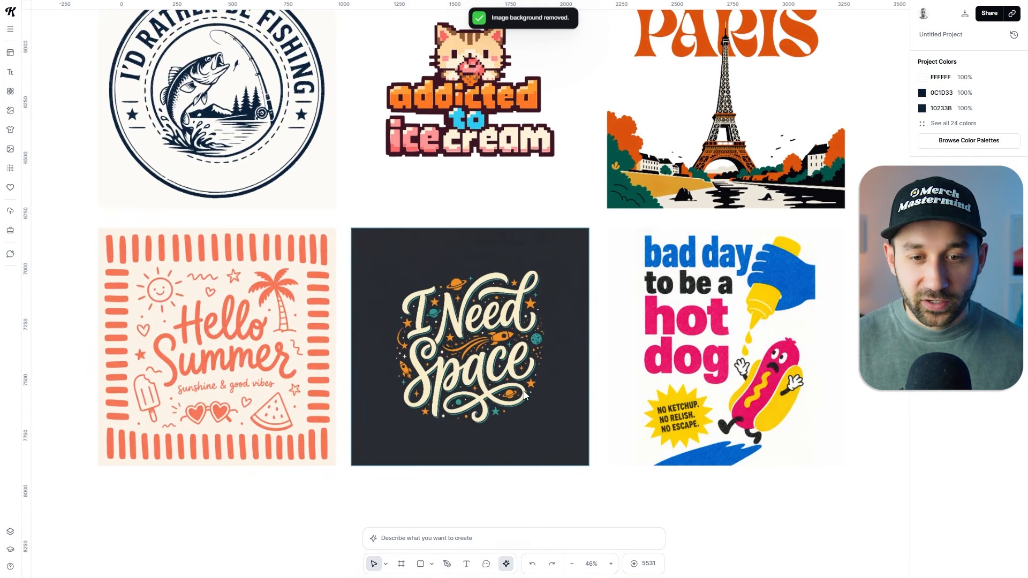
pyautogui.scroll(3, 520, 390)
pyautogui.click(519, 389)
pyautogui.click(953, 308)
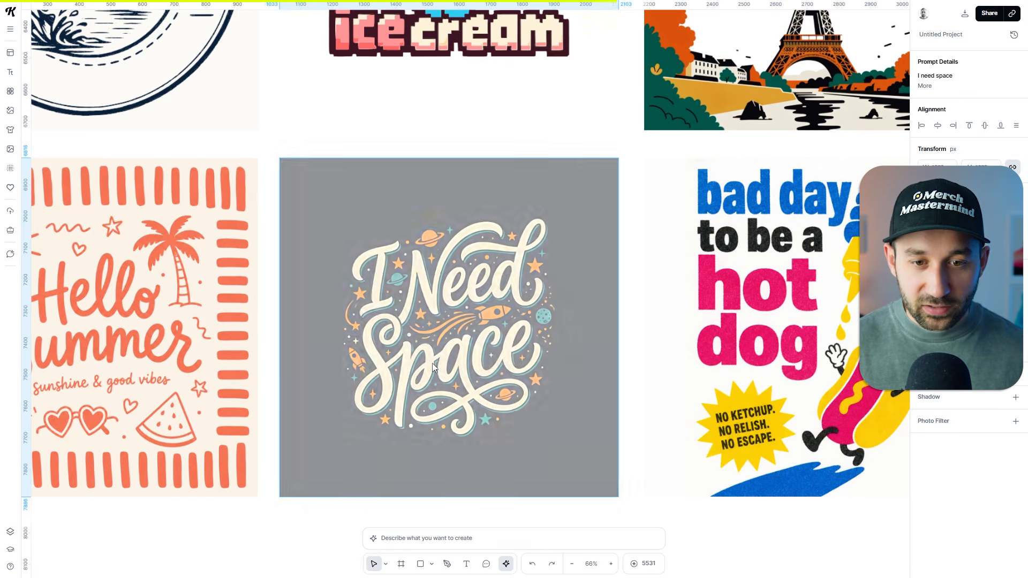
pyautogui.scroll(3, 433, 368)
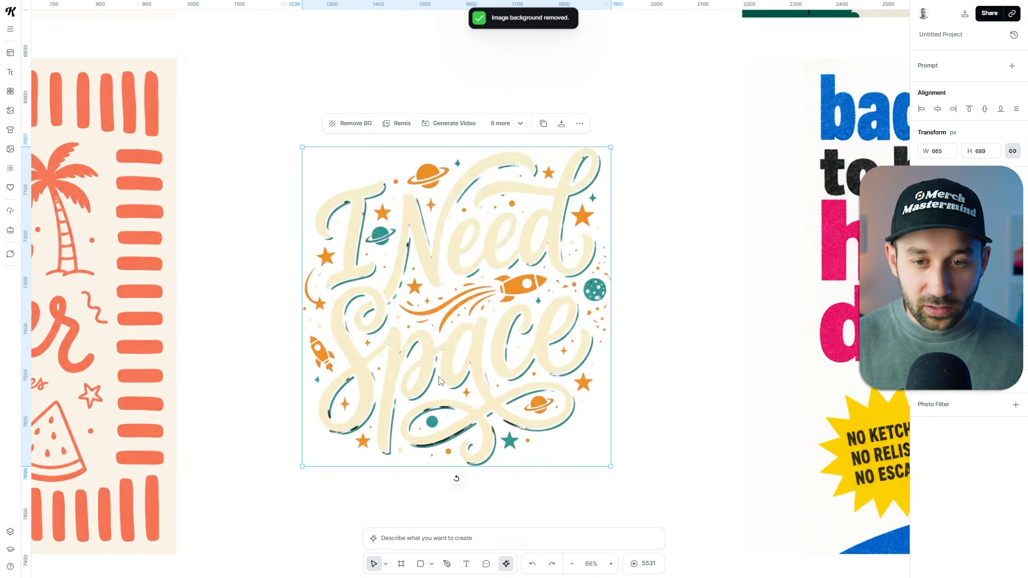
pyautogui.scroll(-5, 435, 370)
pyautogui.hotkey('ctrl', 'z')
pyautogui.click(577, 334)
# Remove the background from the coral Hello Summer design and check the cut-out up close.
pyautogui.moveTo(335, 317); pyautogui.dragTo(484, 298)
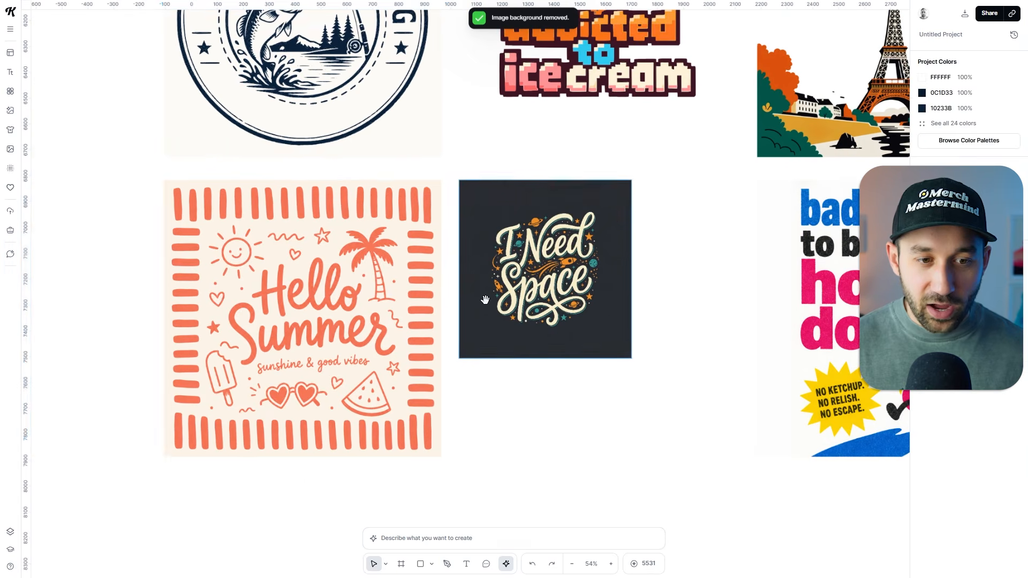
pyautogui.click(398, 303)
pyautogui.click(953, 309)
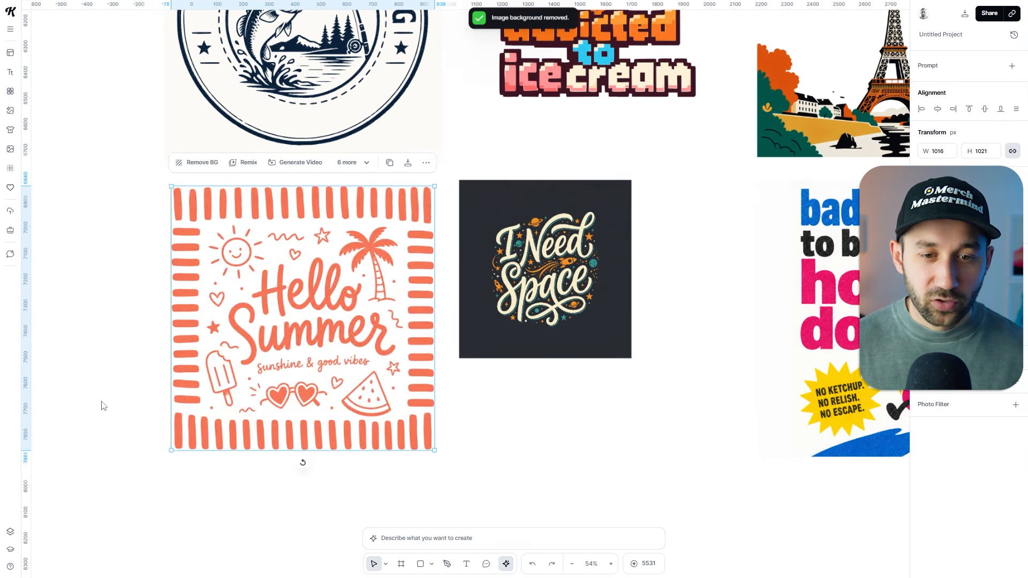
pyautogui.scroll(3, 102, 402)
pyautogui.scroll(1, 258, 278)
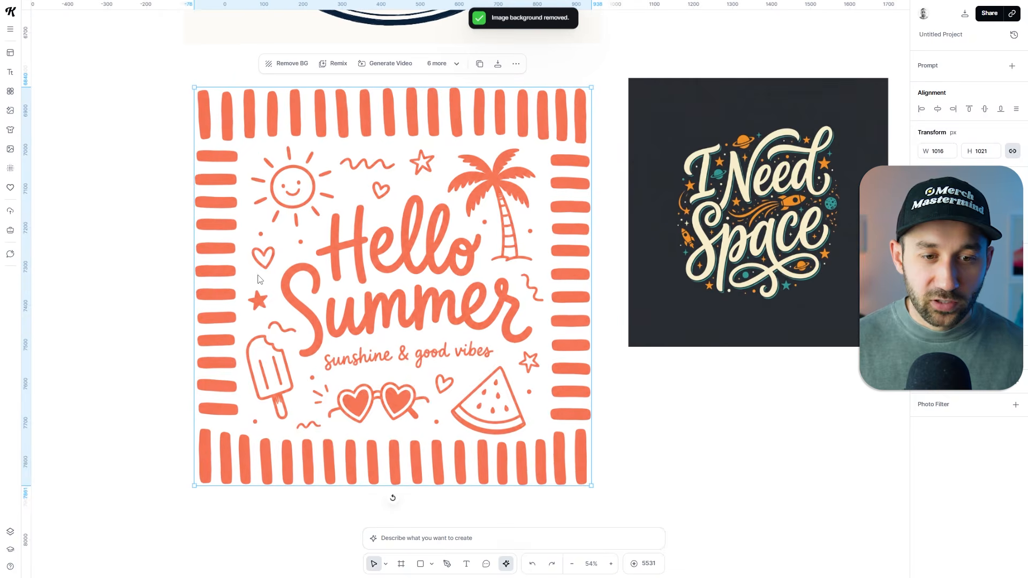
pyautogui.scroll(-3, 260, 278)
# Try the background removal on the Visit Paris poster again, inspect the sky area, and undo the removal.
pyautogui.click(847, 220)
pyautogui.moveTo(846, 220); pyautogui.dragTo(313, 466)
pyautogui.moveTo(598, 194); pyautogui.dragTo(528, 305)
pyautogui.click(528, 305)
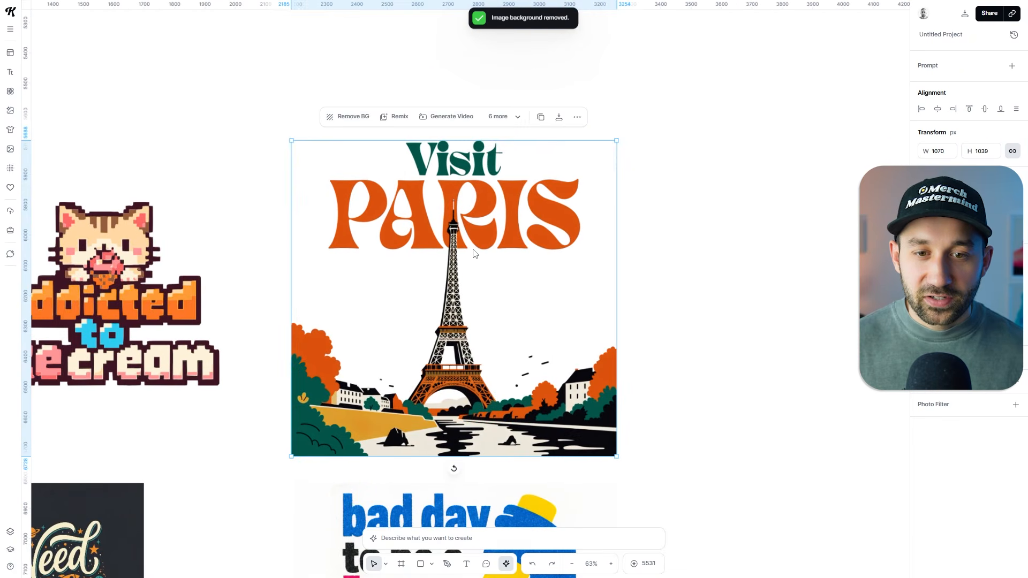
pyautogui.scroll(1, 474, 254)
pyautogui.scroll(1, 460, 285)
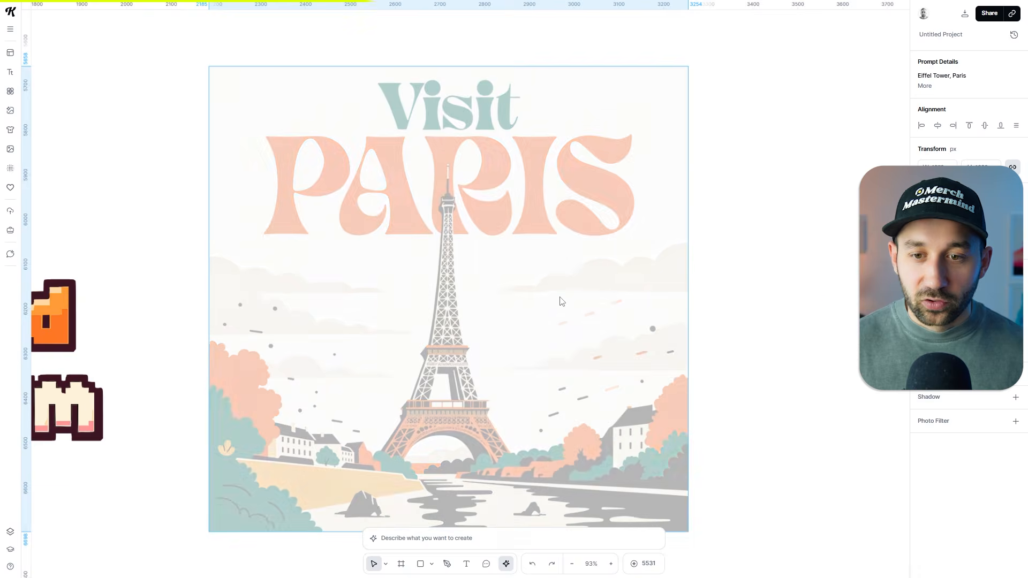
pyautogui.scroll(1, 558, 298)
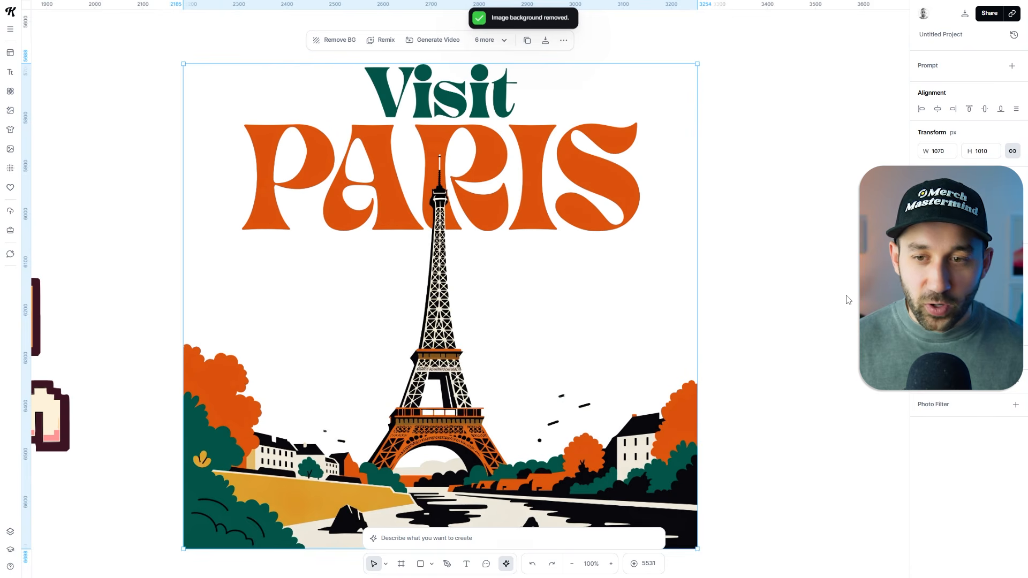
pyautogui.hotkey('ctrl', 'z')
# Upscale the Visit Paris poster.
pyautogui.moveTo(779, 299); pyautogui.dragTo(735, 284)
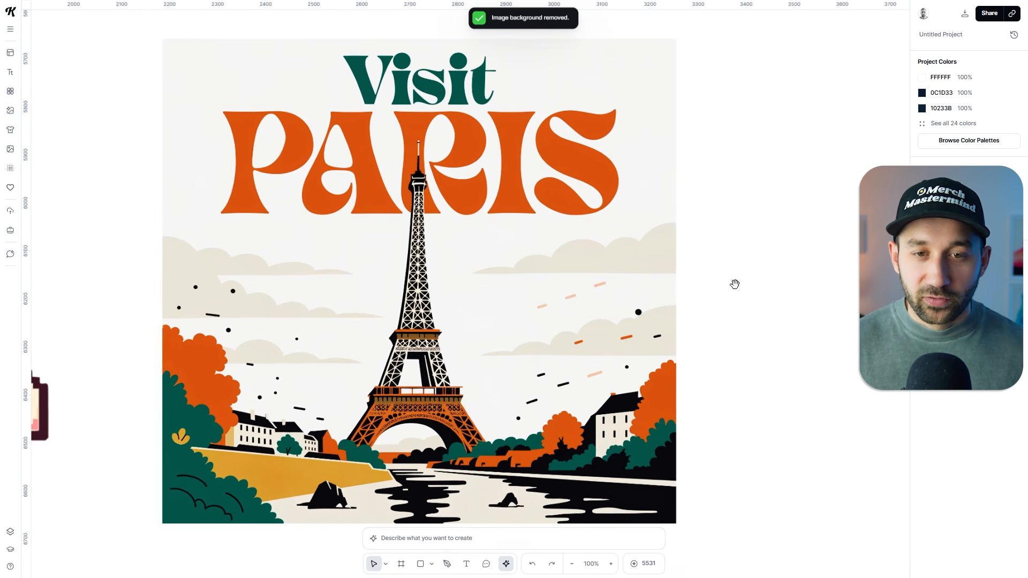
pyautogui.click(553, 236)
pyautogui.scroll(-1, 555, 238)
pyautogui.moveTo(735, 181); pyautogui.dragTo(773, 200)
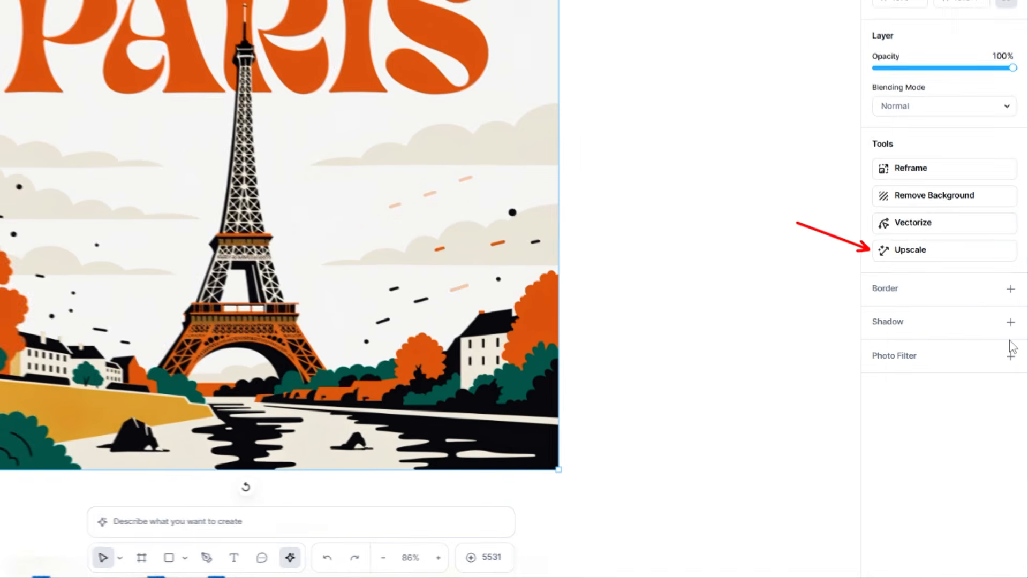
pyautogui.click(937, 284)
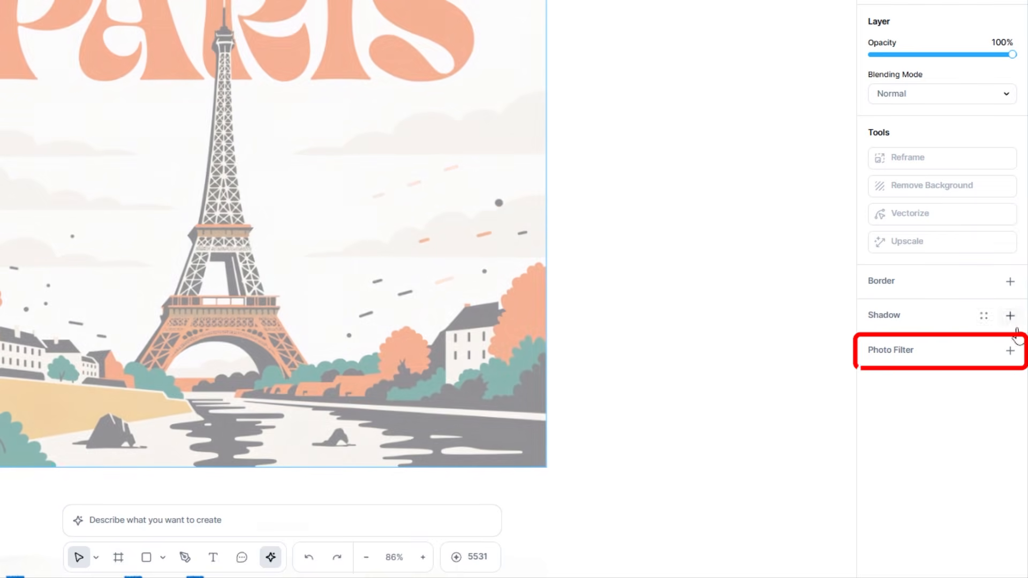
# Add a photo filter to the Paris poster that removes the sampled off-white sky color F5F5F3 at 7% intensity.
pyautogui.click(1010, 354)
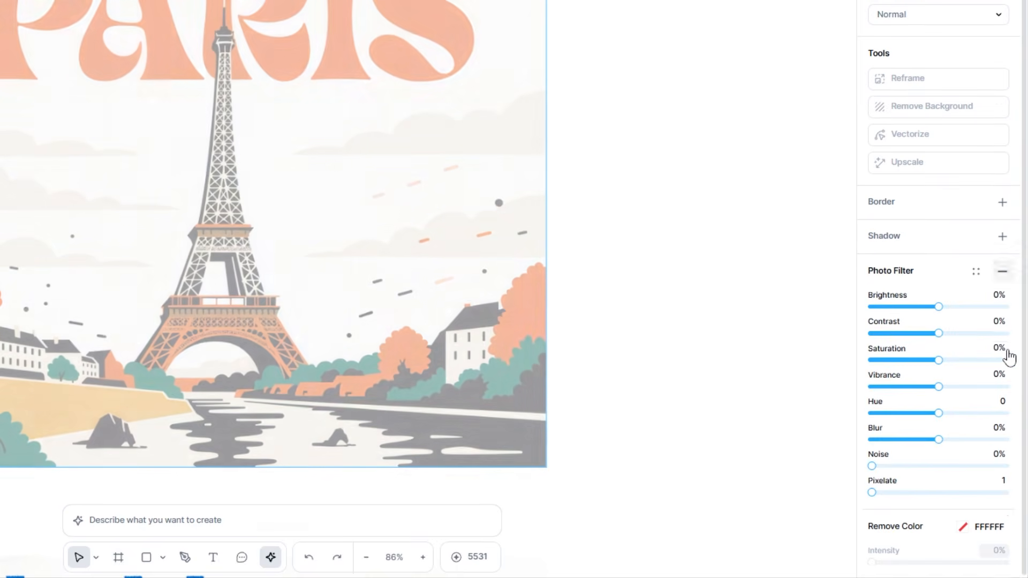
pyautogui.click(964, 530)
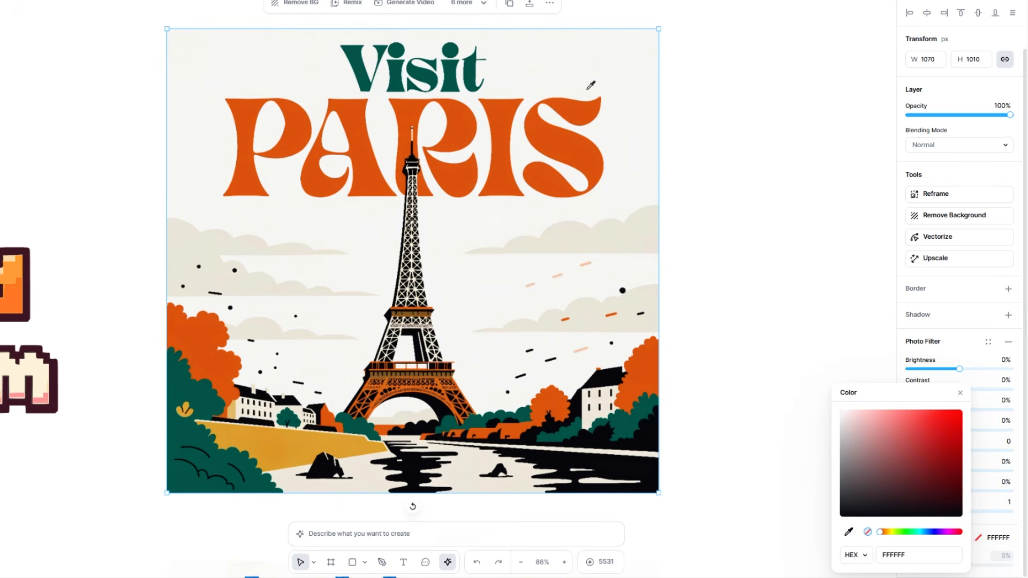
pyautogui.click(582, 61)
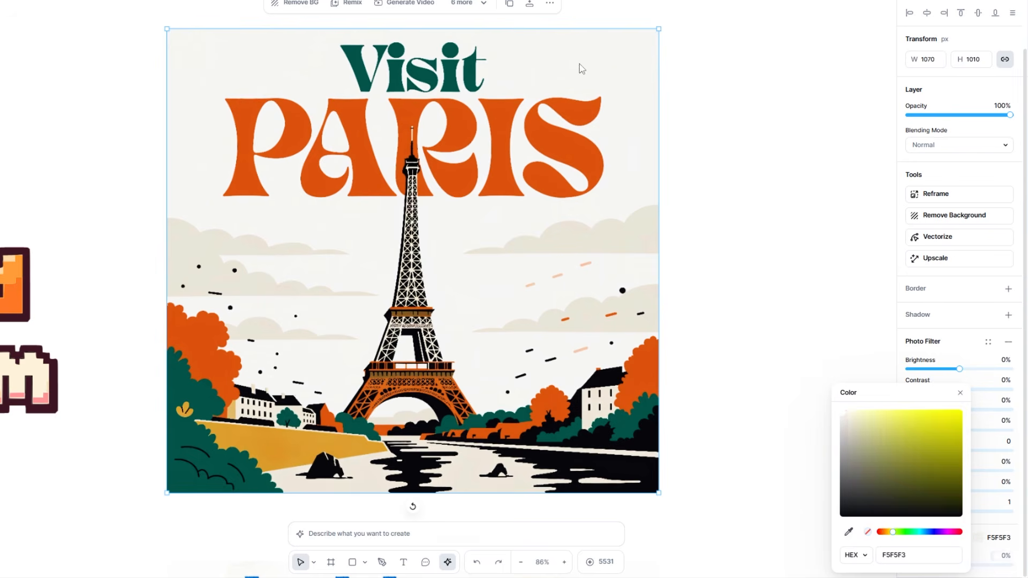
pyautogui.click(981, 555)
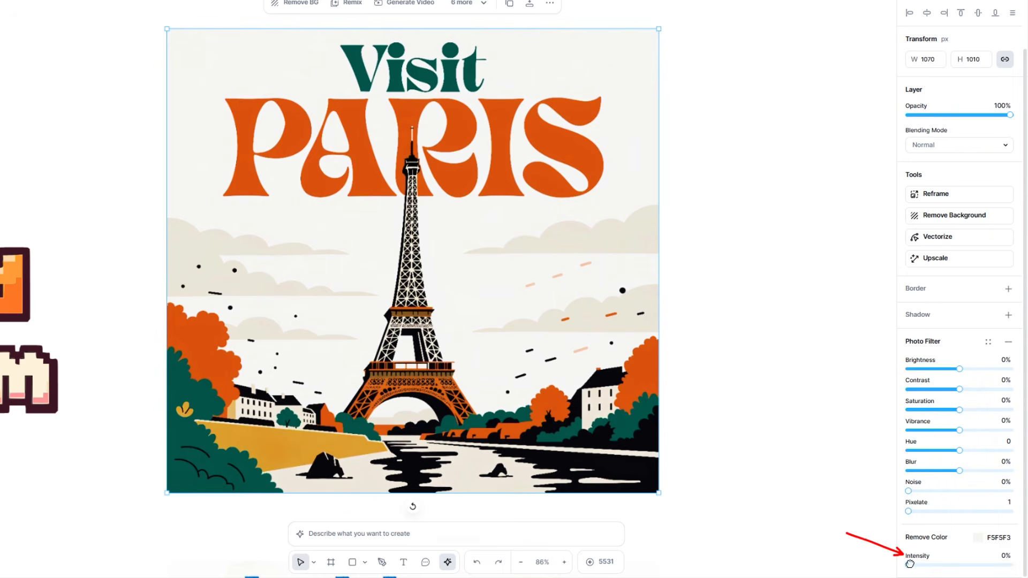
pyautogui.moveTo(910, 563); pyautogui.dragTo(914, 566)
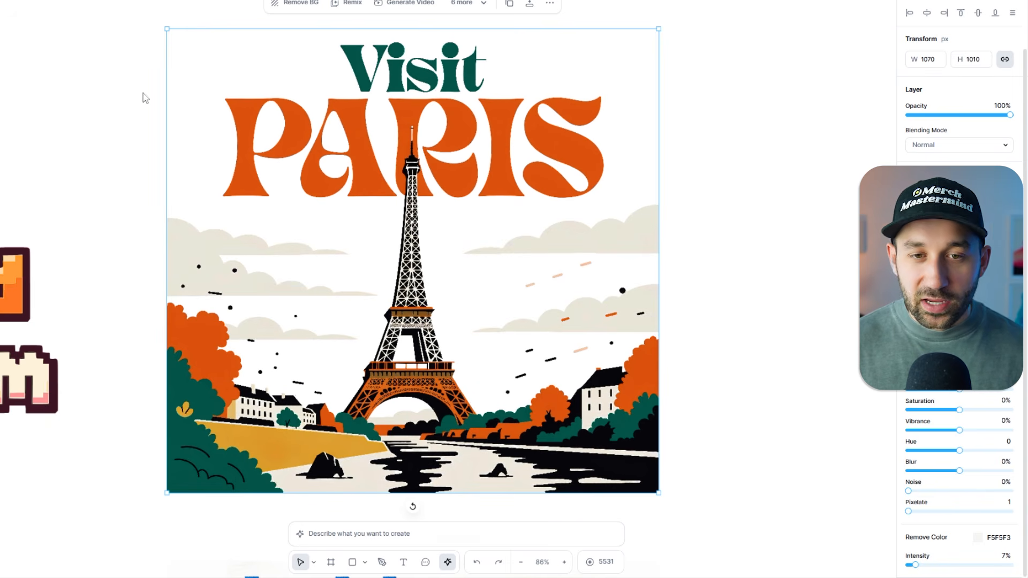
pyautogui.click(33, 97)
# Draw a black rectangle about 1242 by 1173 px over the Paris poster, and place it behind the artwork.
pyautogui.click(352, 561)
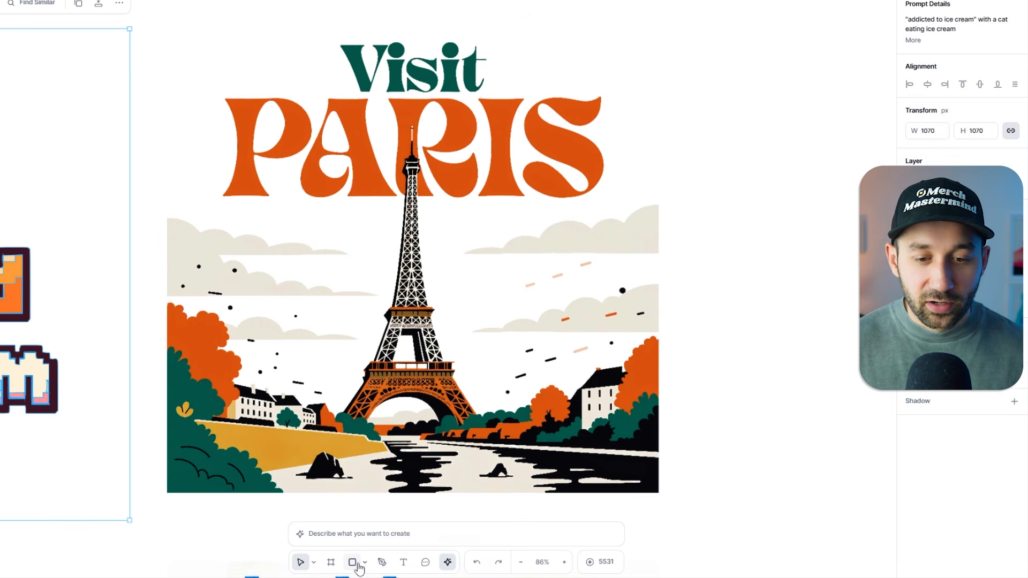
pyautogui.moveTo(170, 36)
pyautogui.mouseDown()
pyautogui.moveTo(686, 519)
pyautogui.moveTo(689, 511)
pyautogui.mouseUp()
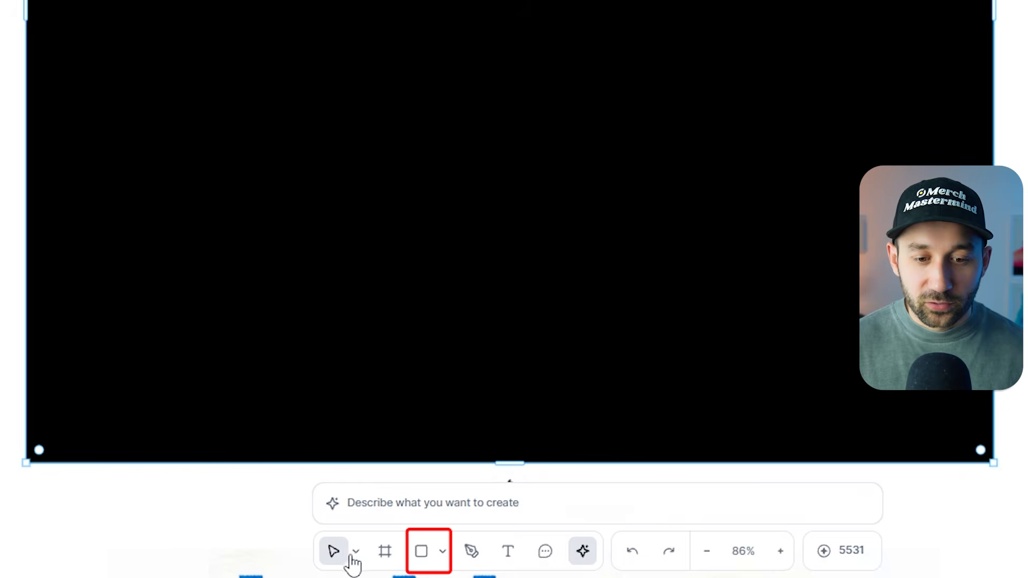
pyautogui.rightClick(432, 2)
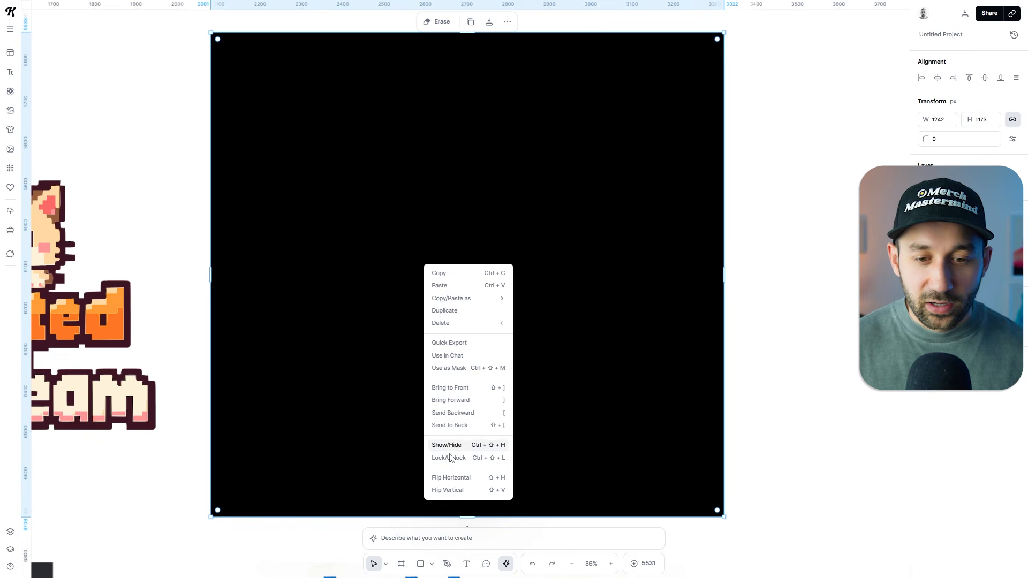
pyautogui.click(519, 293)
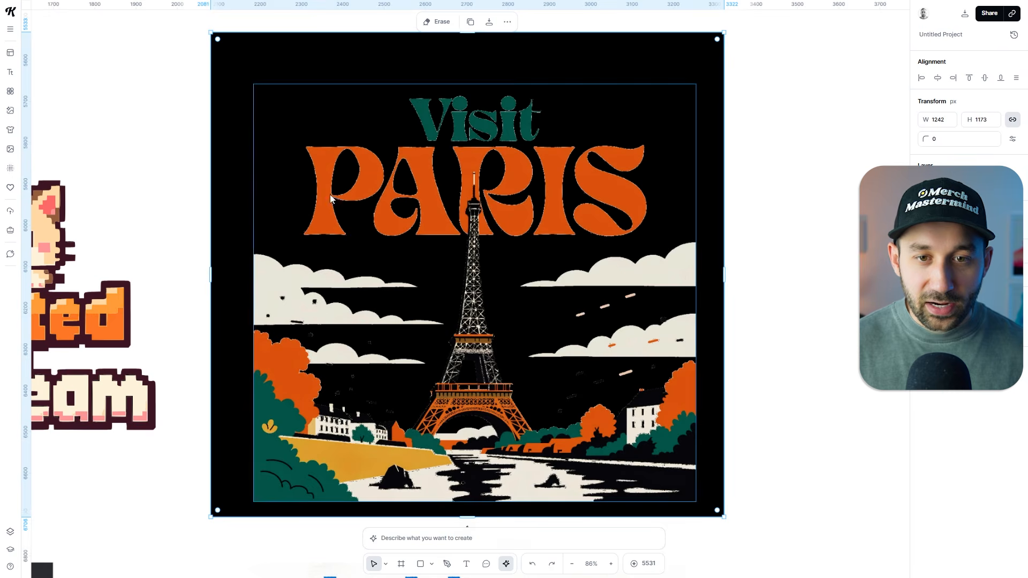
pyautogui.moveTo(275, 81); pyautogui.dragTo(276, 89)
# Change the fill of the rectangle behind the Paris poster from black to a light gray.
pyautogui.click(929, 226)
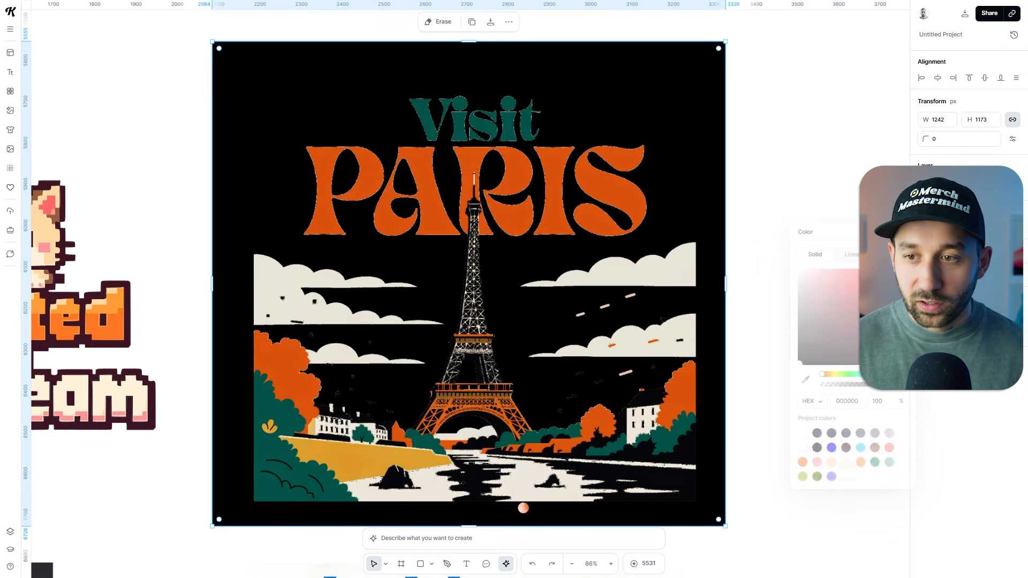
pyautogui.moveTo(800, 362); pyautogui.dragTo(743, 297)
pyautogui.click(802, 140)
# Lower the Remove Color intensity of the Paris poster to 2%.
pyautogui.click(491, 241)
pyautogui.scroll(-2, 963, 522)
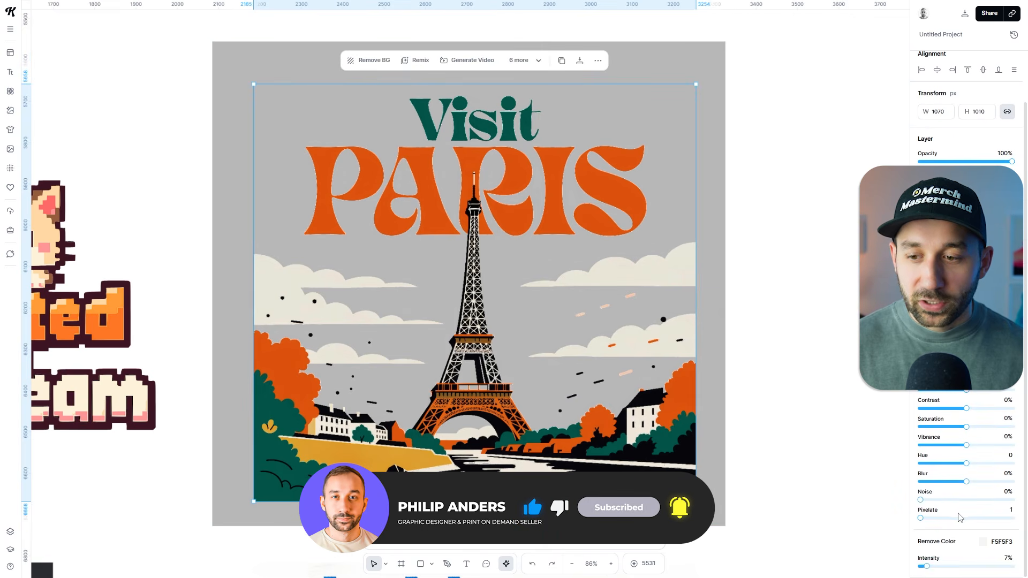
pyautogui.moveTo(927, 565)
pyautogui.mouseDown()
pyautogui.moveTo(939, 566)
pyautogui.moveTo(920, 566)
pyautogui.mouseUp()
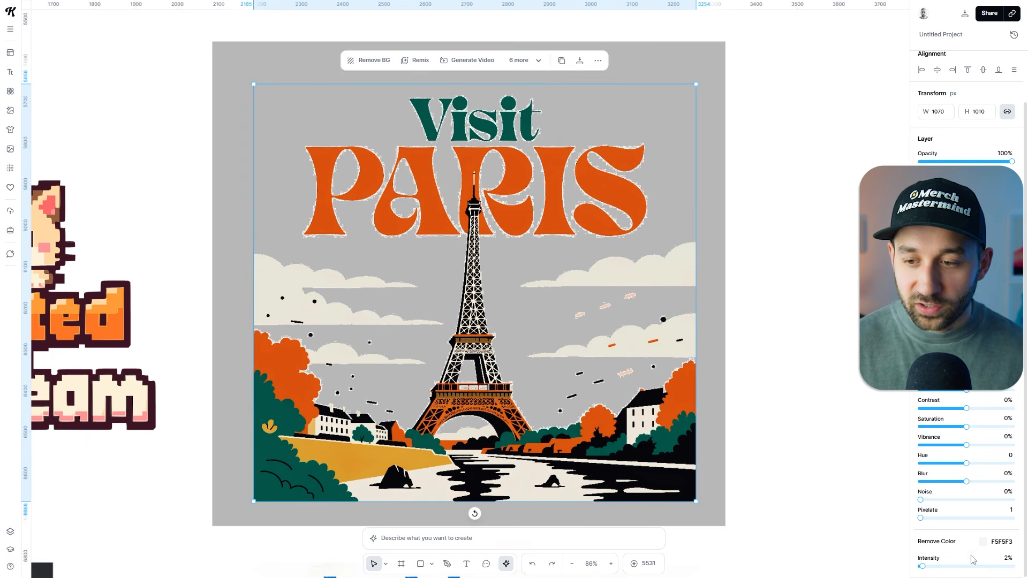
# Raise the Remove Color intensity of the Paris poster slightly to clear the light fringe around the lettering.
pyautogui.scroll(5, 495, 157)
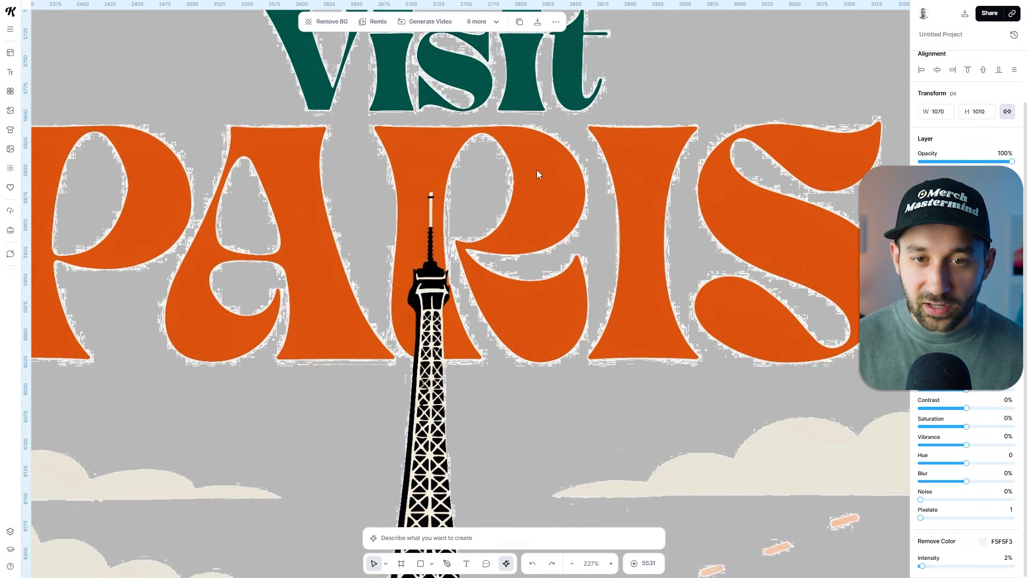
pyautogui.scroll(-4, 500, 185)
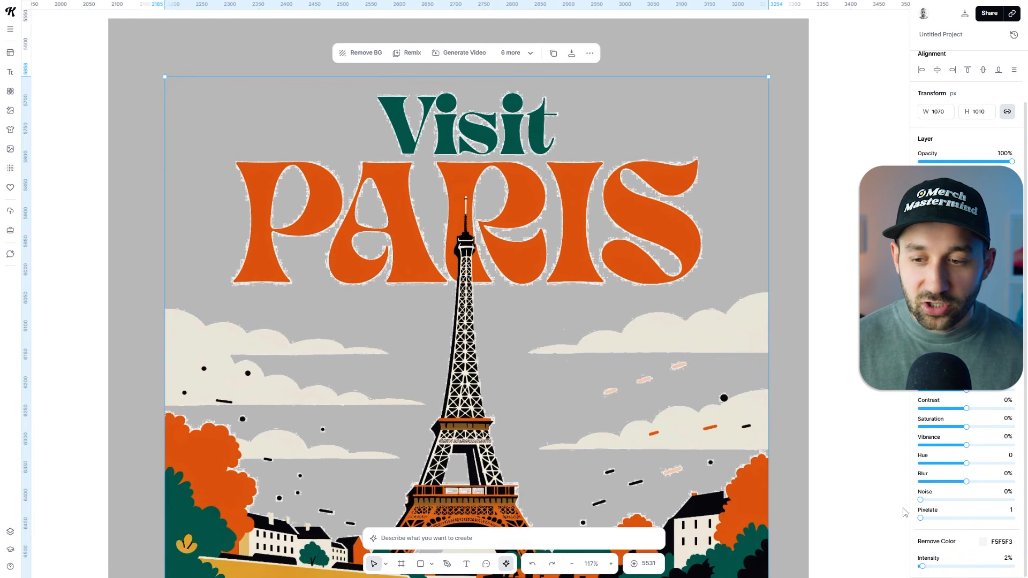
pyautogui.moveTo(922, 567); pyautogui.dragTo(926, 569)
pyautogui.click(832, 301)
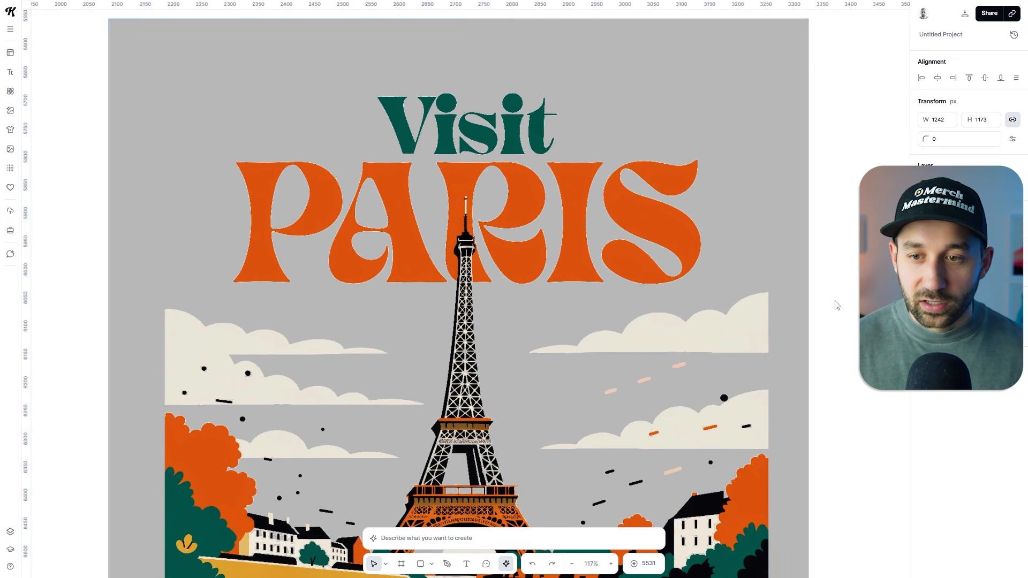
# Delete the gray rectangle behind the Paris poster.
pyautogui.scroll(-2, 840, 317)
pyautogui.moveTo(840, 317); pyautogui.dragTo(764, 291)
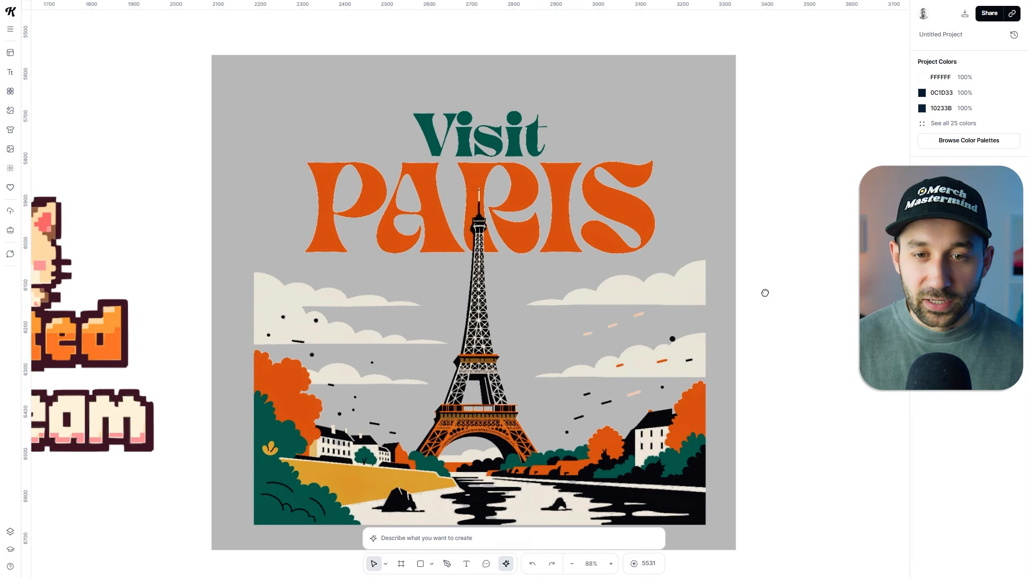
pyautogui.click(709, 224)
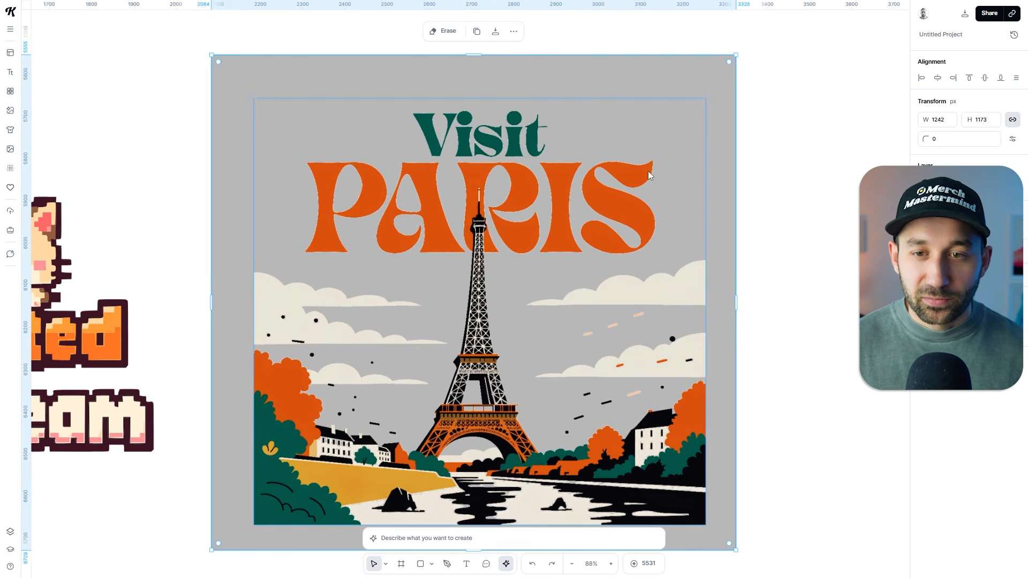
pyautogui.press('Delete')
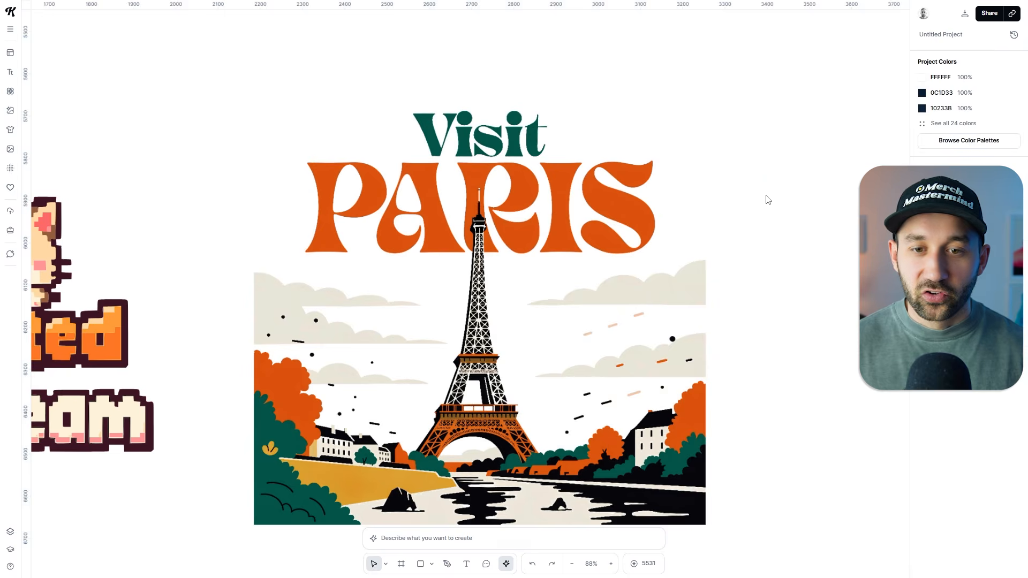
# Duplicate the Paris poster and place the copy beside the original with a small gap.
pyautogui.scroll(-2, 767, 198)
pyautogui.moveTo(781, 210); pyautogui.dragTo(665, 211)
pyautogui.click(522, 205)
pyautogui.hotkey('ctrl', 'd')
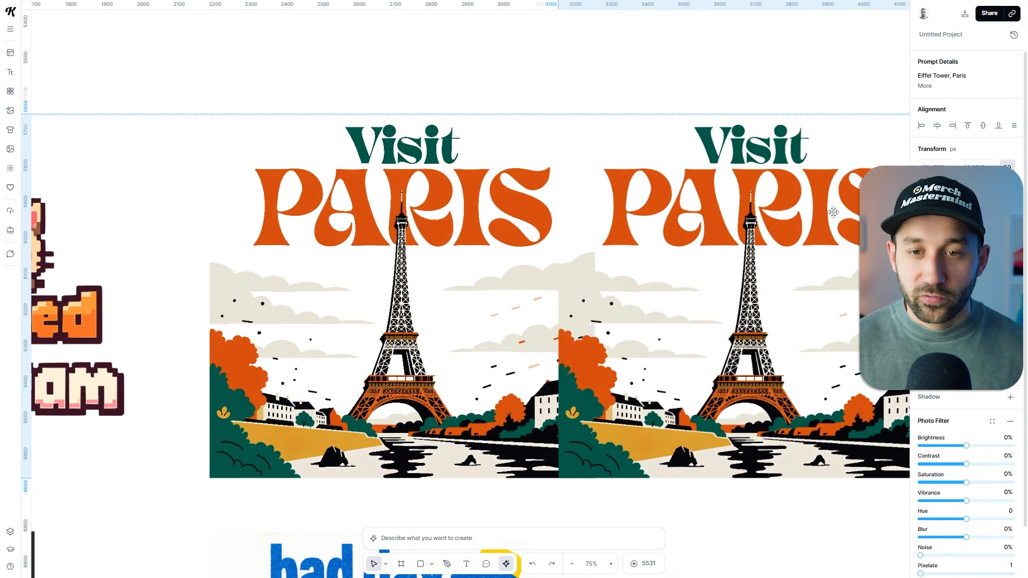
pyautogui.hscroll(3, 728, 336)
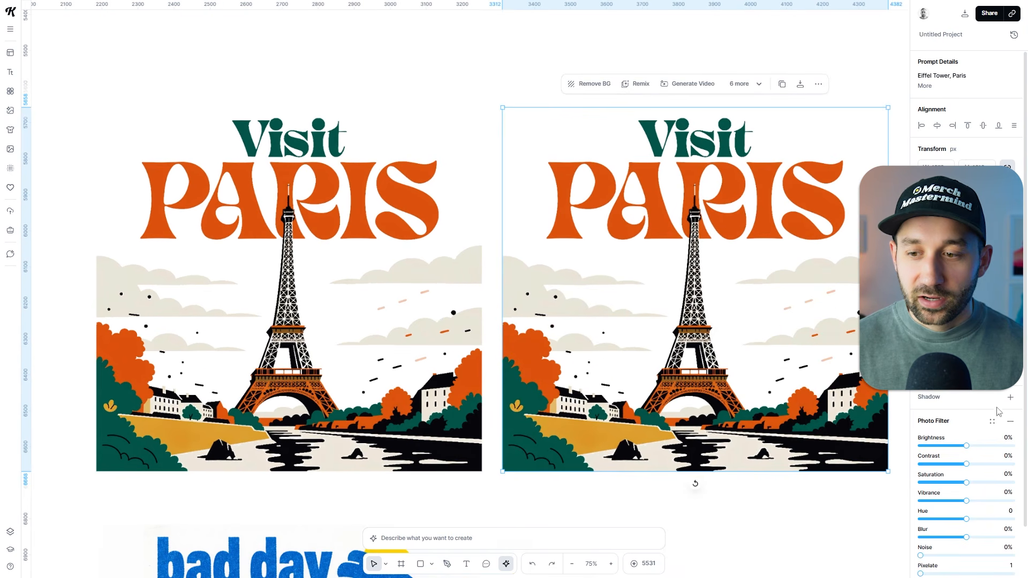
# Remove the photo filter from the duplicated Paris poster and remove its background with the Remove BG tool.
pyautogui.click(1010, 423)
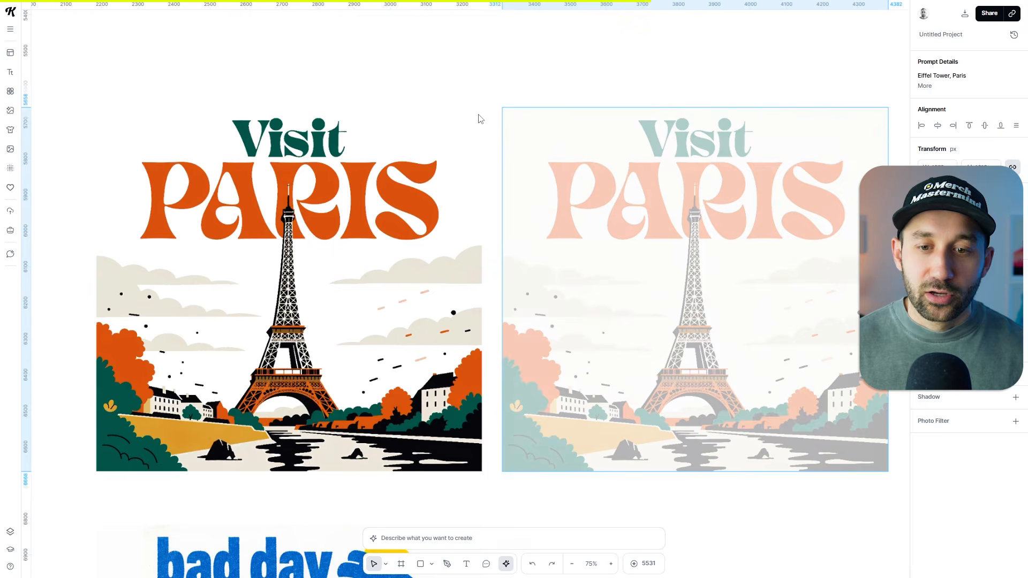
pyautogui.click(484, 181)
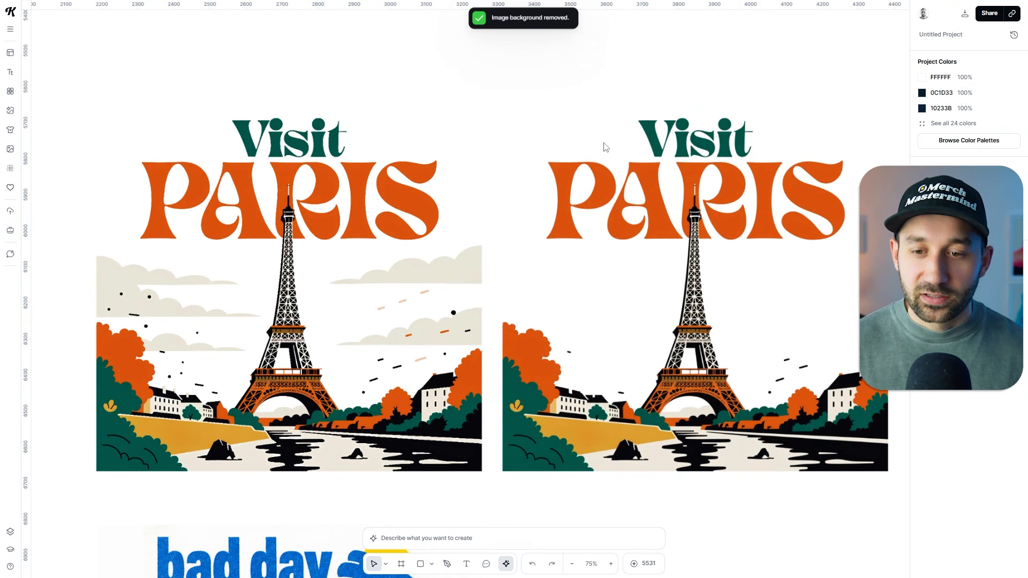
# Check the original Paris poster's photo filter settings and compare both poster versions among the other designs.
pyautogui.click(461, 277)
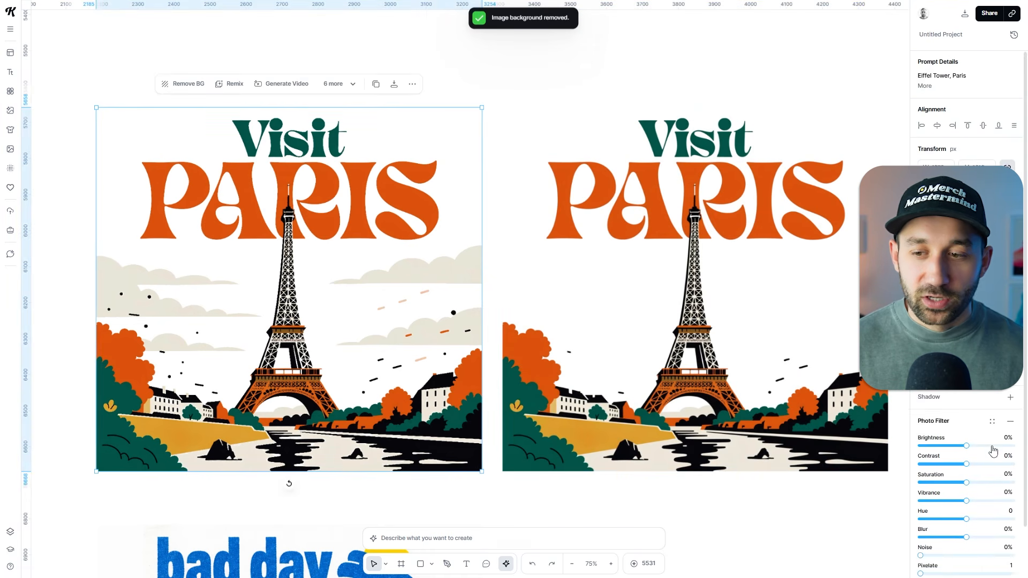
pyautogui.scroll(-2, 991, 449)
pyautogui.click(198, 55)
pyautogui.moveTo(59, 212); pyautogui.dragTo(599, 156)
pyautogui.scroll(-5, 601, 144)
pyautogui.moveTo(584, 70); pyautogui.dragTo(447, 163)
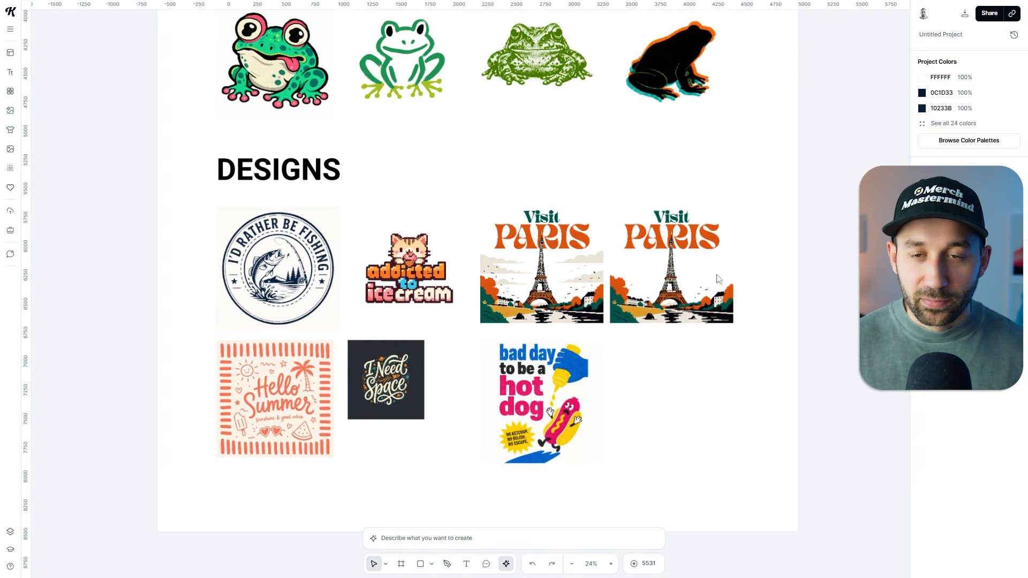
pyautogui.moveTo(721, 217); pyautogui.dragTo(682, 186)
pyautogui.scroll(1, 589, 283)
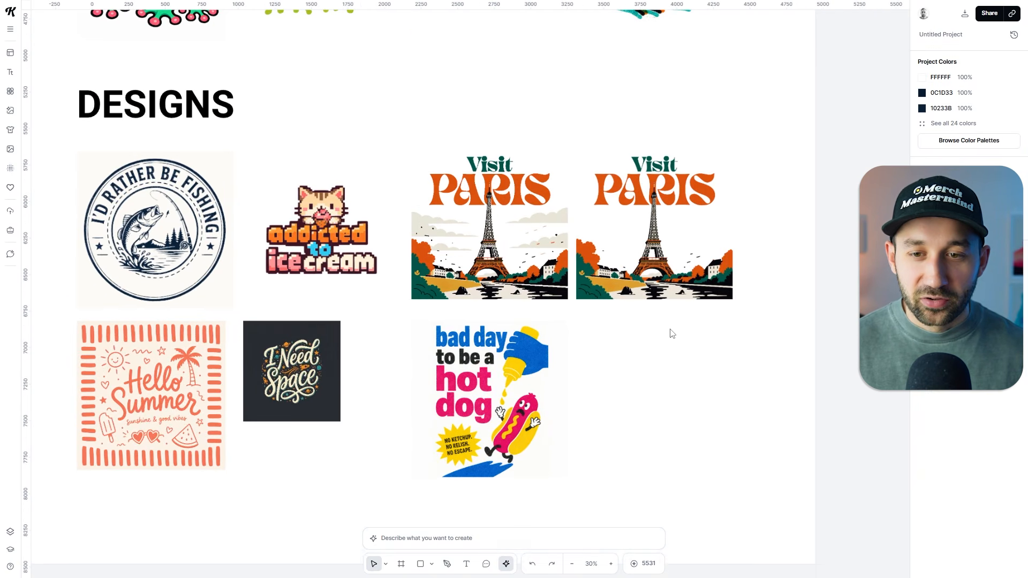
# Select the low-poly frog image and expand its prompt details to examine the prompt, model and style preset used.
pyautogui.moveTo(525, 113); pyautogui.dragTo(601, 511)
pyautogui.click(581, 212)
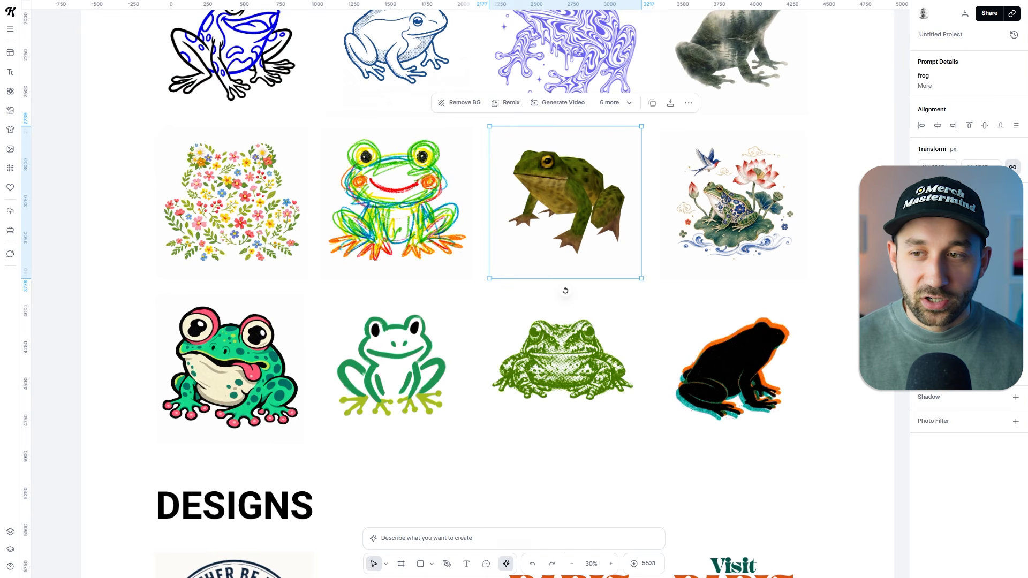
pyautogui.moveTo(1010, 64)
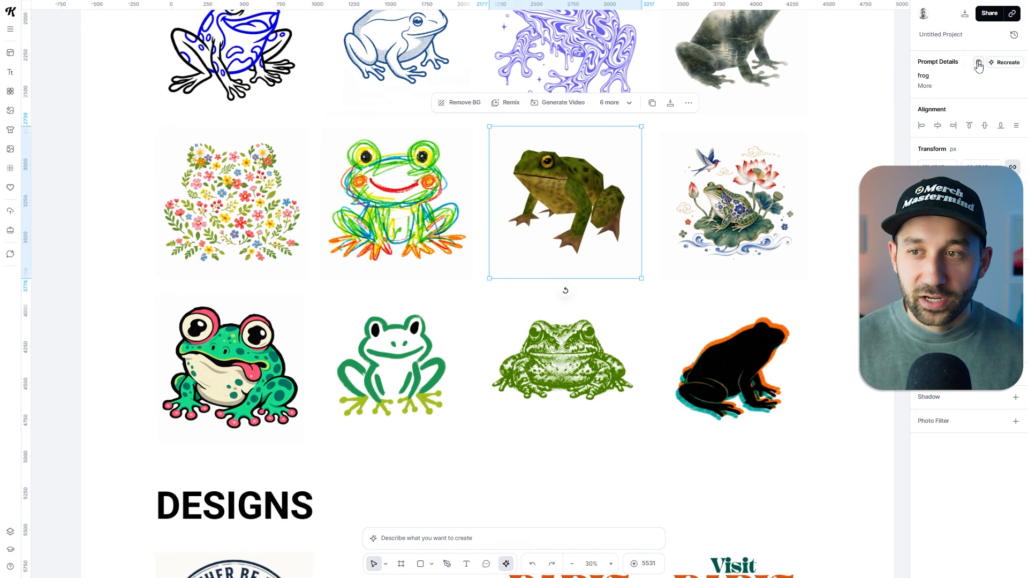
pyautogui.click(925, 87)
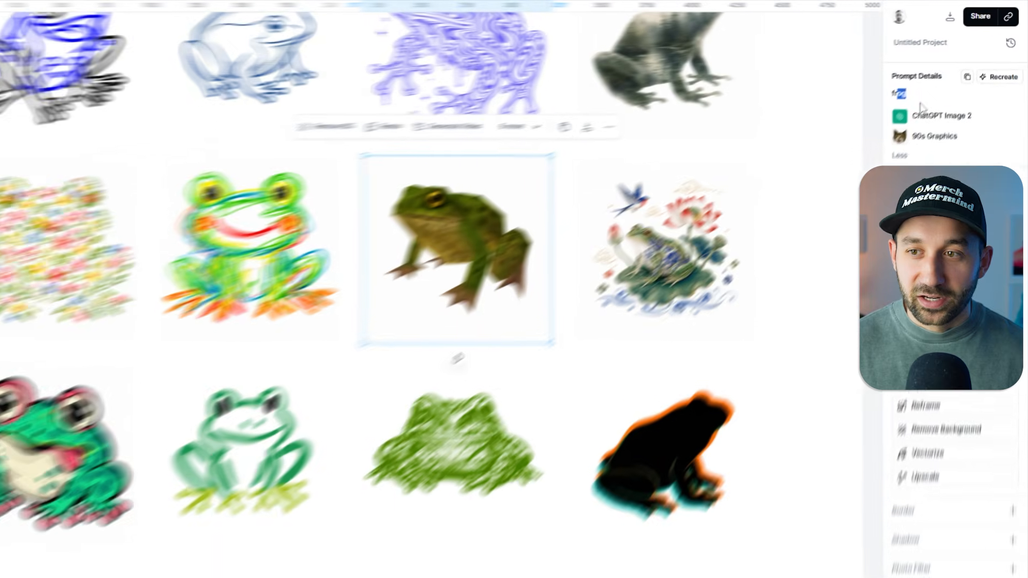
pyautogui.click(949, 114)
pyautogui.moveTo(928, 108); pyautogui.dragTo(987, 112)
pyautogui.moveTo(957, 199); pyautogui.dragTo(914, 196)
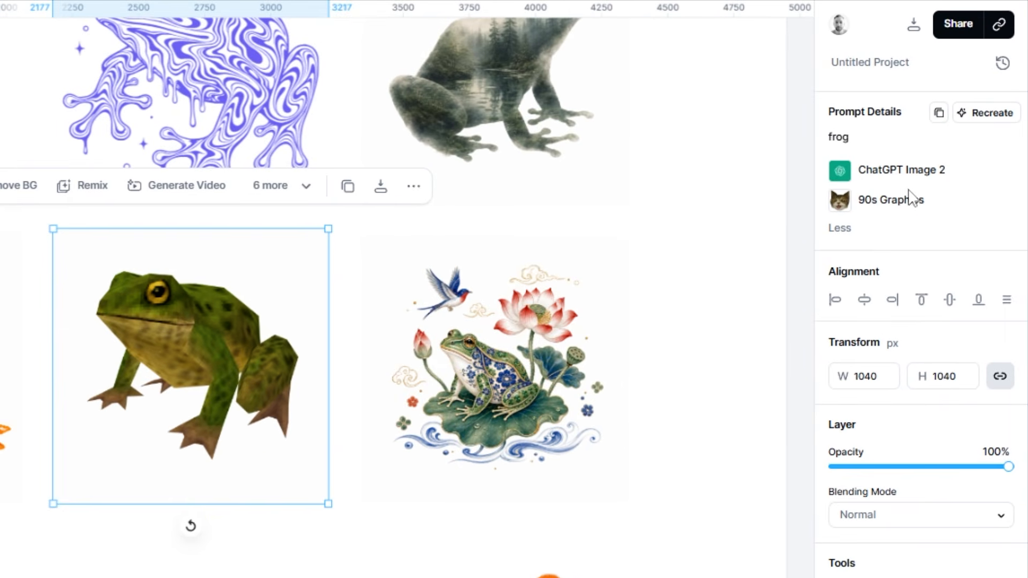
pyautogui.click(849, 228)
pyautogui.click(857, 155)
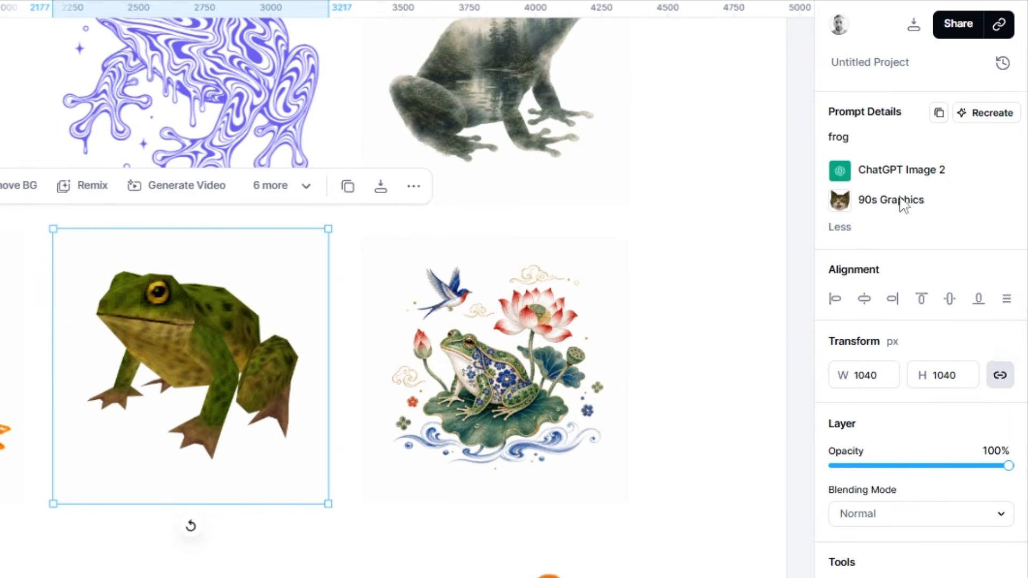